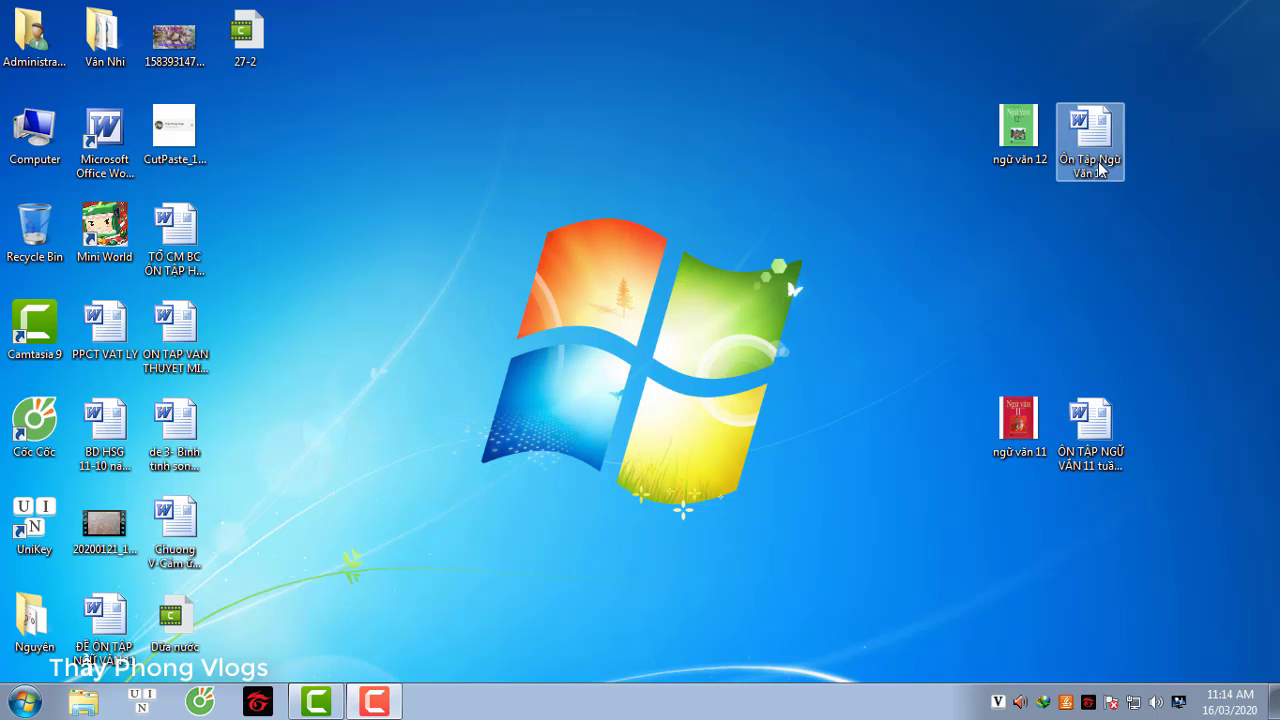
# View the "ngữ văn 12" cover image from the desktop, then close it
pyautogui.click(1025, 163)
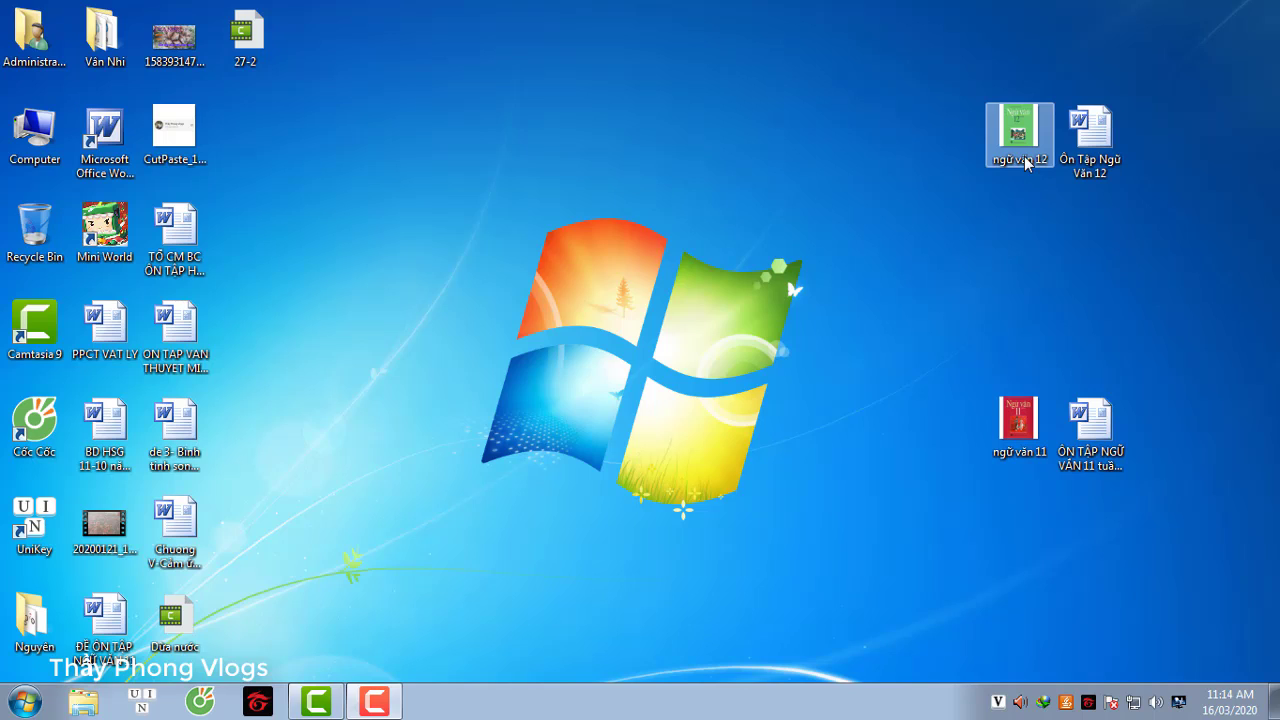
pyautogui.doubleClick(1025, 142)
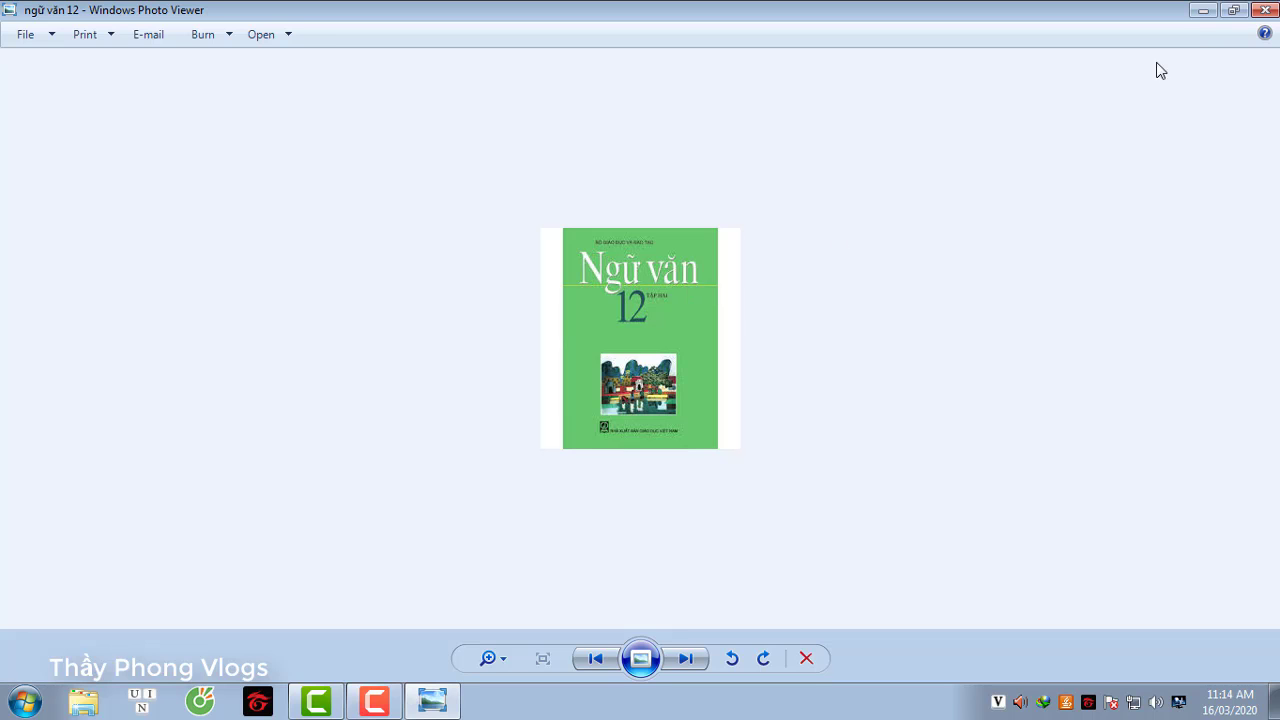
pyautogui.click(1264, 10)
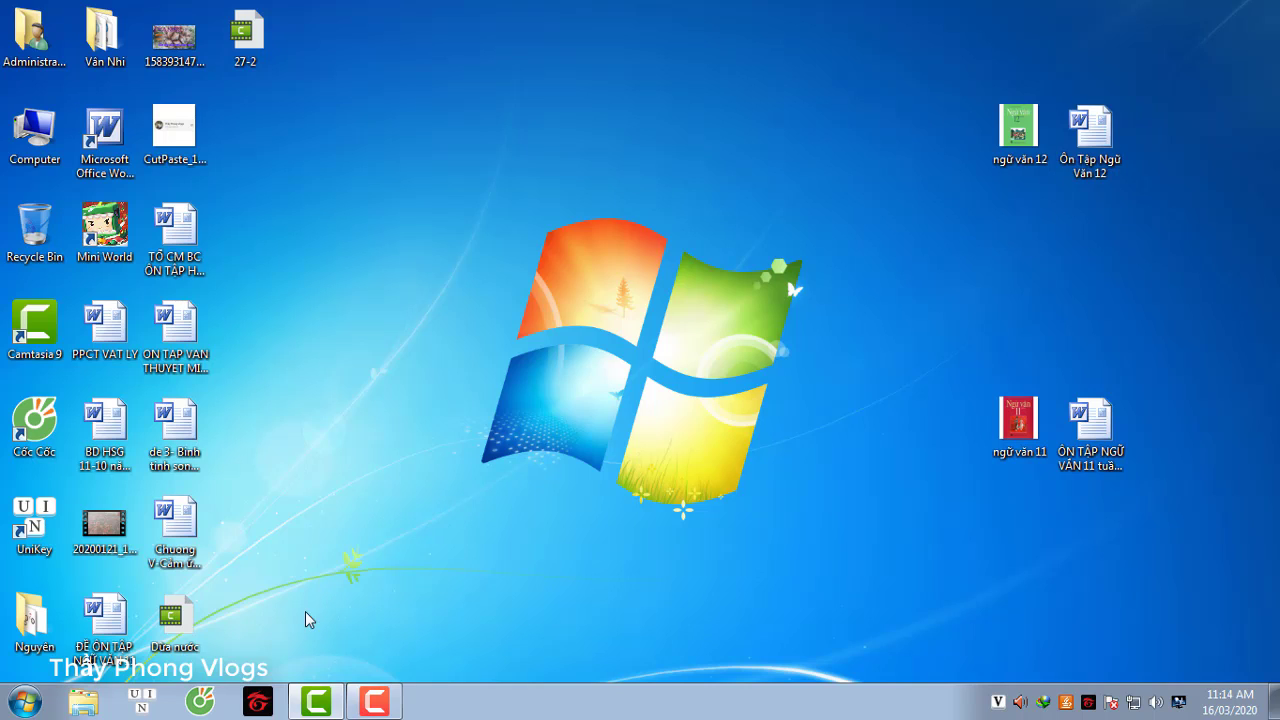
# Switch to the Cốc Cốc browser and go to viettelstudy.vn
pyautogui.click(205, 704)
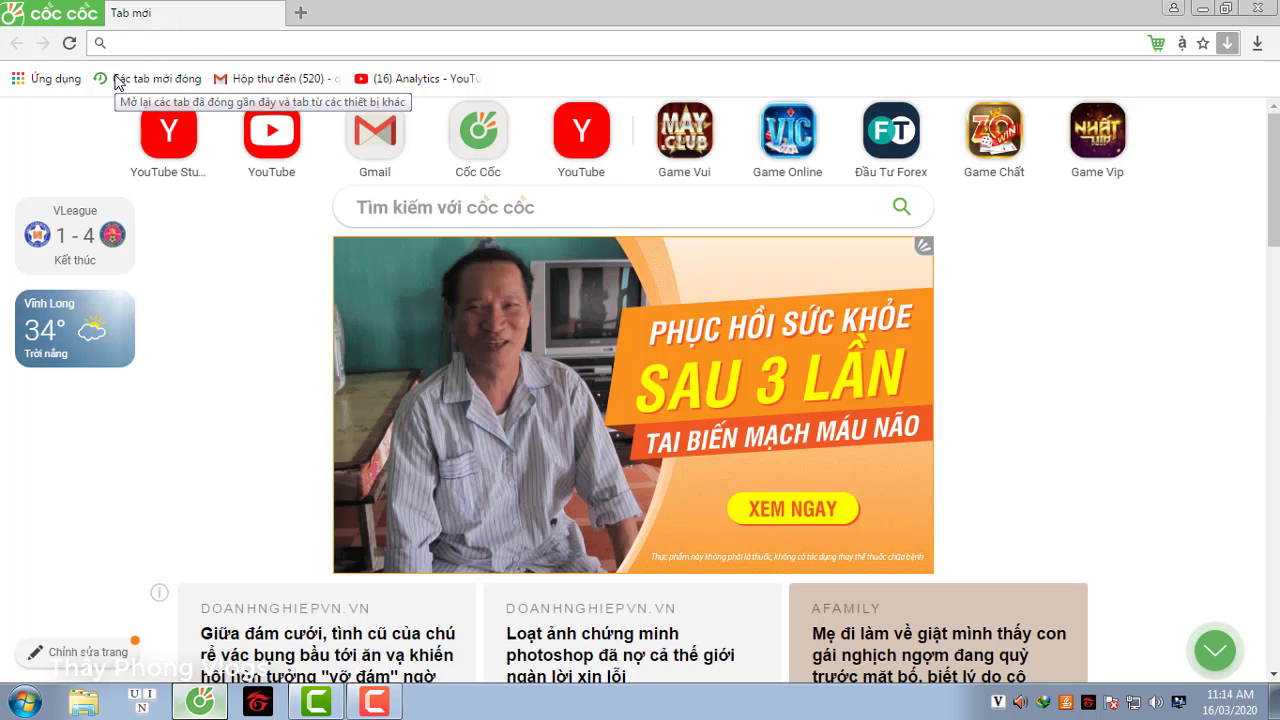
pyautogui.write('viettelstudy.vn')
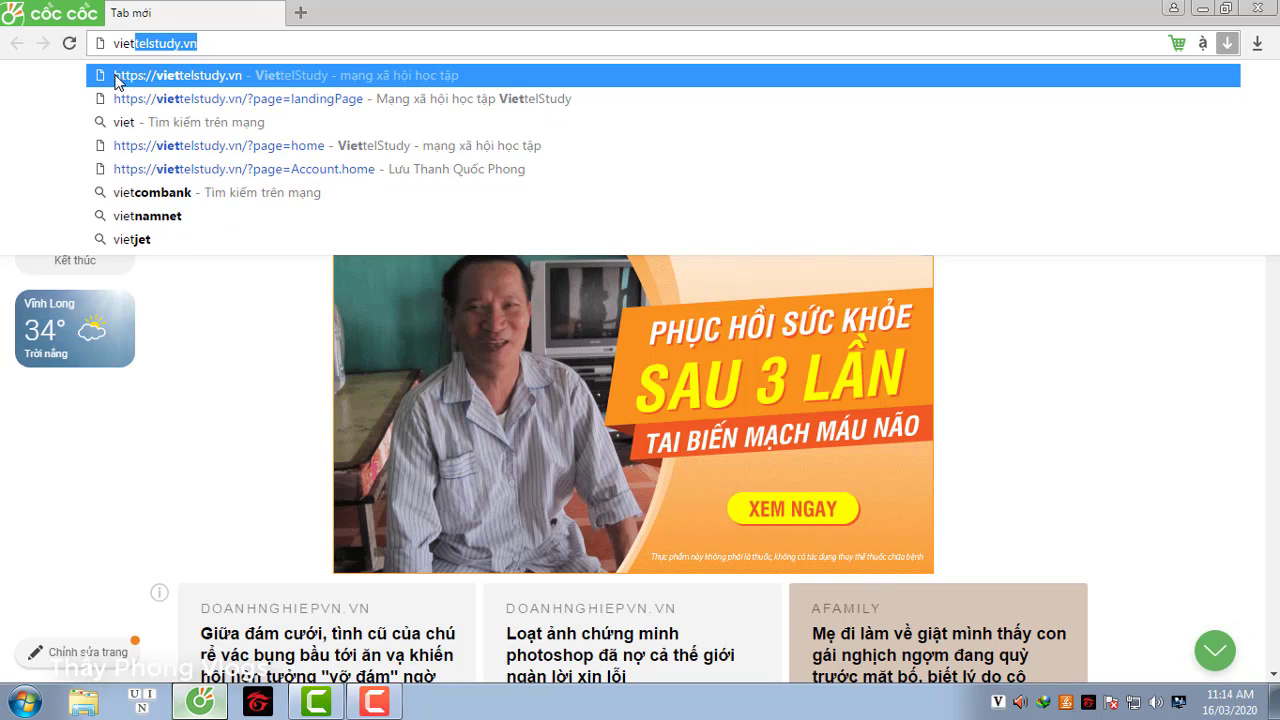
pyautogui.click(304, 79)
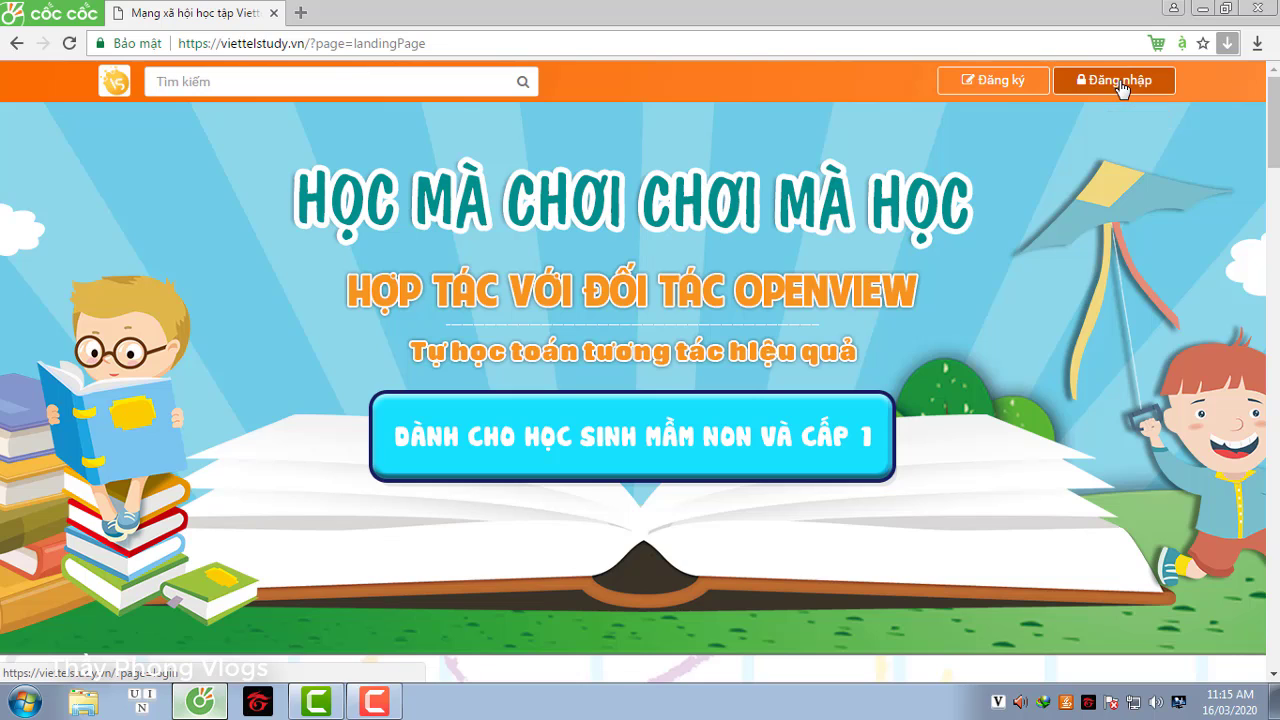
# Log in to ViettelStudy with the saved account credentials and skip the system upgrade notice
pyautogui.click(1121, 88)
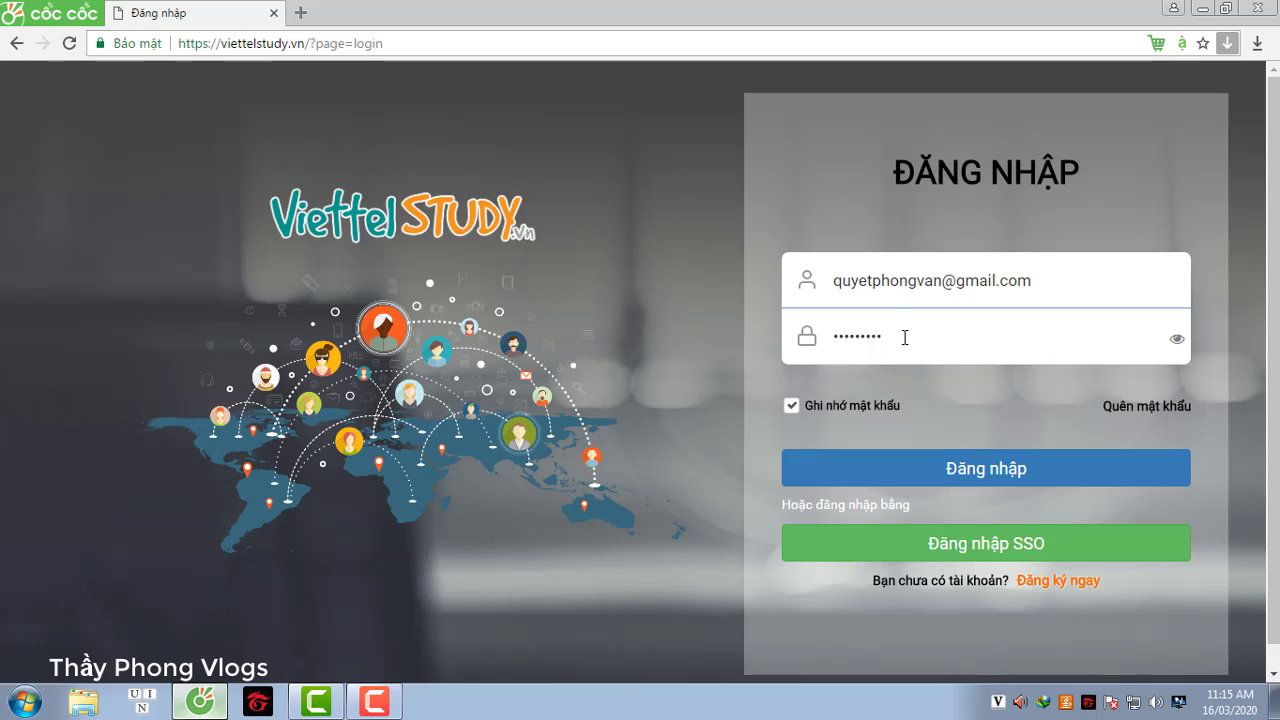
pyautogui.click(976, 479)
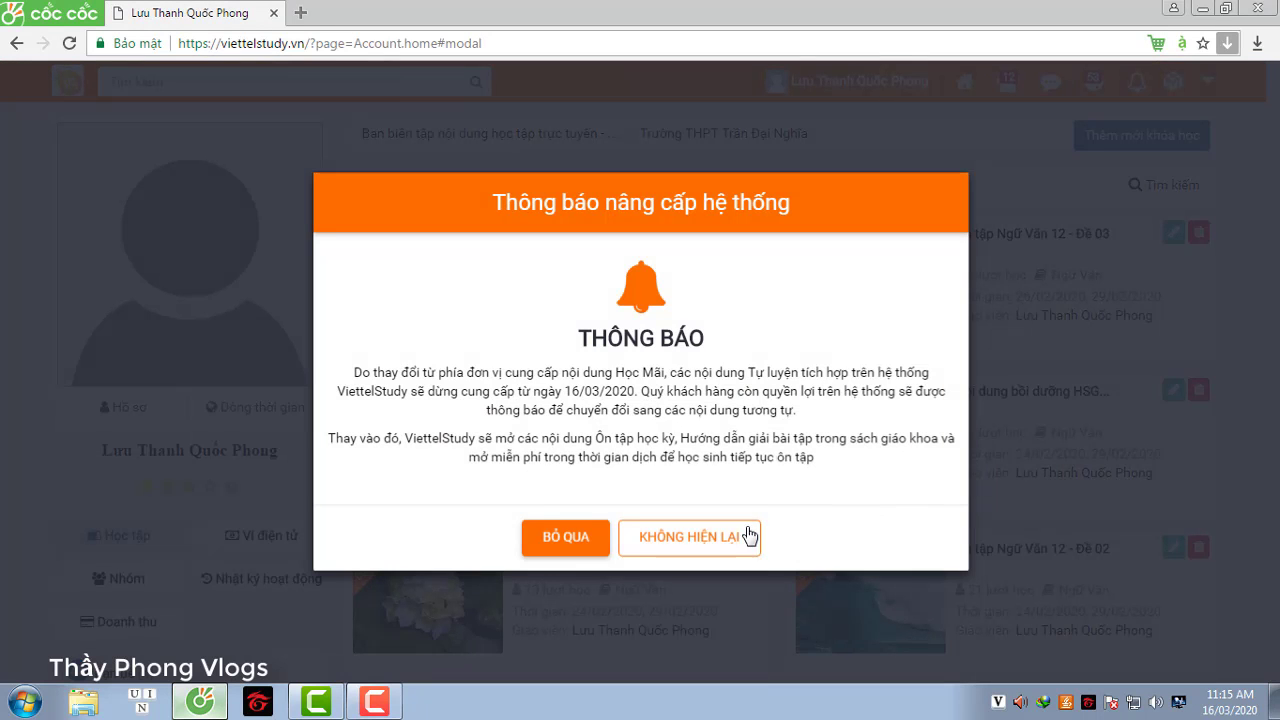
pyautogui.click(566, 537)
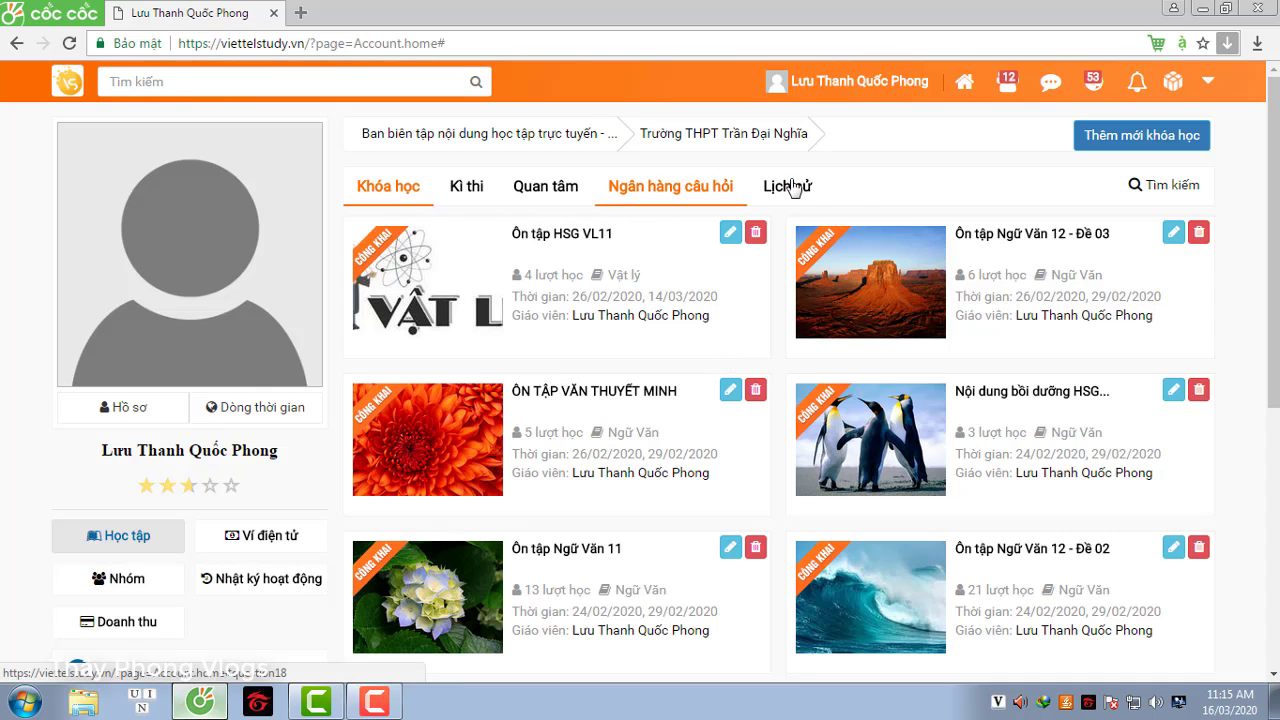
# Start a new course and name it "Ôn tập Ngữ Văn 12"
pyautogui.click(1148, 146)
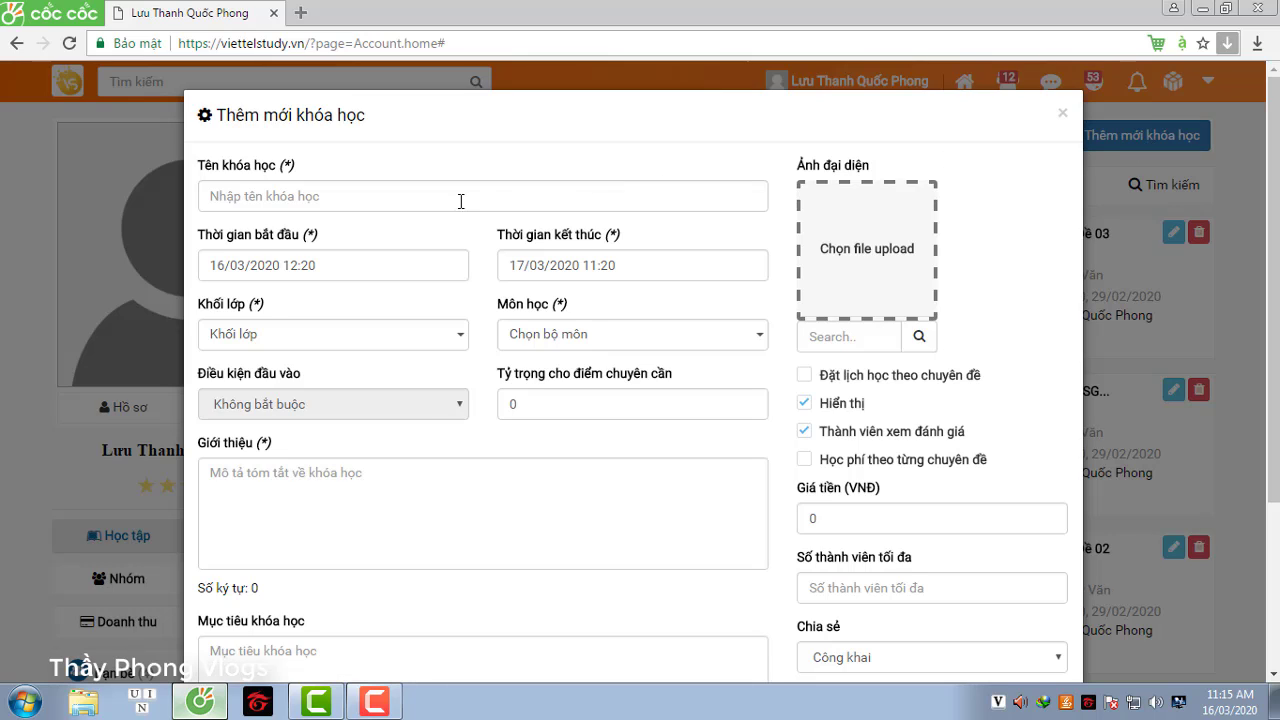
pyautogui.click(433, 196)
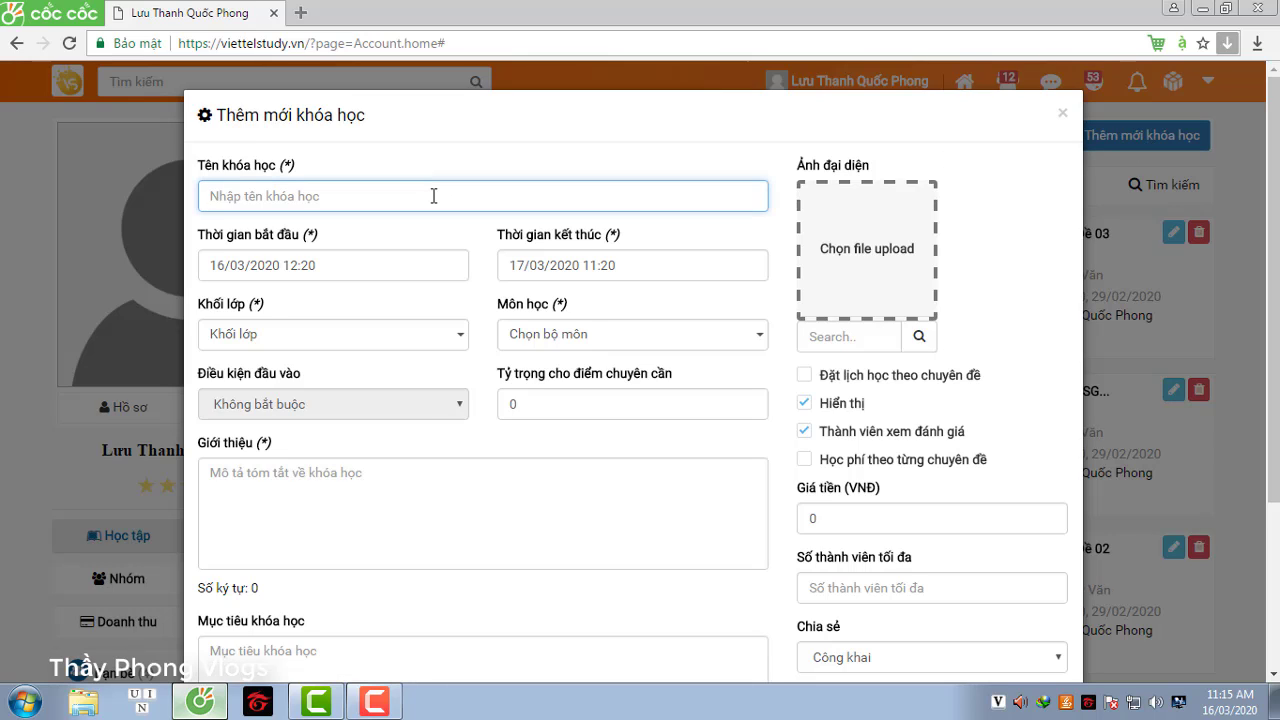
pyautogui.write('Ôn')
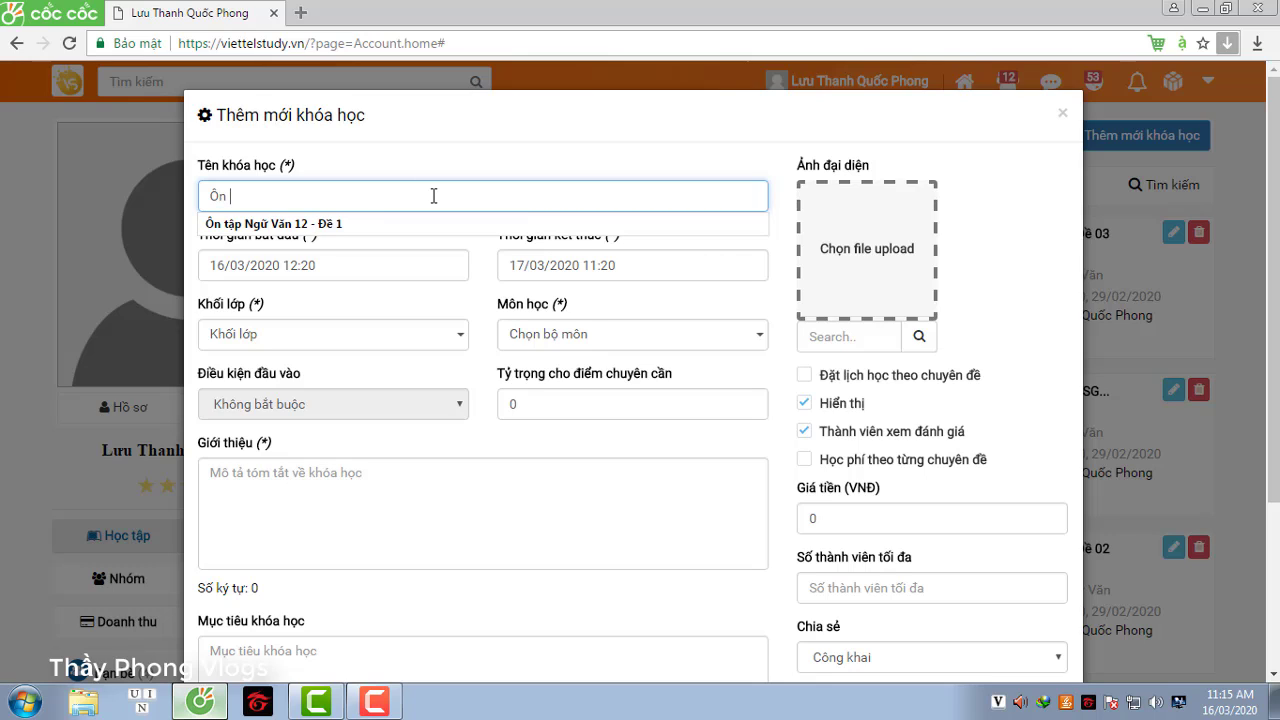
pyautogui.write(' tap ngữ')
pyautogui.press('BackSpace')
pyautogui.press('BackSpace')
pyautogui.press('BackSpace')
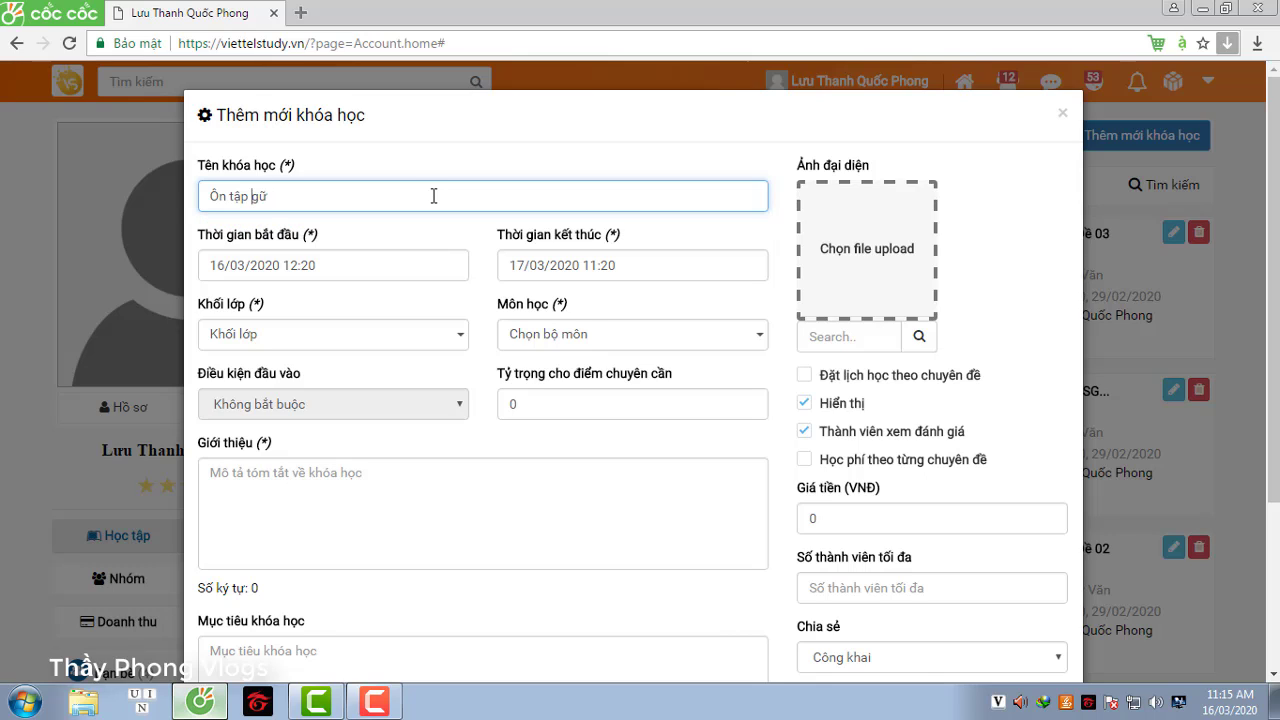
pyautogui.write('Ngữ Văn 12')
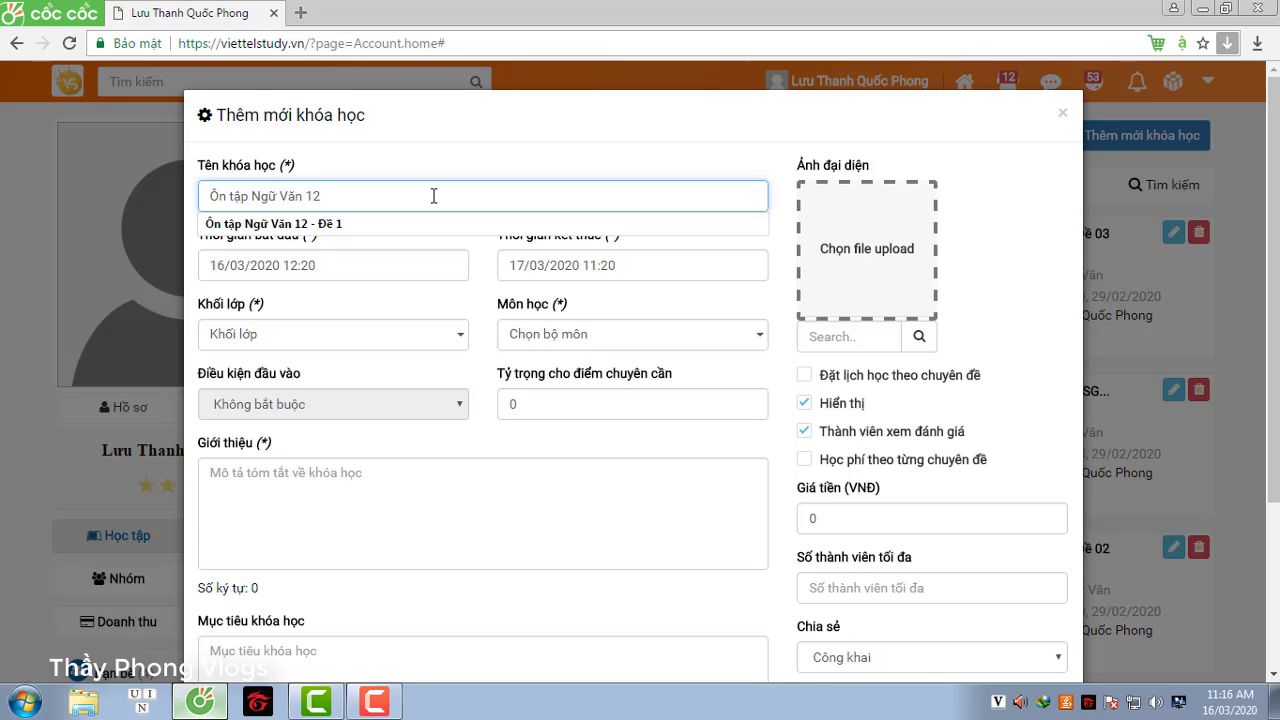
pyautogui.press('Return')
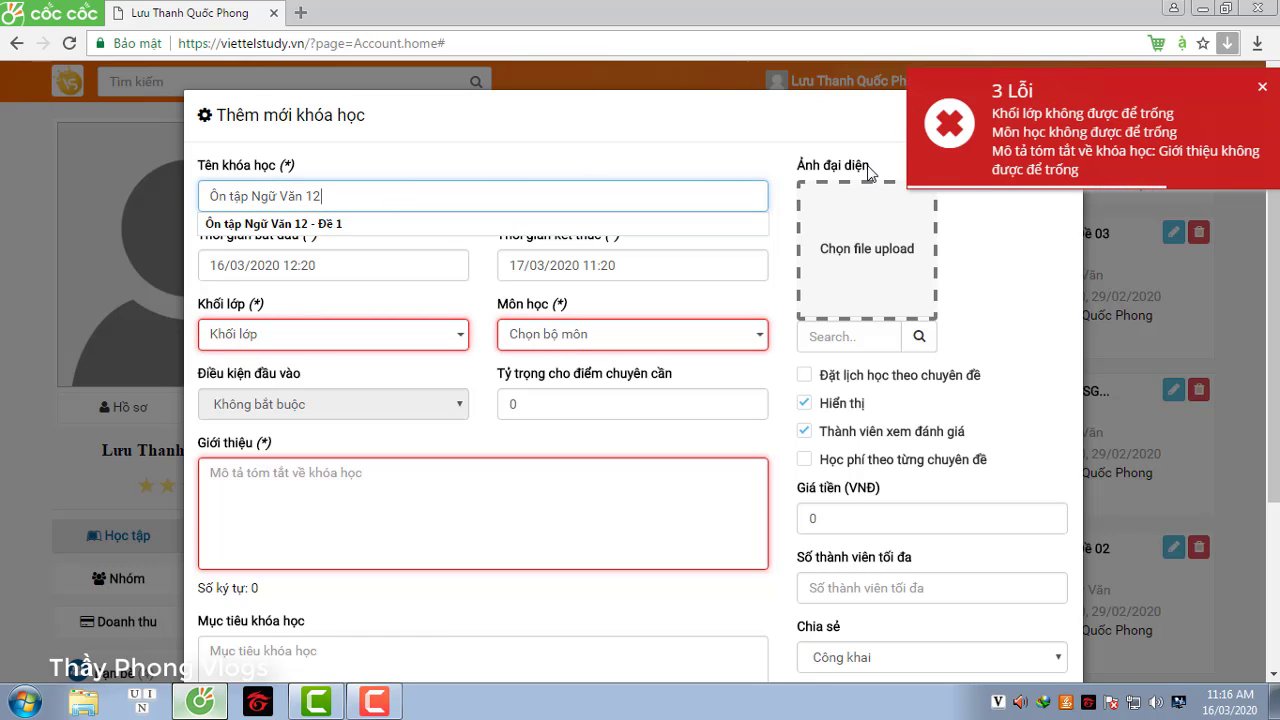
pyautogui.click(1012, 107)
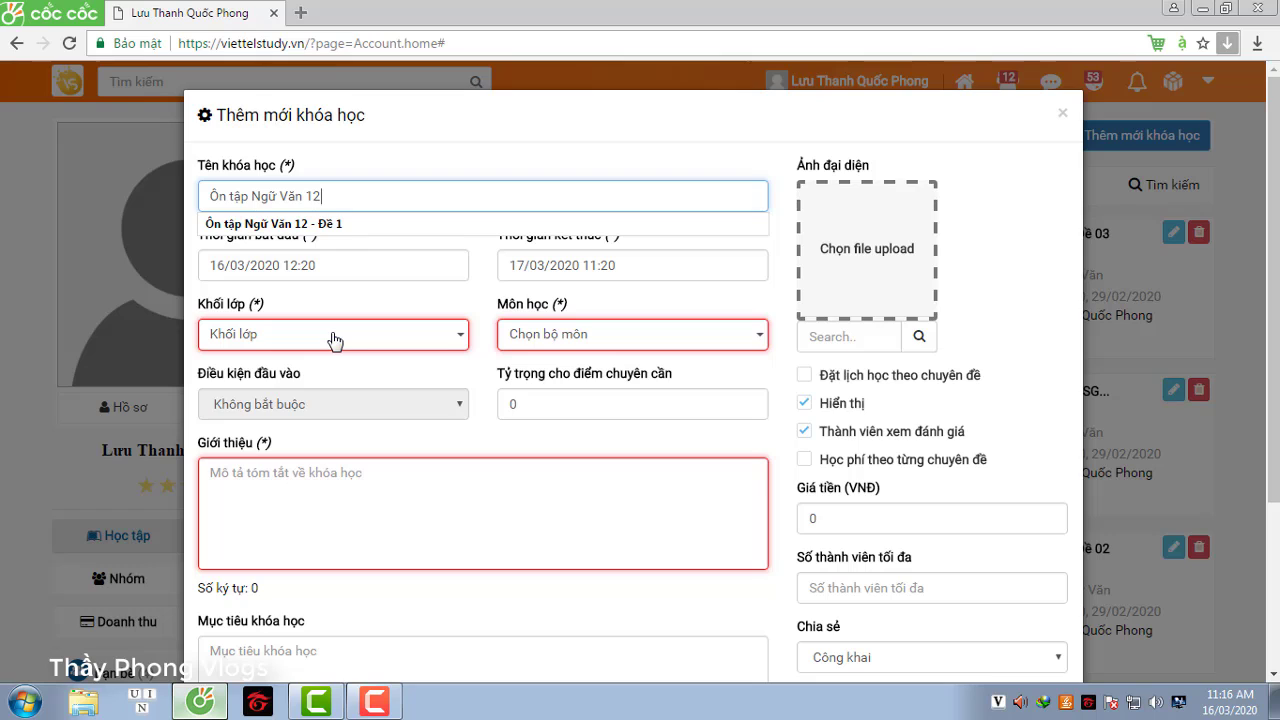
# Set the new course's grade level to Khối 12 and its subject to Ngữ Văn
pyautogui.click(460, 337)
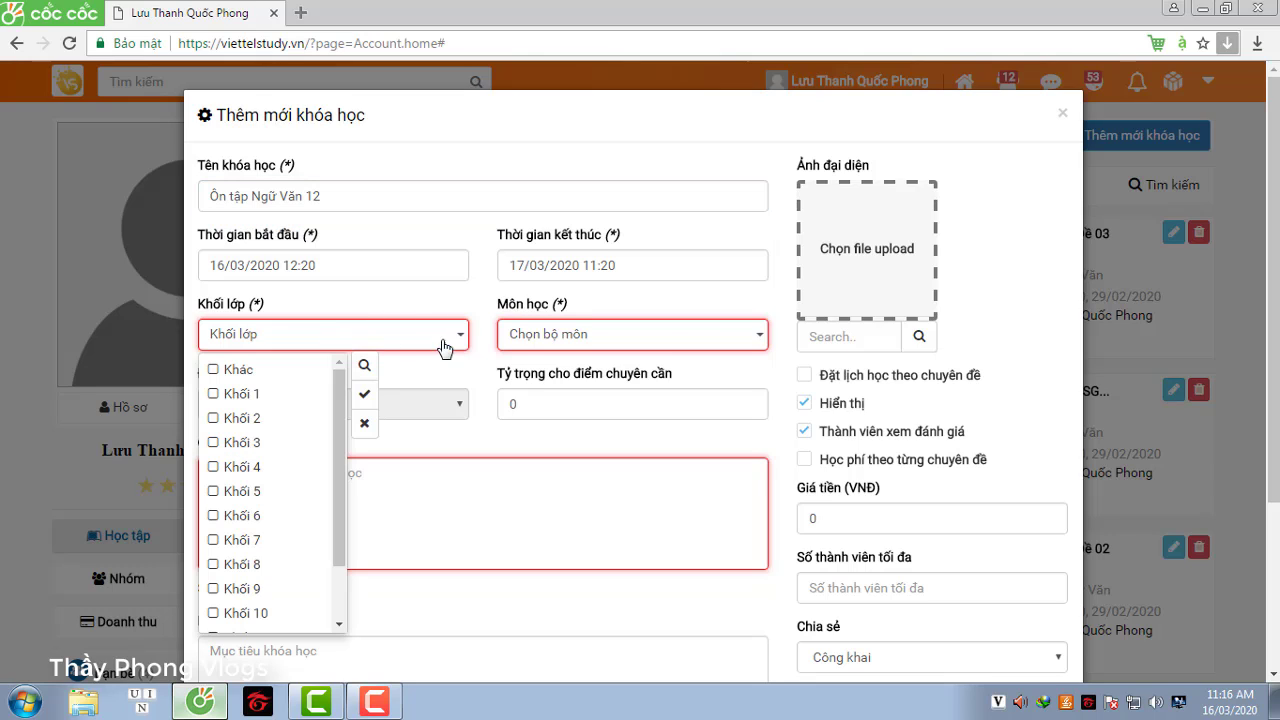
pyautogui.scroll(-2, 340, 470)
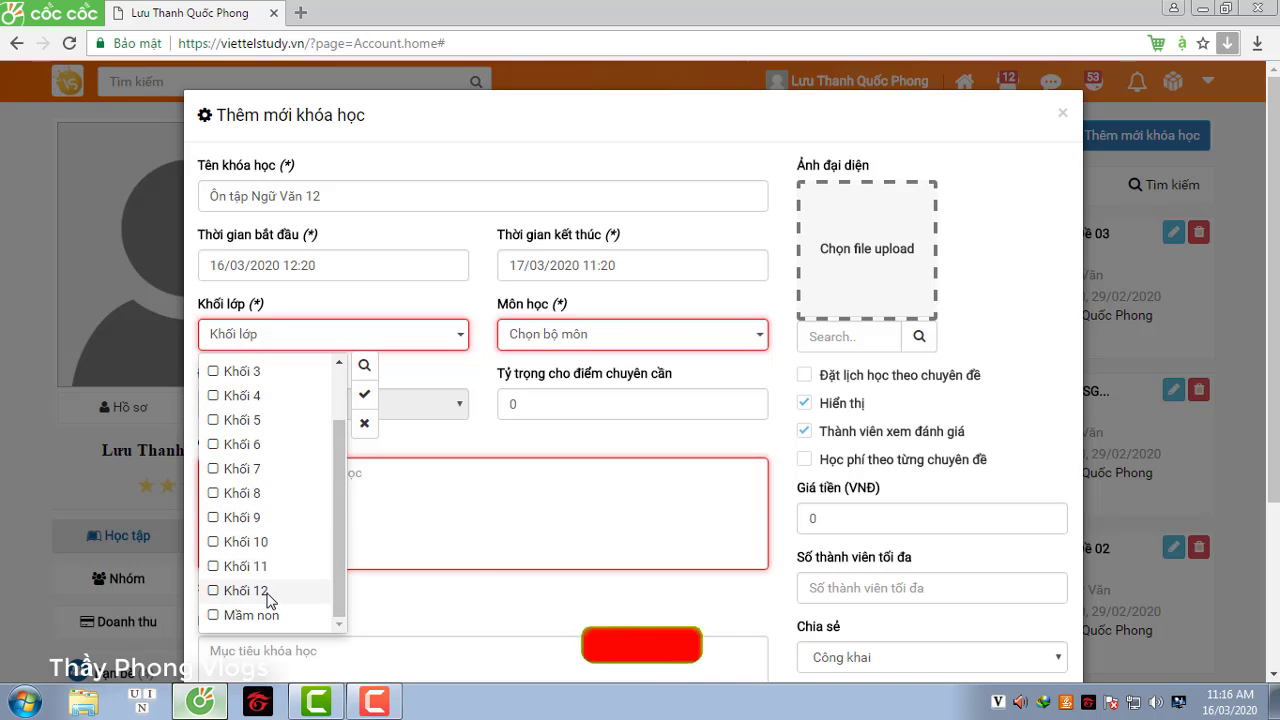
pyautogui.click(268, 592)
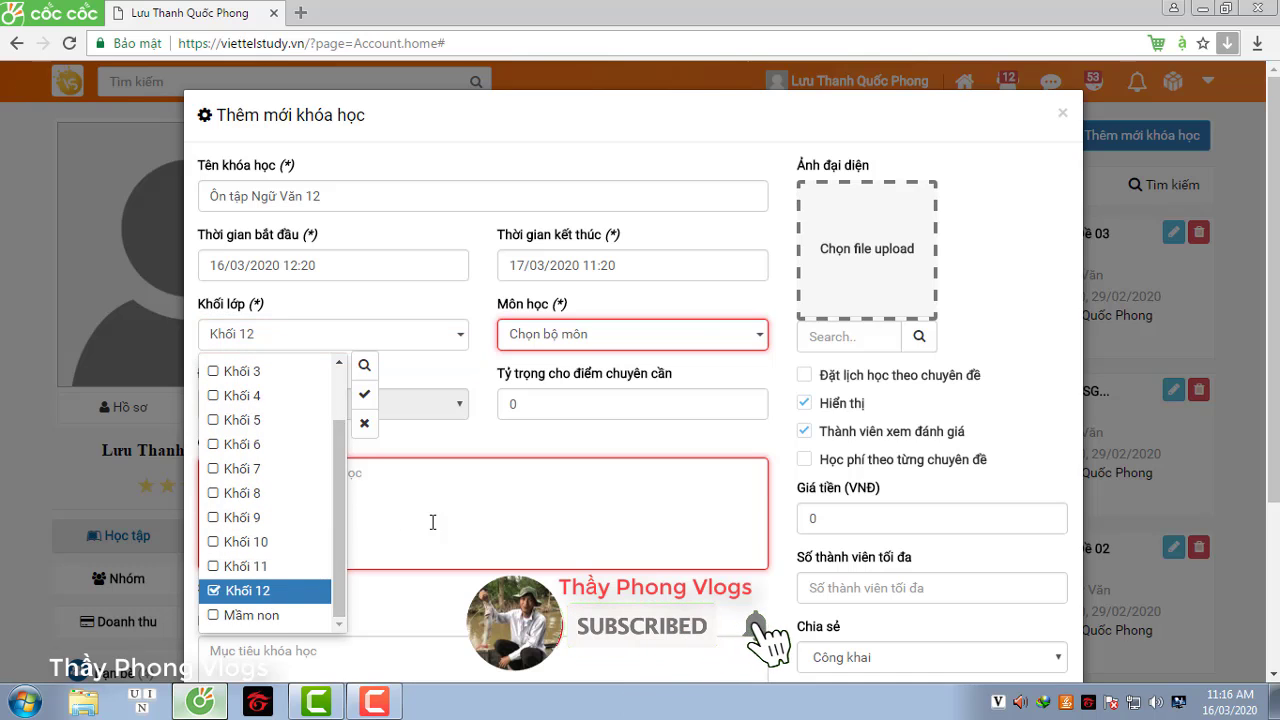
pyautogui.click(665, 433)
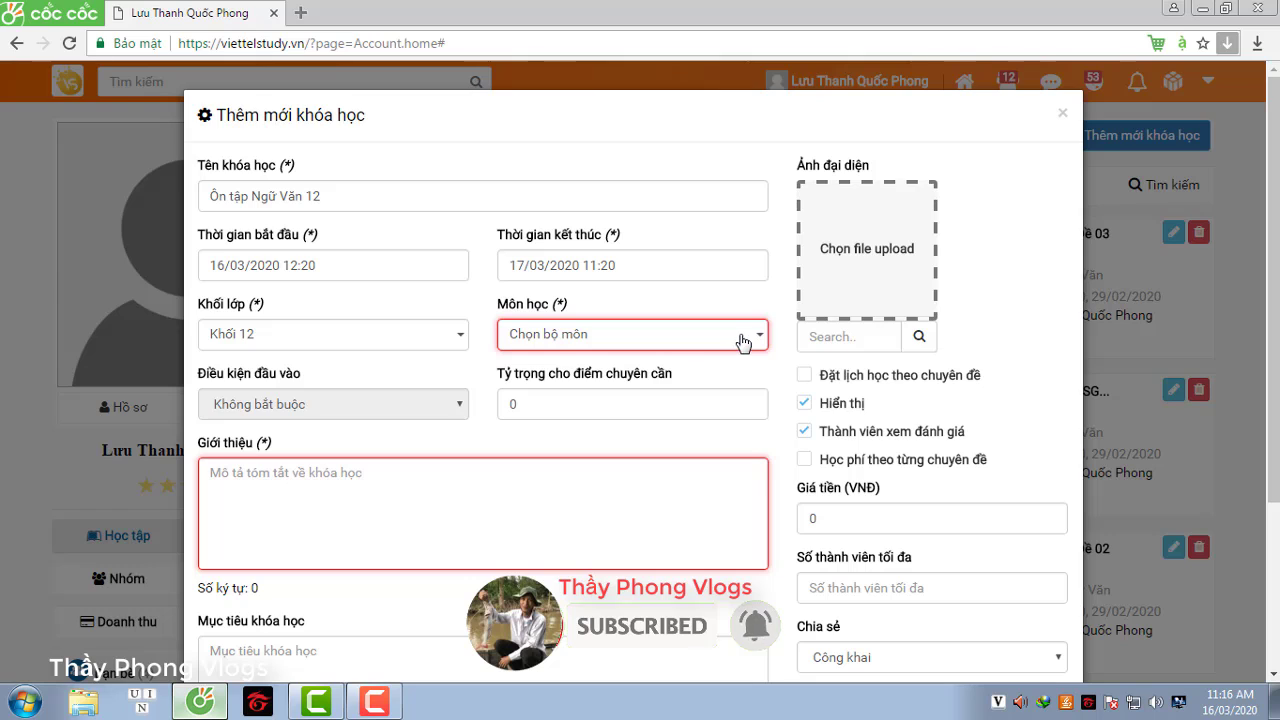
pyautogui.click(741, 340)
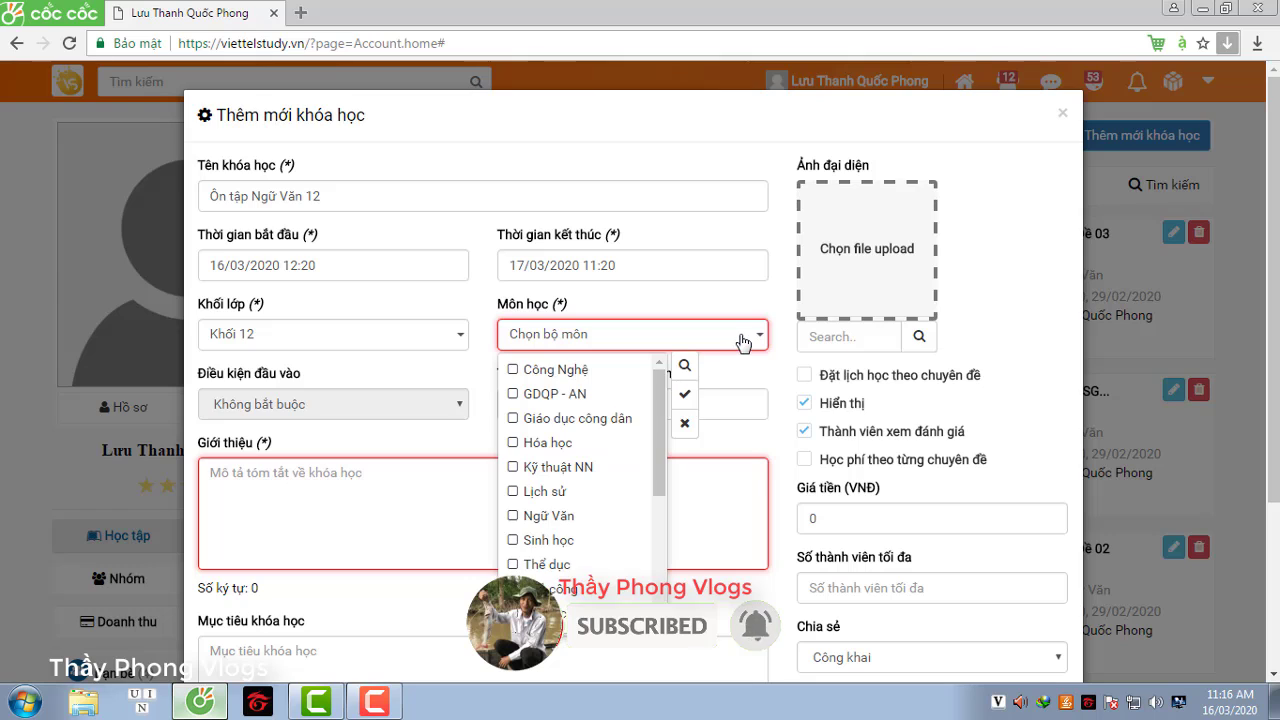
pyautogui.click(555, 518)
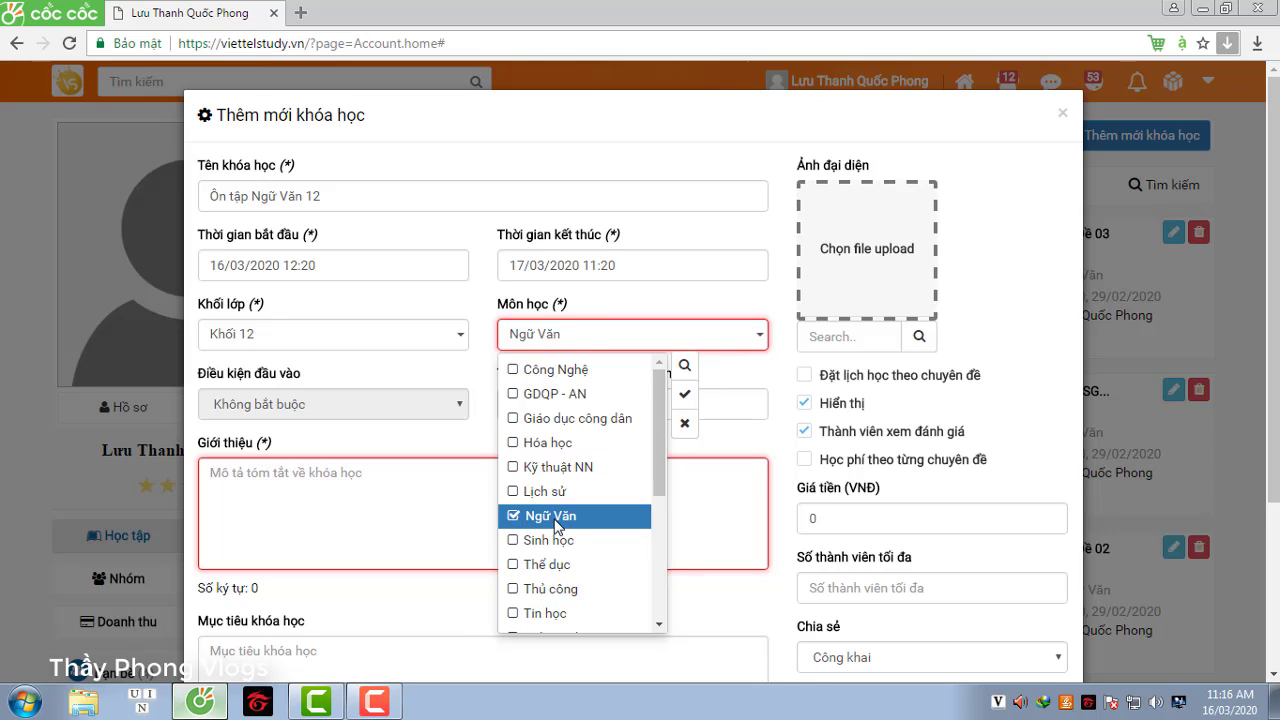
pyautogui.click(482, 444)
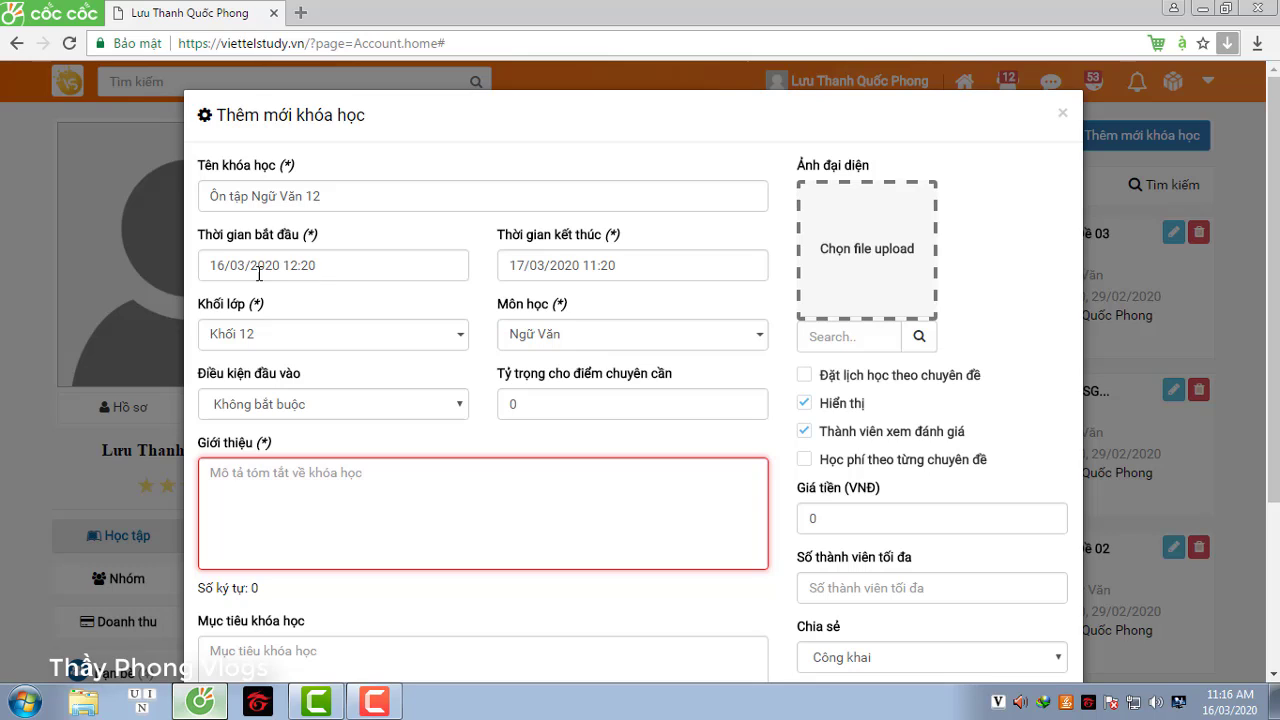
# Set the course's end date to 29/03/2020 and keep its entry condition as Không bắt buộc
pyautogui.click(572, 265)
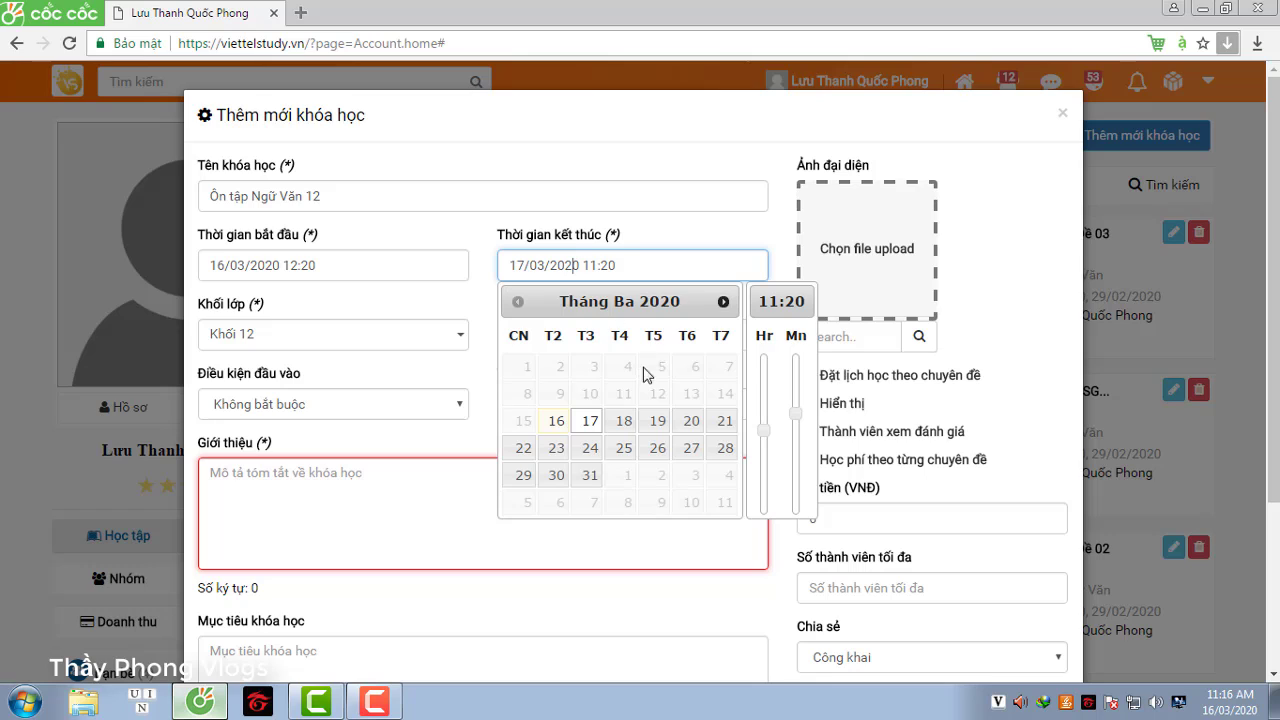
pyautogui.click(524, 477)
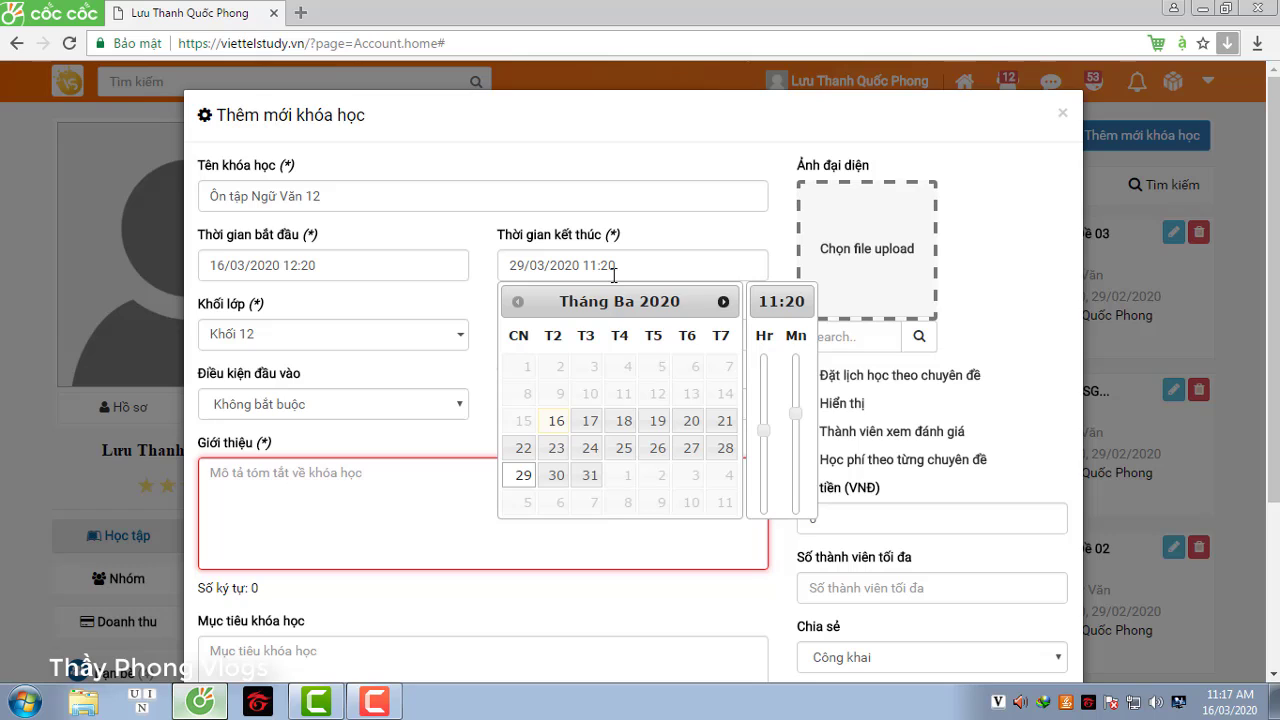
pyautogui.click(384, 457)
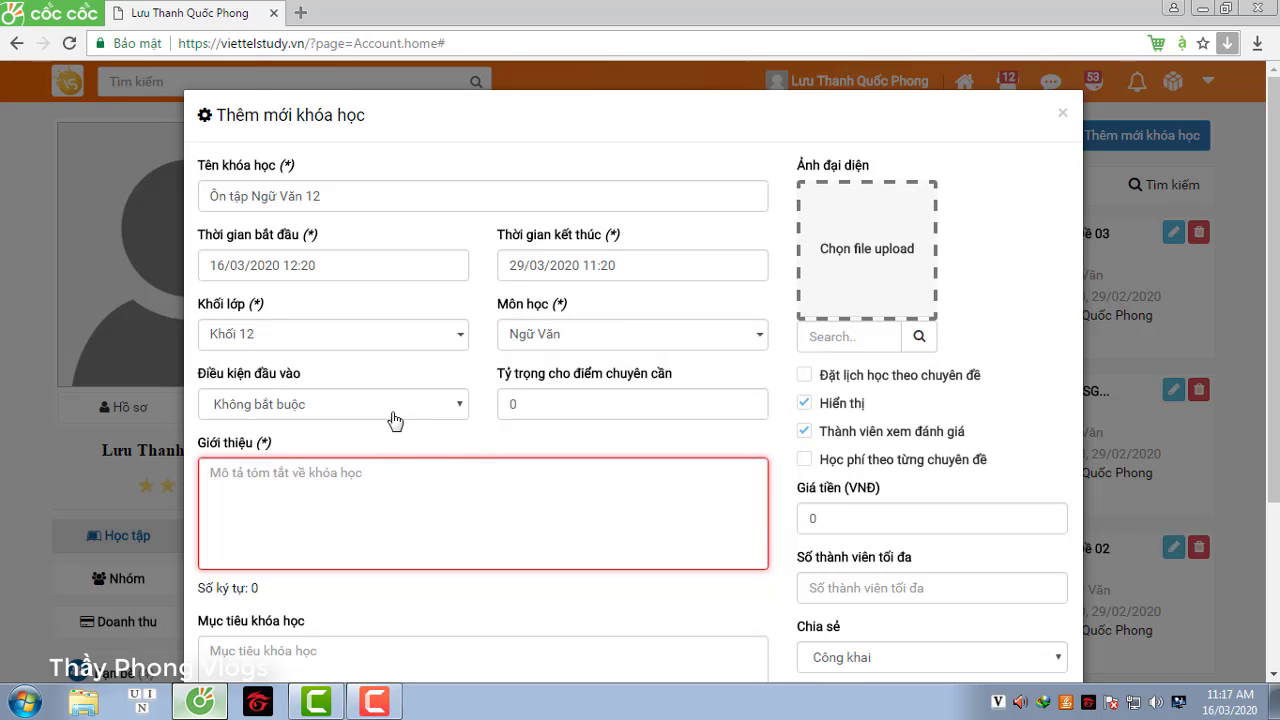
pyautogui.click(462, 408)
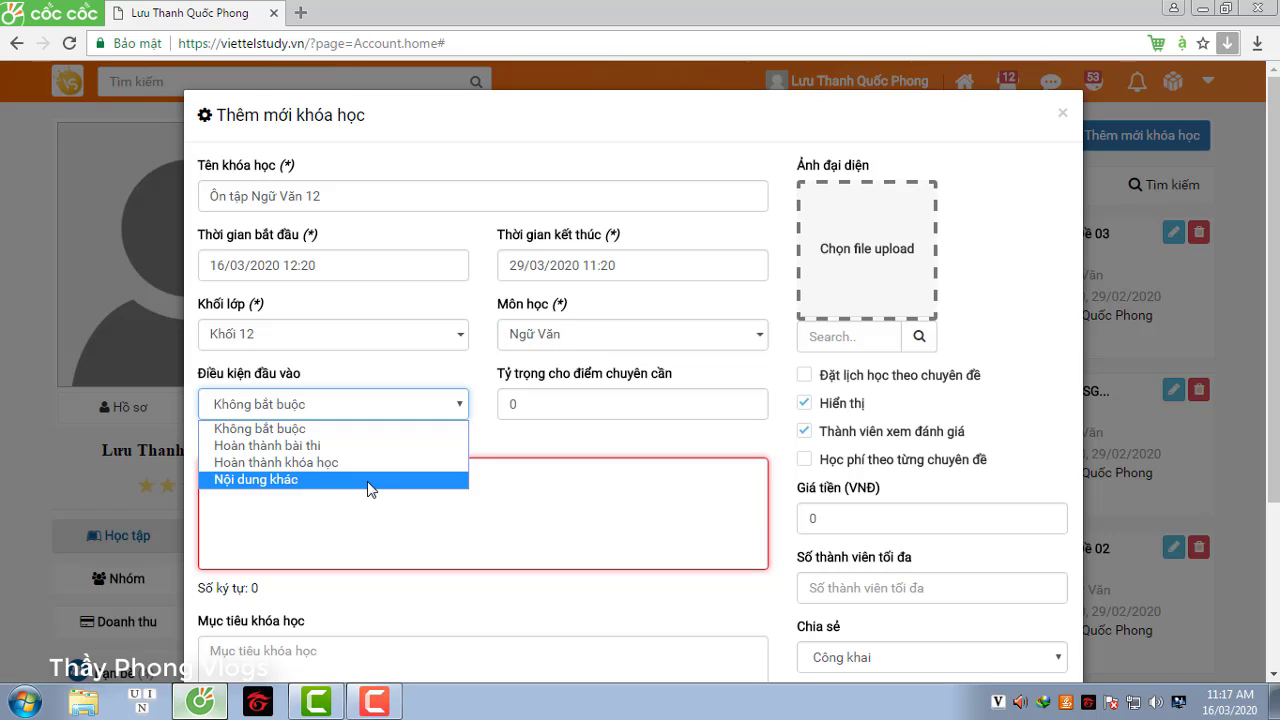
pyautogui.click(405, 413)
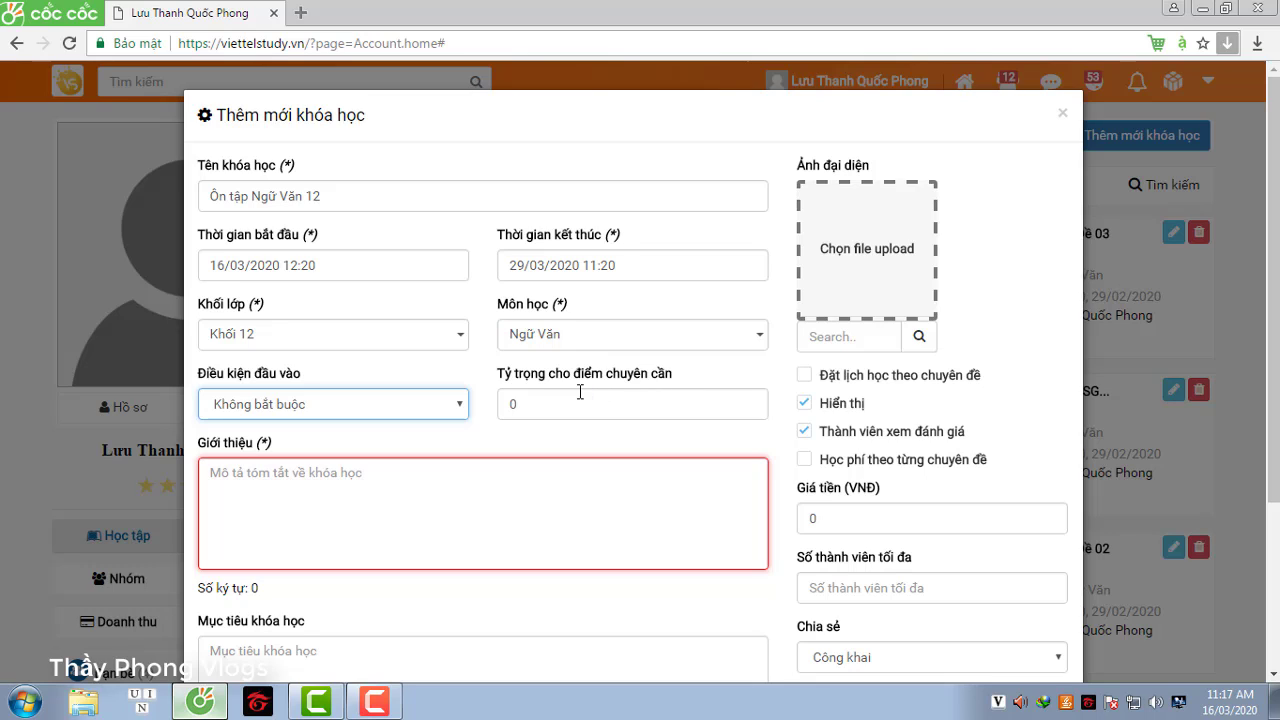
# Enter "Nội dung ôn tập Ngữ Văn khối 12" as the course introduction
pyautogui.click(300, 472)
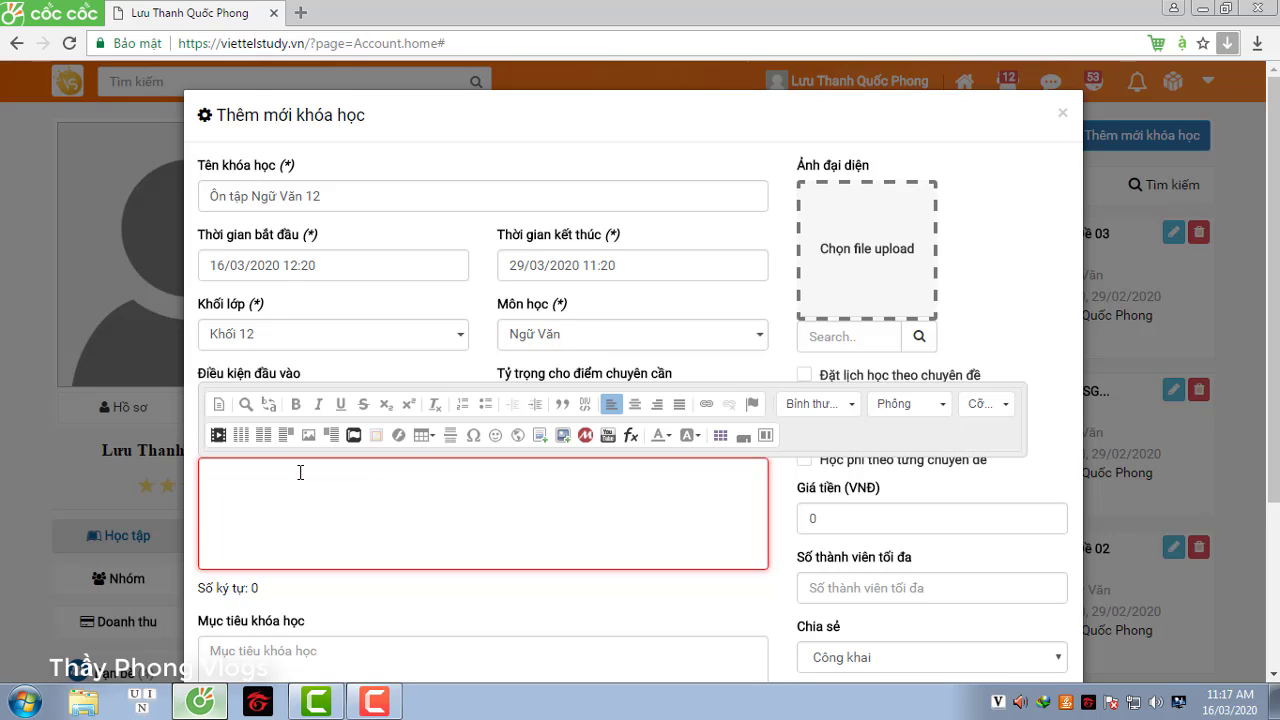
pyautogui.write('N')
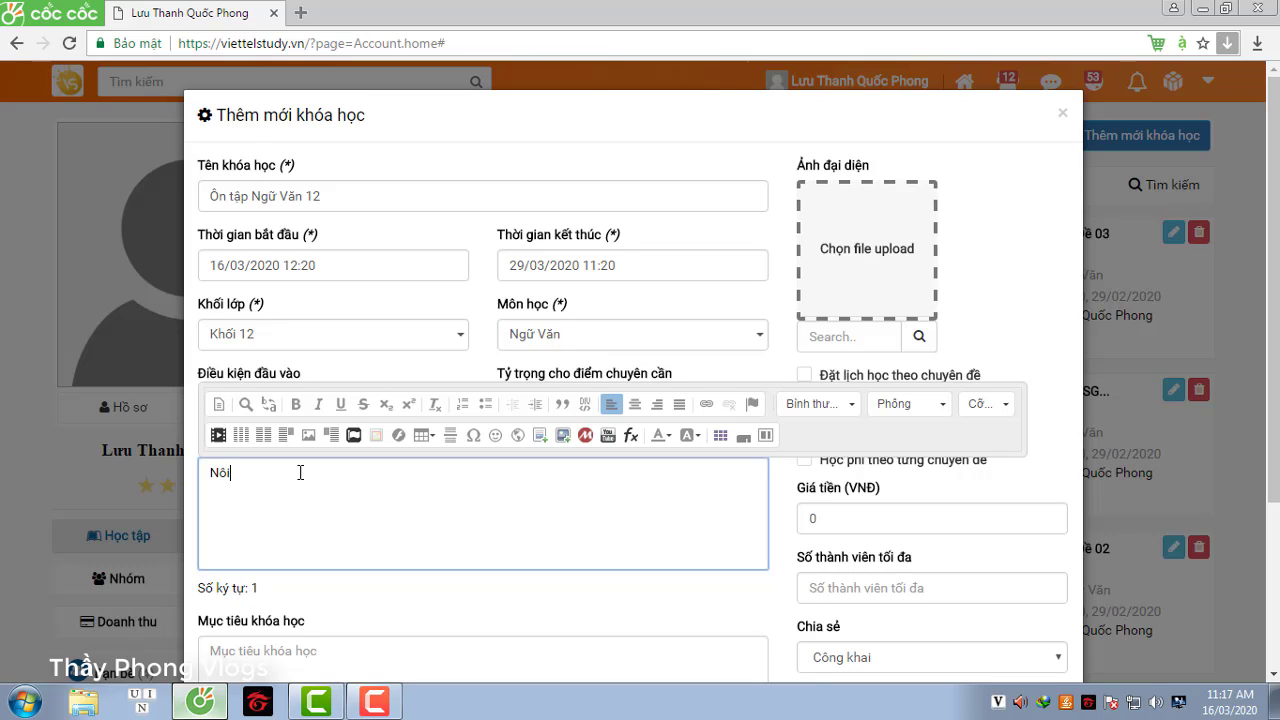
pyautogui.write('ội dung ôn')
pyautogui.write('tập Ngữ Vu')
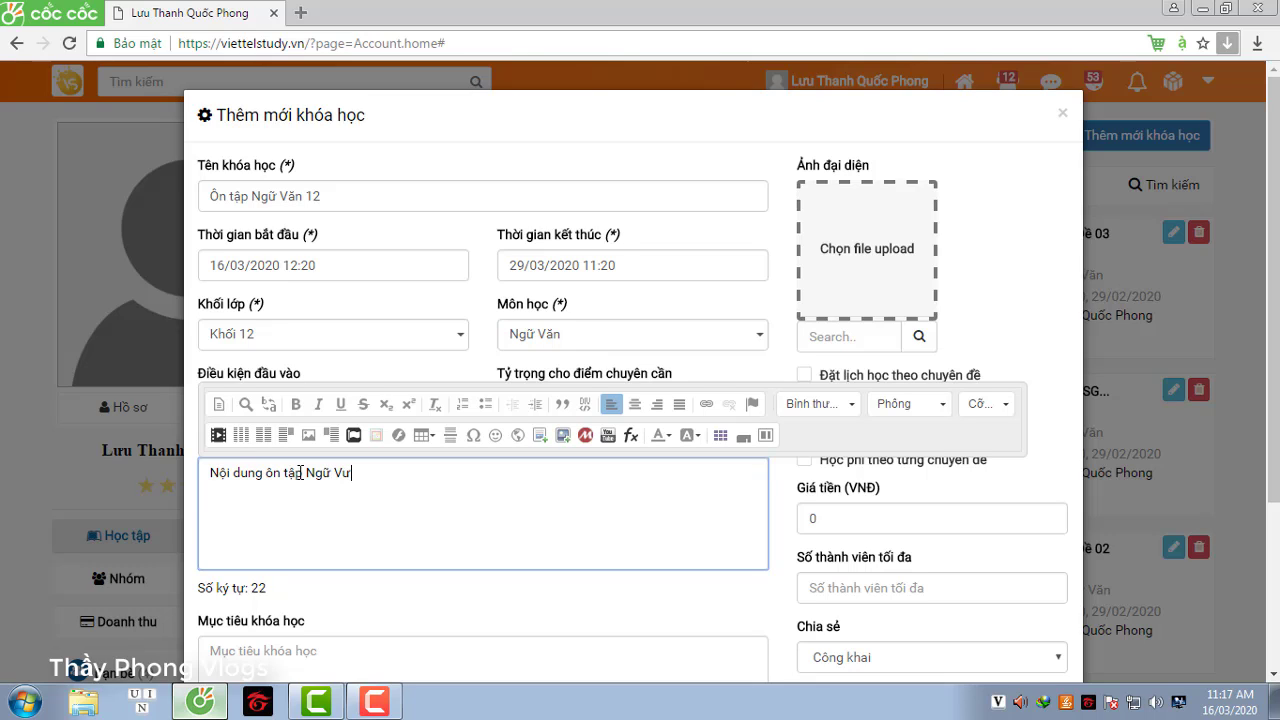
pyautogui.press('BackSpace')
pyautogui.write('a')
pyautogui.write('n ')
pyautogui.write('kho')
pyautogui.write('i')
pyautogui.write(' 12')
pyautogui.click(409, 603)
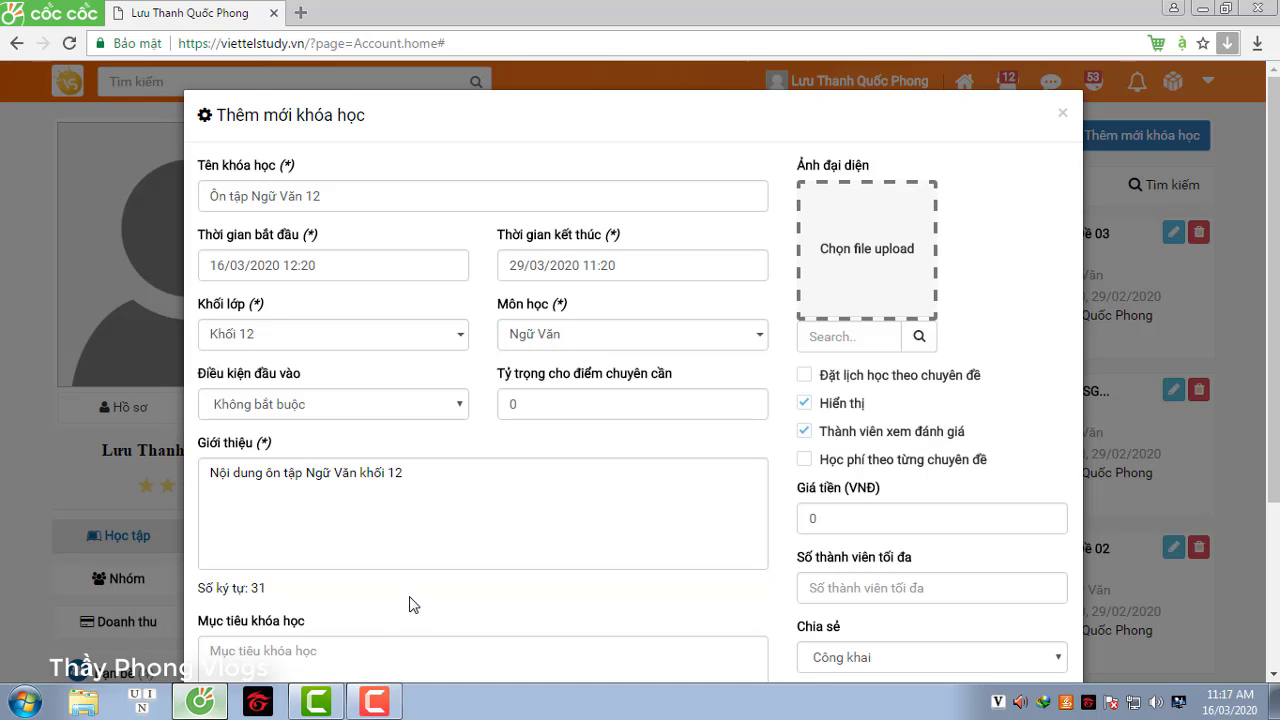
# Enter "Hoàn thành bài tập và gửi đáp án cho GVBM" as the course objective
pyautogui.click(313, 476)
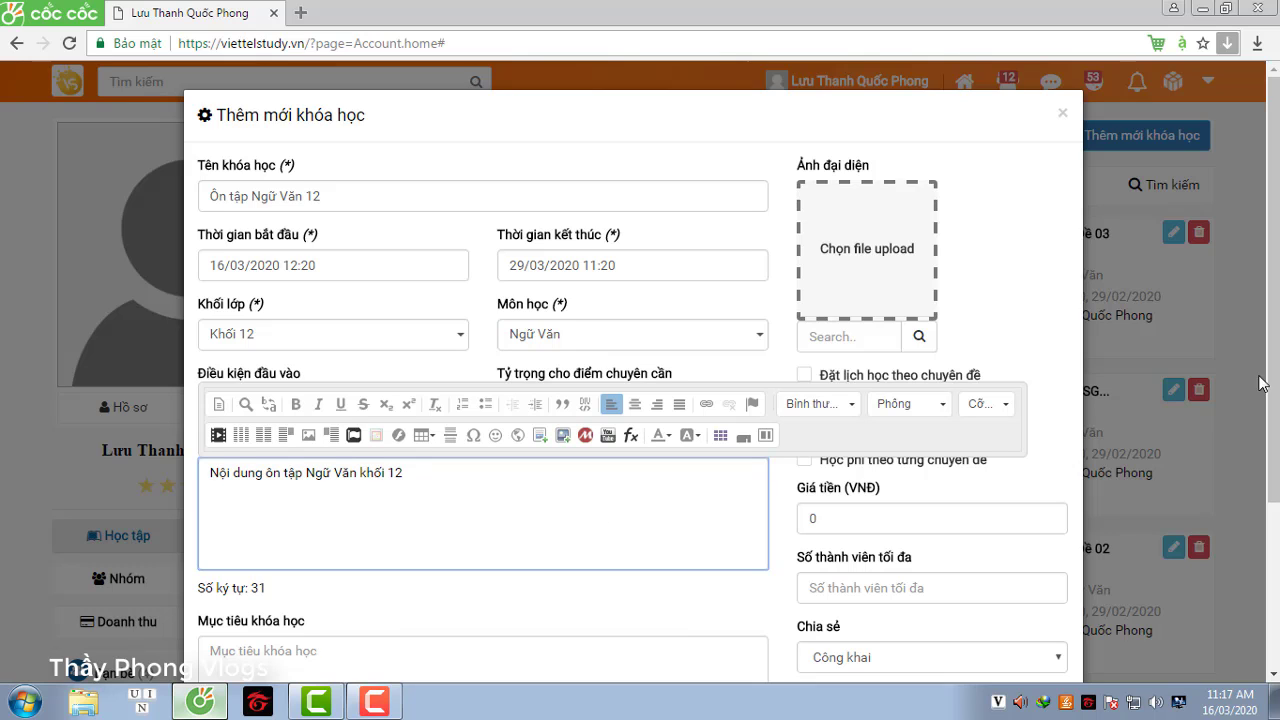
pyautogui.scroll(-2, 1262, 383)
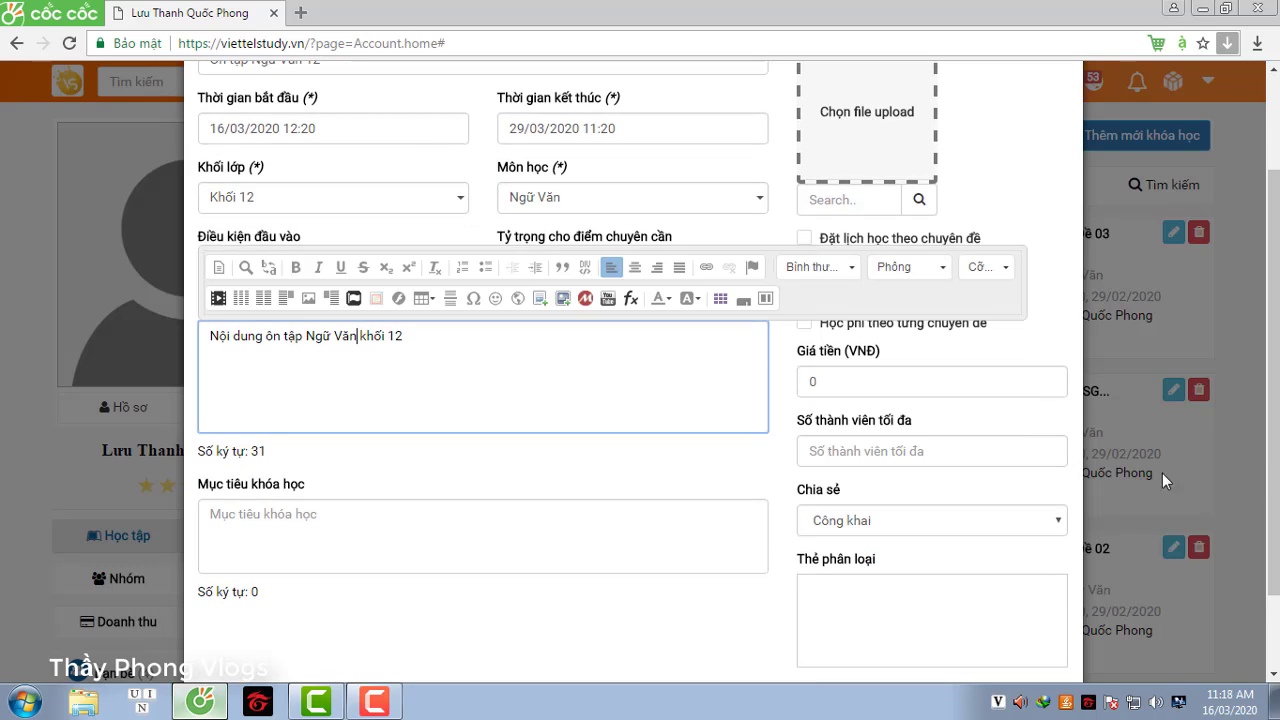
pyautogui.click(220, 514)
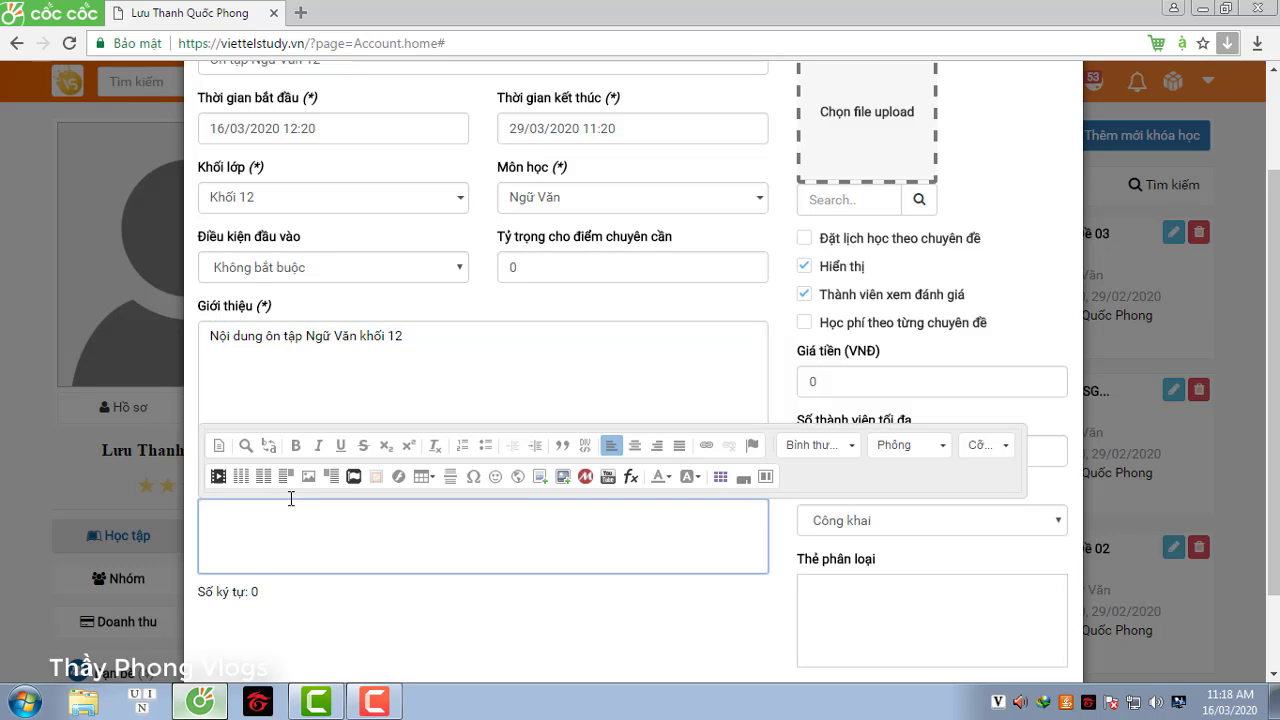
pyautogui.write('Hia')
pyautogui.write('n')
pyautogui.press('BackSpace')
pyautogui.press('BackSpace')
pyautogui.press('BackSpace')
pyautogui.write('oàn thành')
pyautogui.write(' bai tập v')
pyautogui.write('à ')
pyautogui.write('gu')
pyautogui.write('i đáp án')
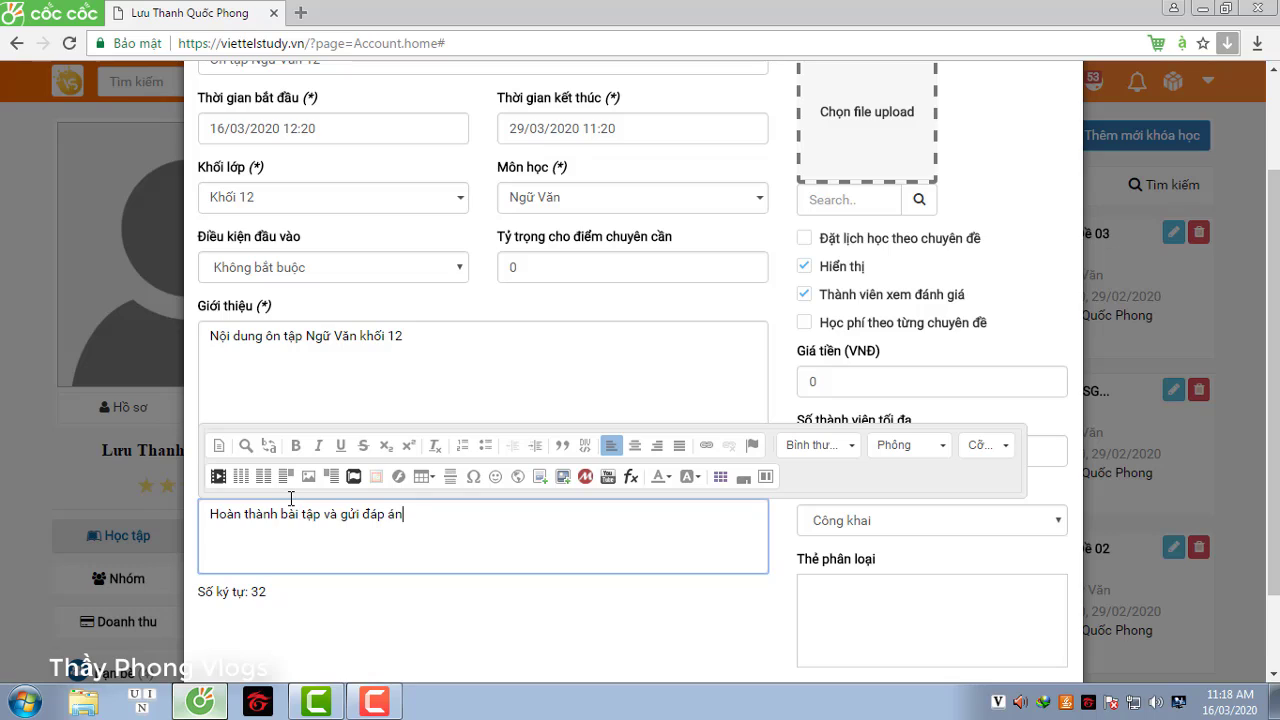
pyautogui.write(' cho GVBM')
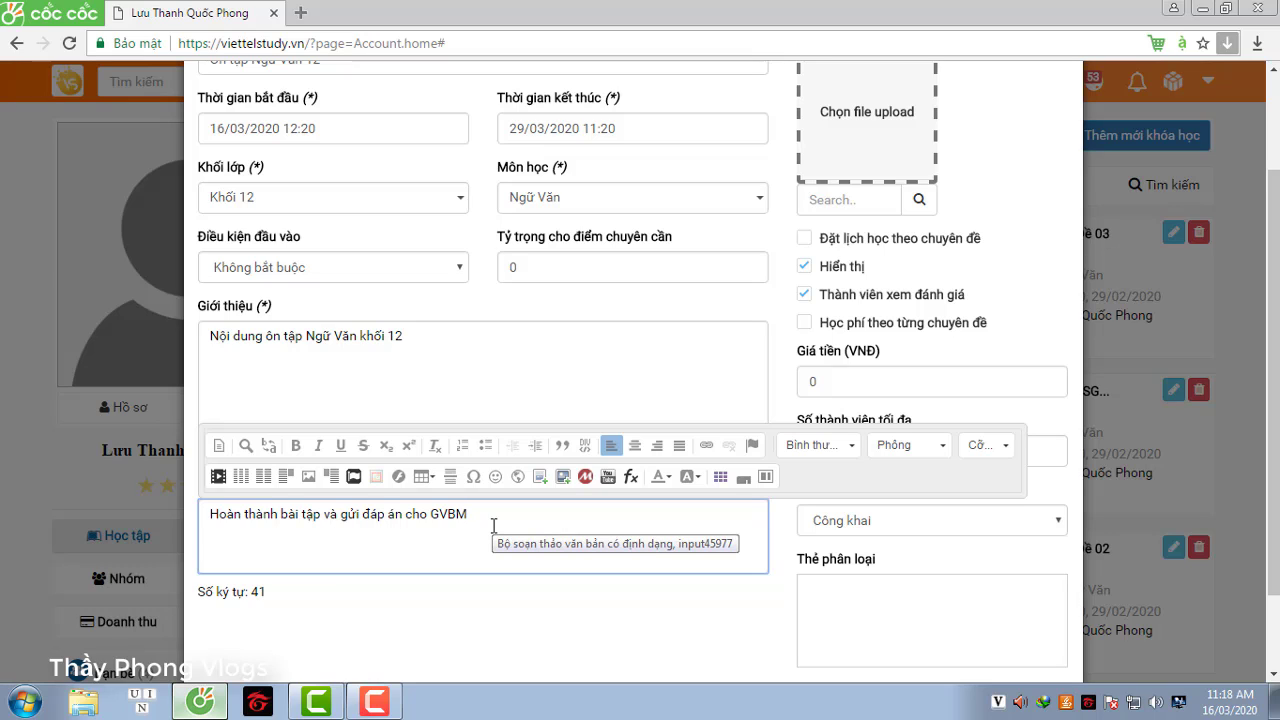
pyautogui.click(496, 597)
# Upload the "ngữ văn 12" image from the Desktop as the course's cover picture
pyautogui.scroll(3, 1236, 415)
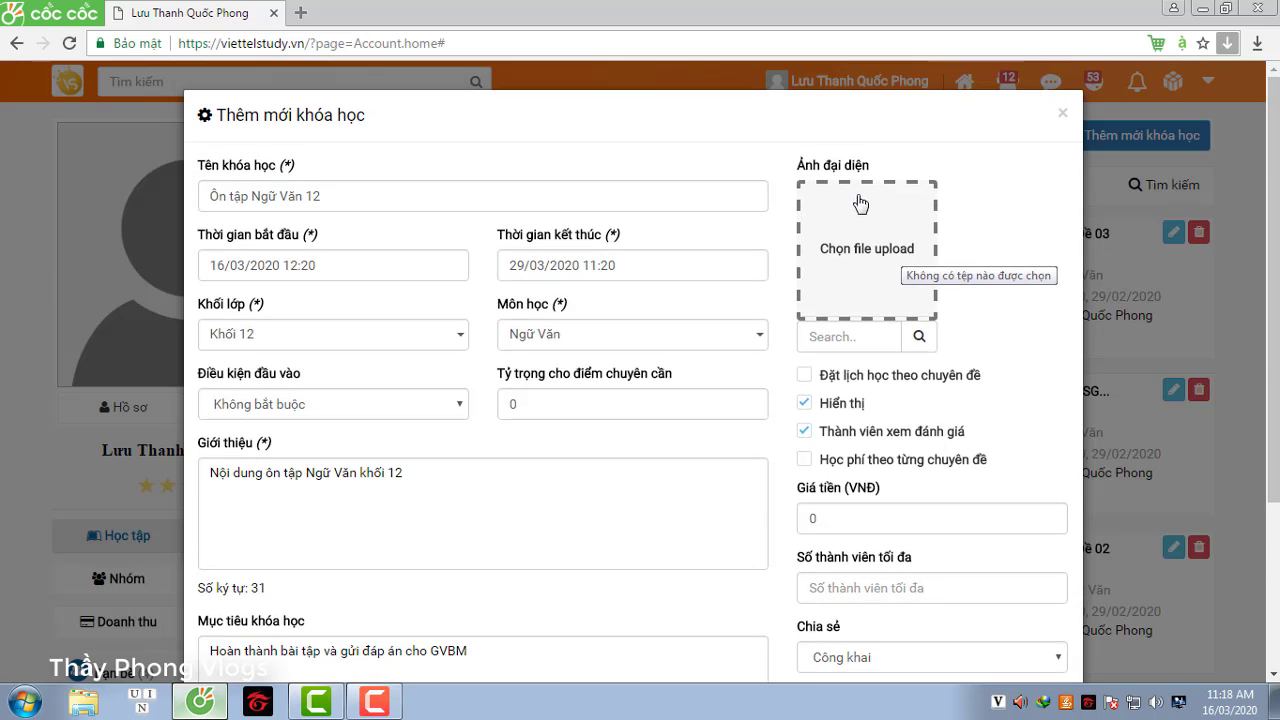
pyautogui.click(879, 259)
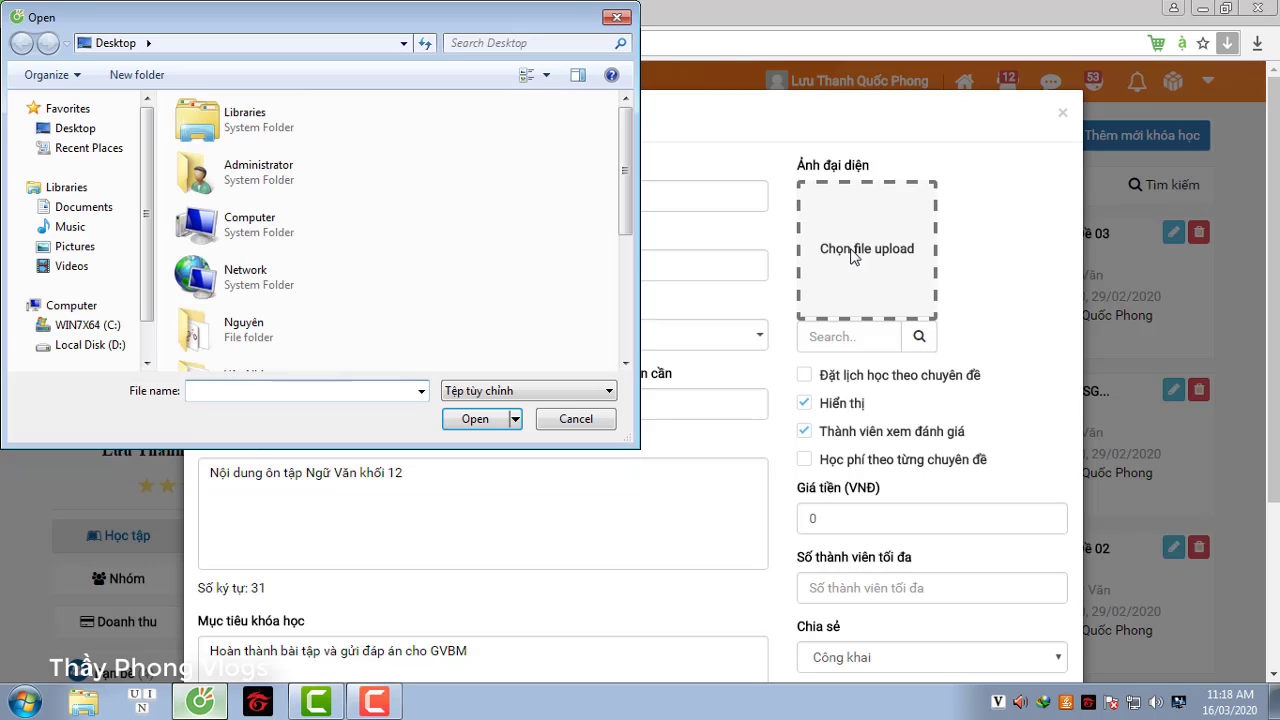
pyautogui.moveTo(631, 226); pyautogui.dragTo(631, 345)
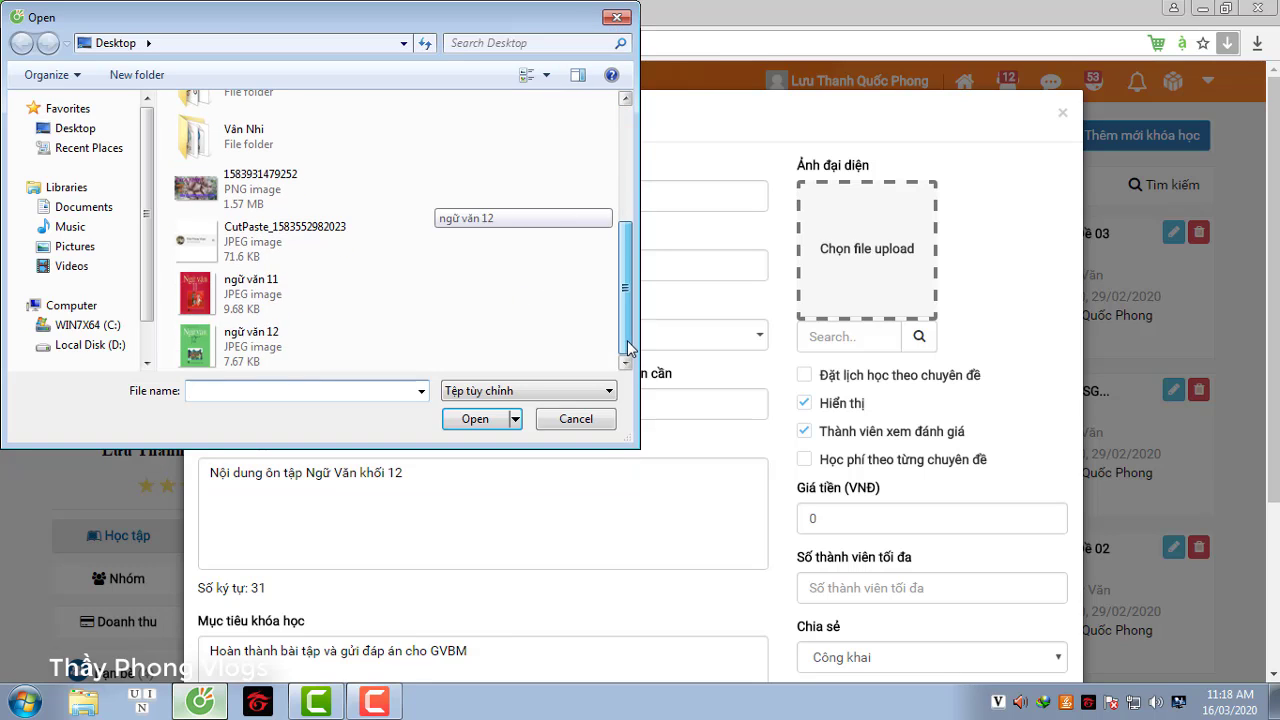
pyautogui.click(195, 355)
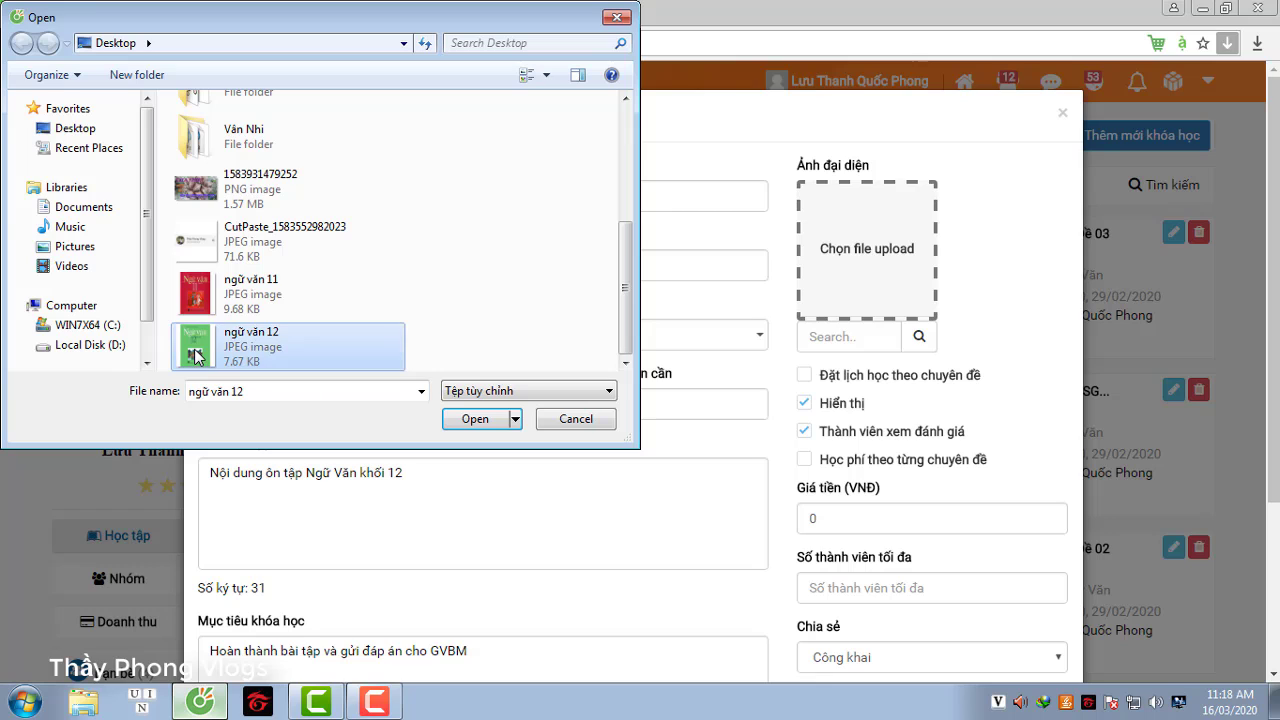
pyautogui.click(472, 419)
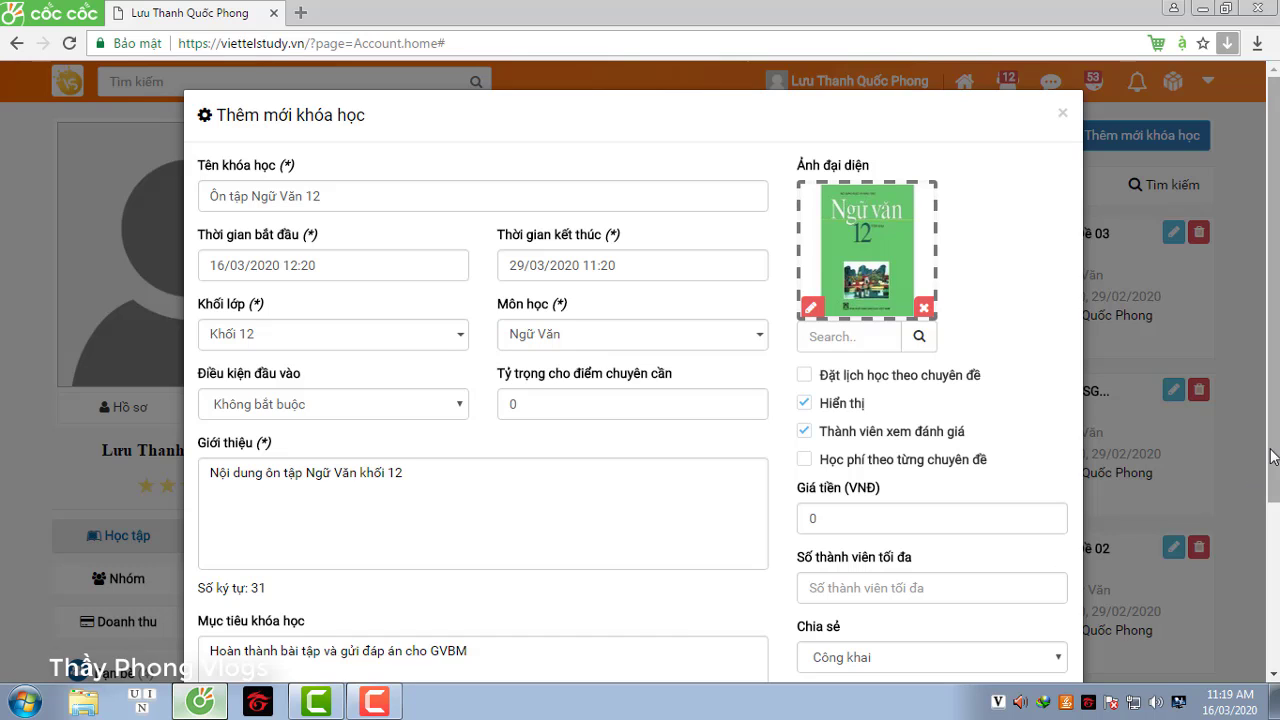
# Keep the course's sharing as Công khai and save the new course
pyautogui.scroll(-3, 868, 470)
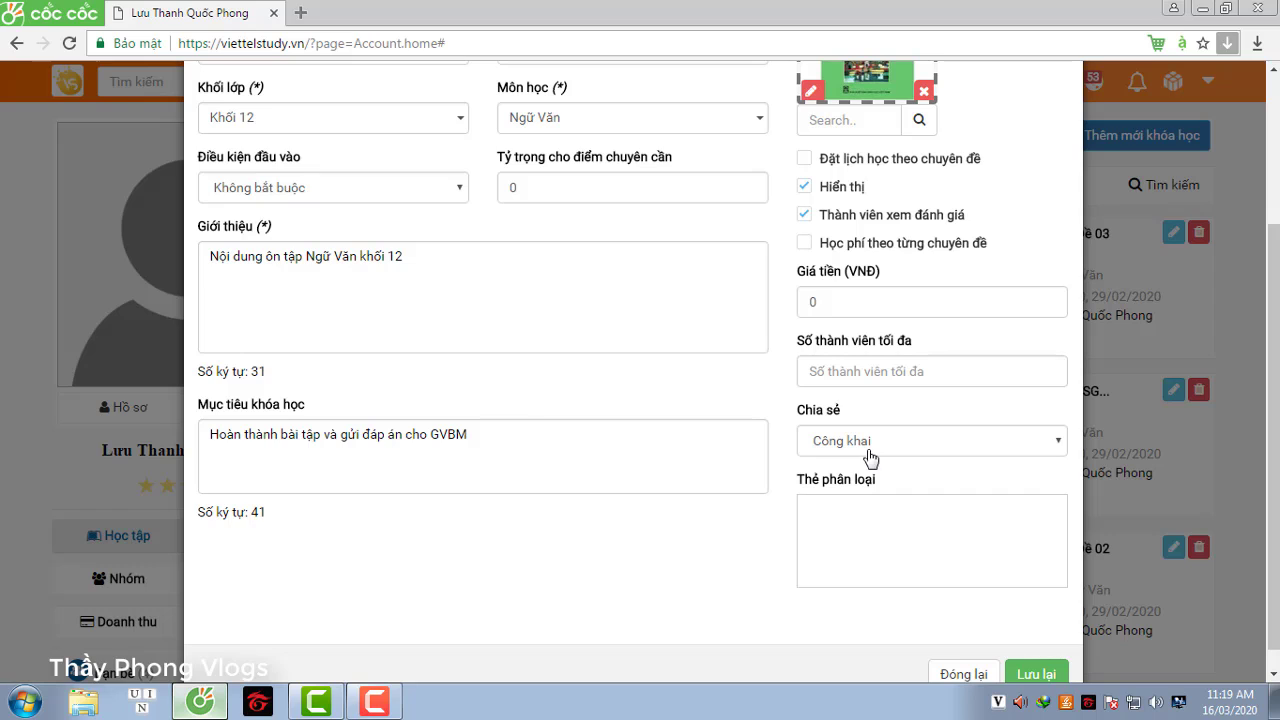
pyautogui.click(1060, 446)
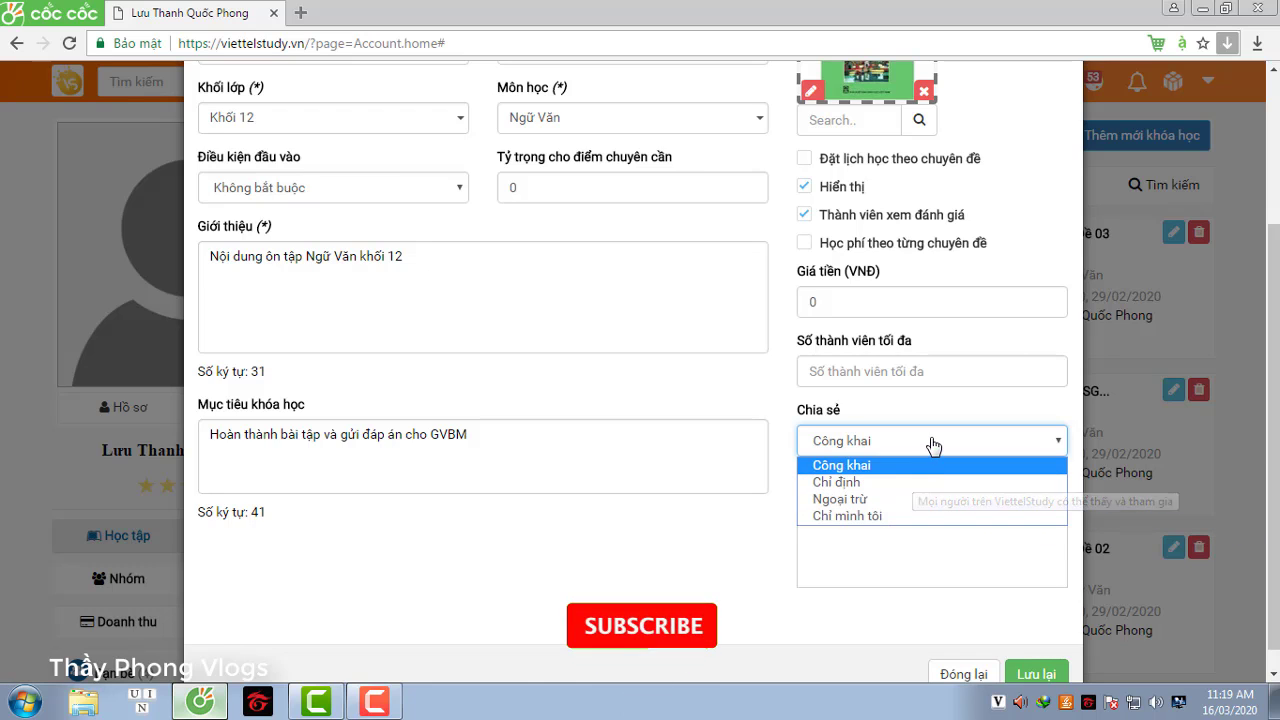
pyautogui.click(925, 465)
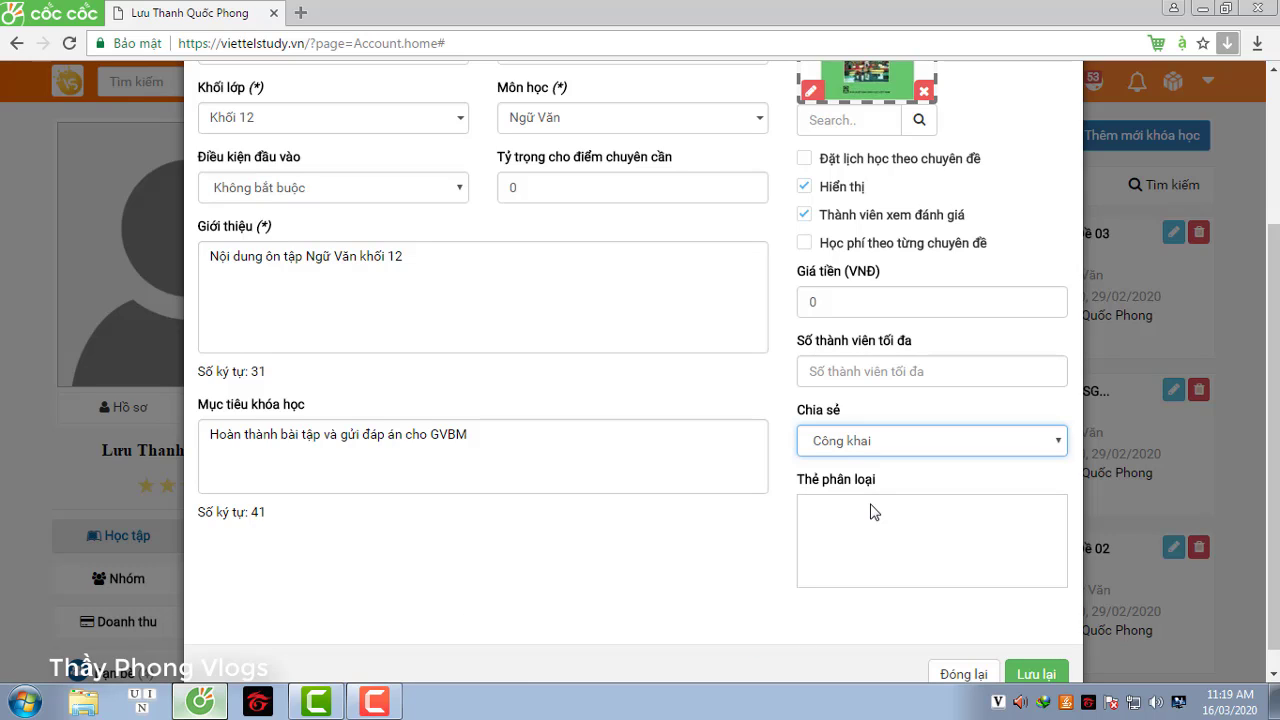
pyautogui.click(1030, 676)
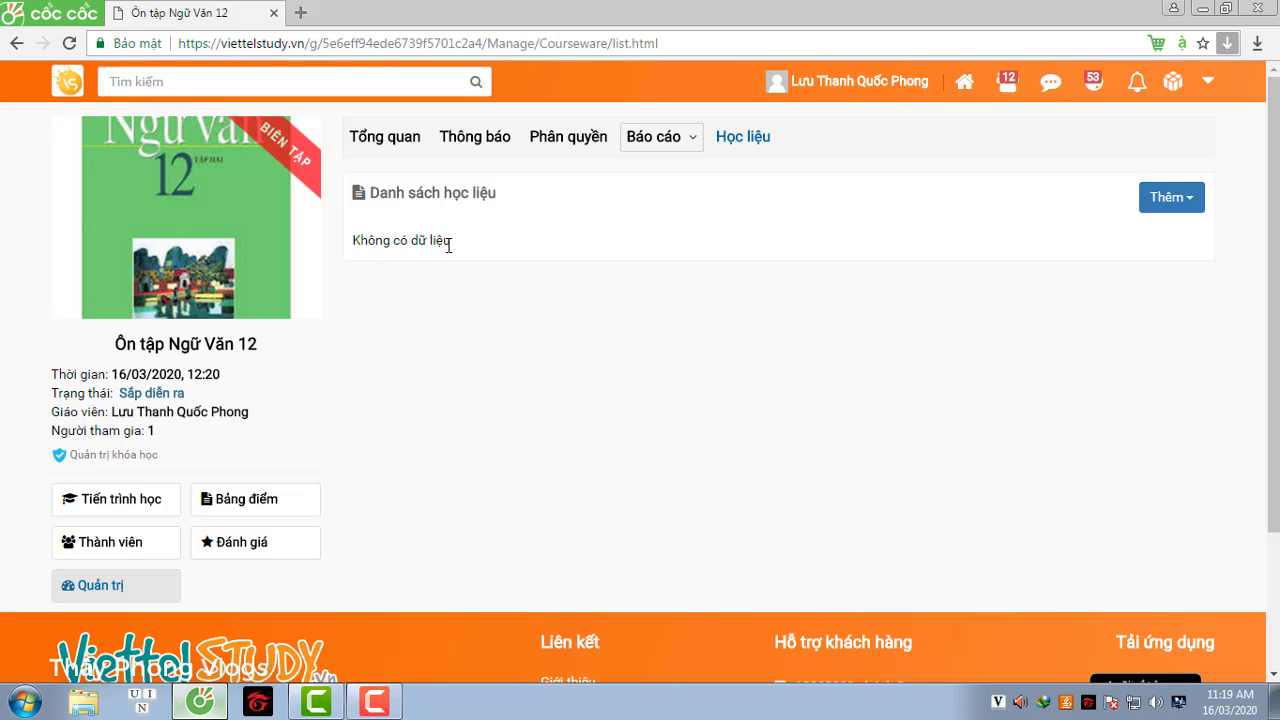
# Add a Tài liệu item to the course's learning materials and title it "Ôn tập Ngữ Văn 12"
pyautogui.click(1183, 204)
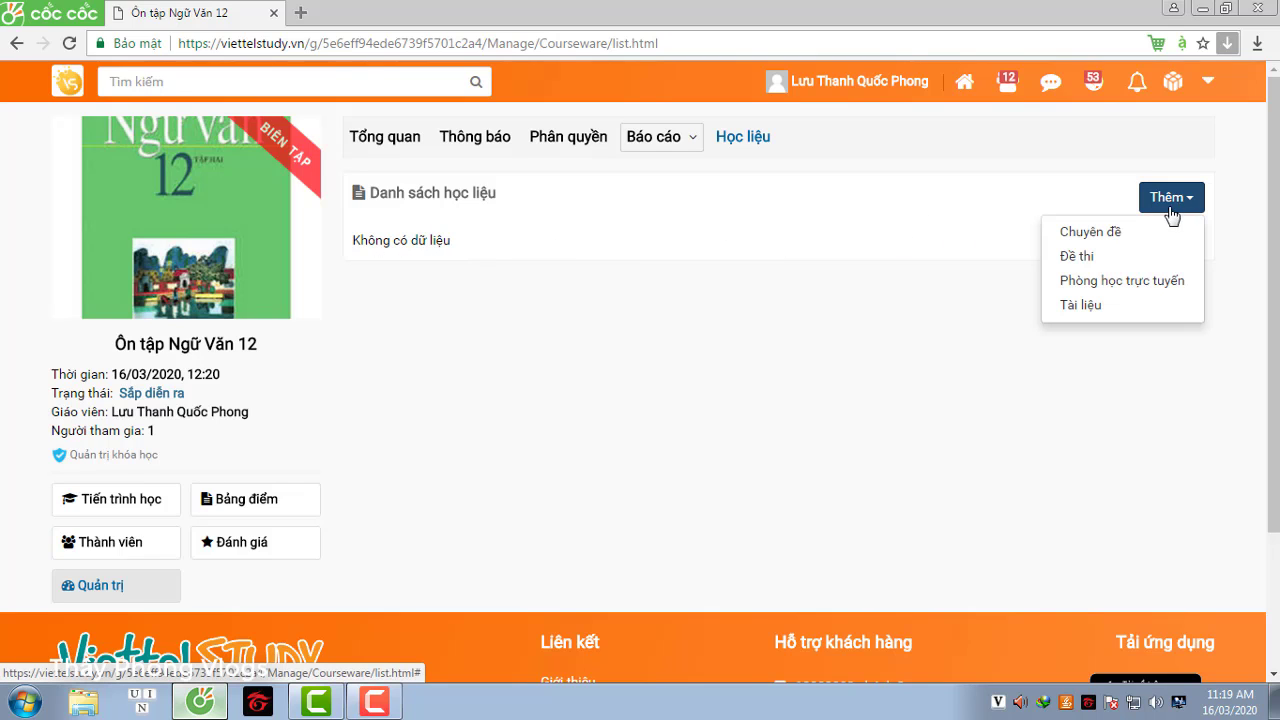
pyautogui.moveTo(1084, 266)
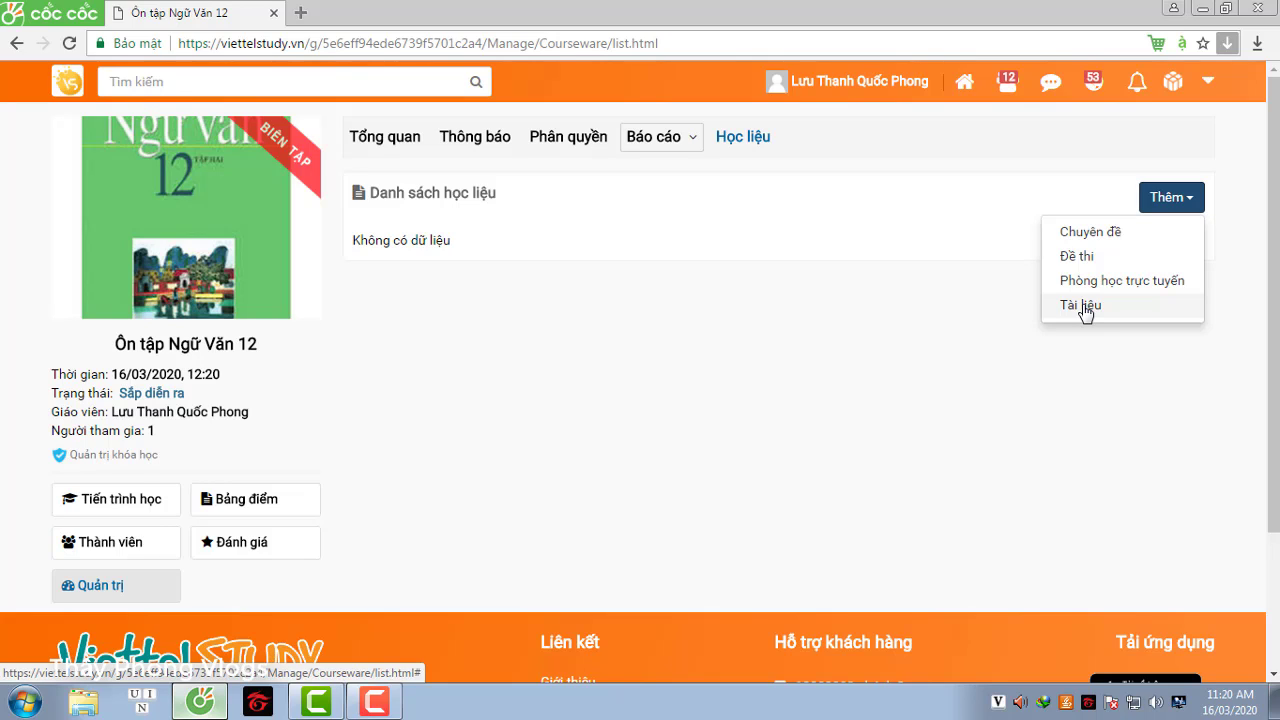
pyautogui.click(1084, 307)
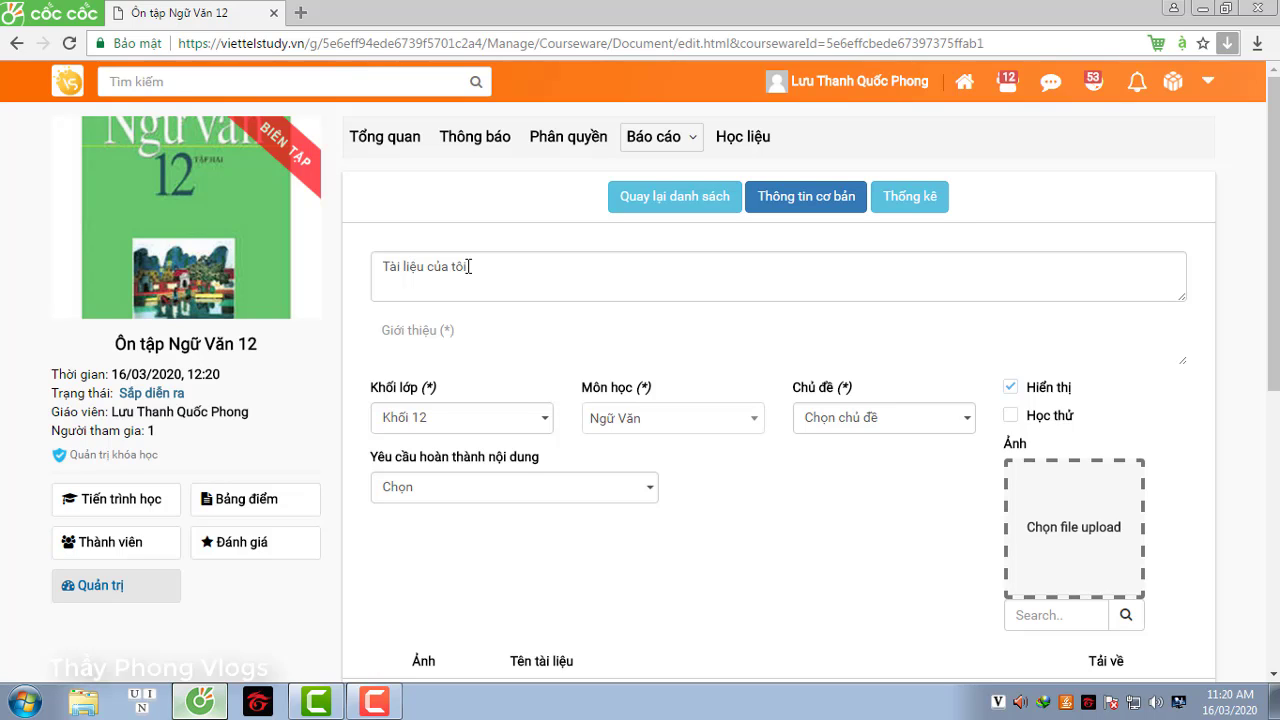
pyautogui.moveTo(468, 266); pyautogui.dragTo(376, 266)
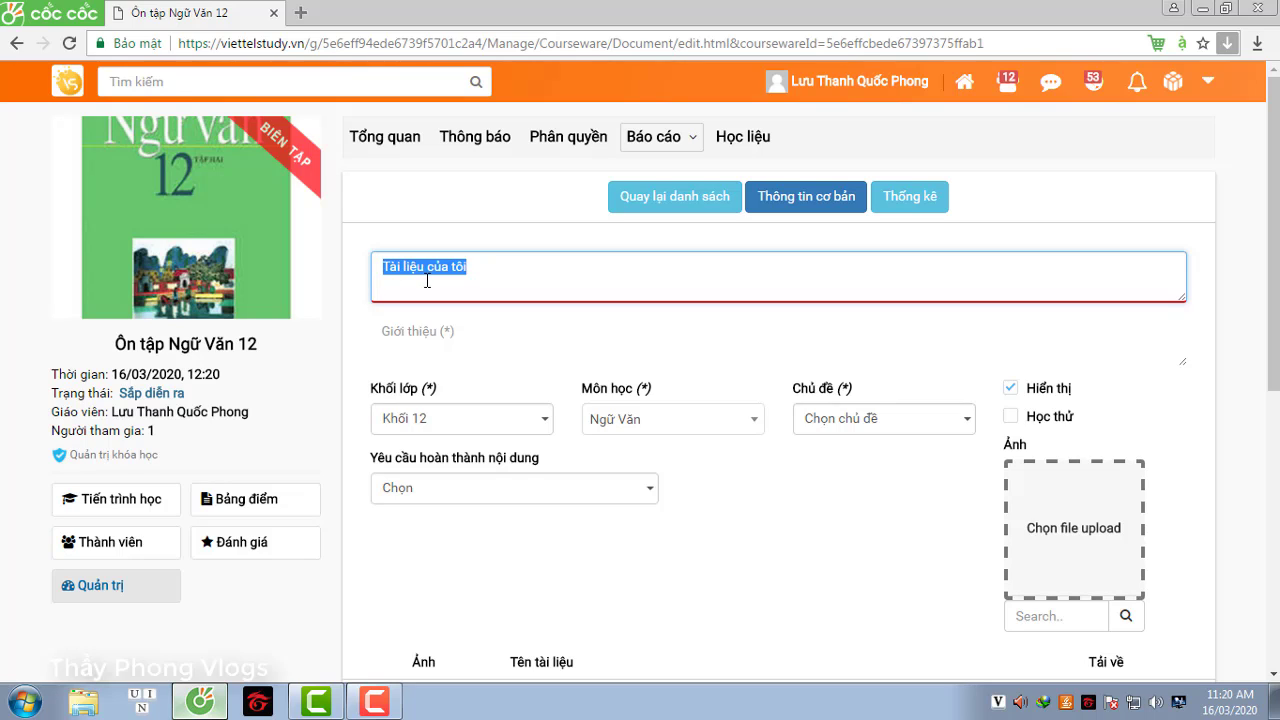
pyautogui.write('Oop')
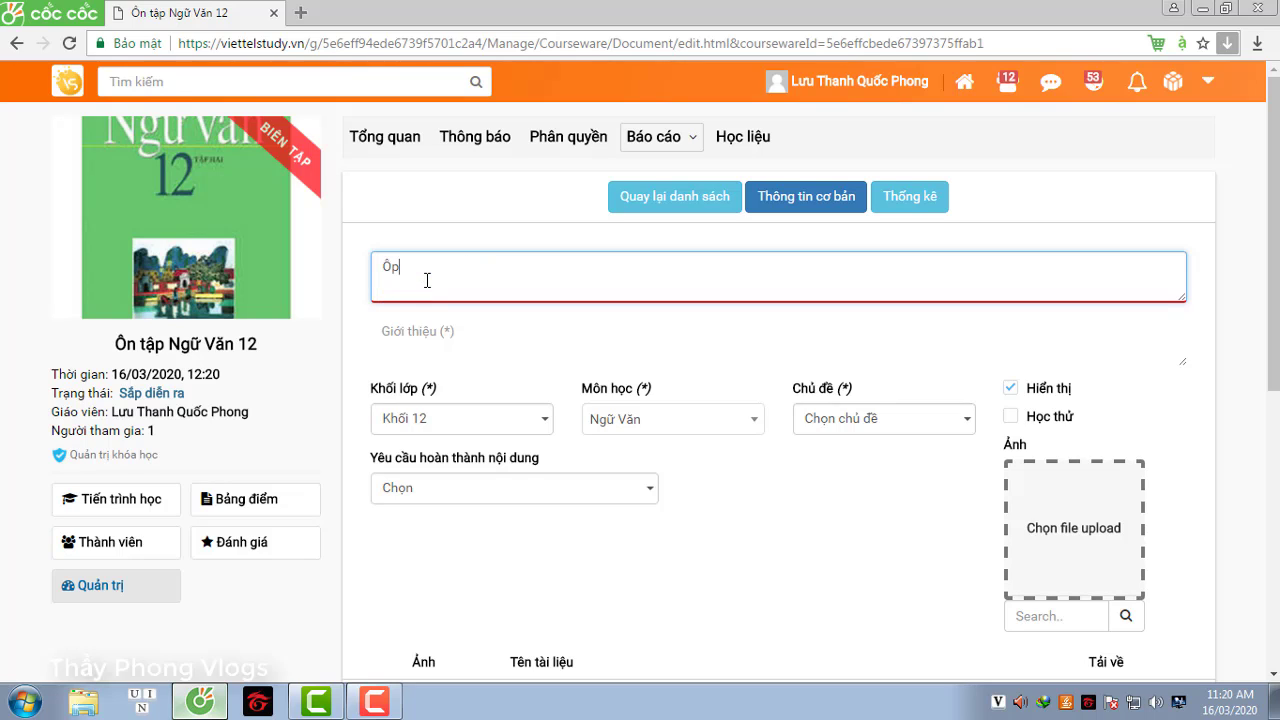
pyautogui.write('n taapj Nguwx')
# Set the material's topic to VĂN HỌC and leave its completion requirement unselected
pyautogui.click(831, 421)
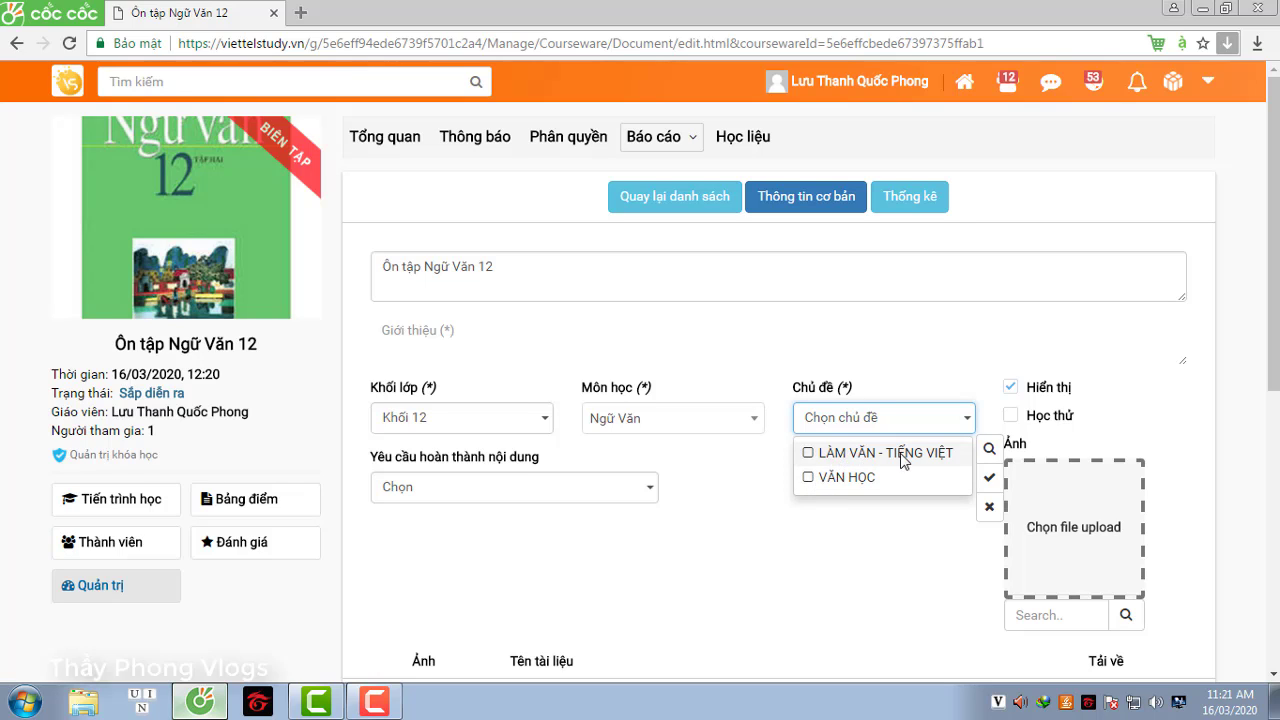
pyautogui.click(809, 478)
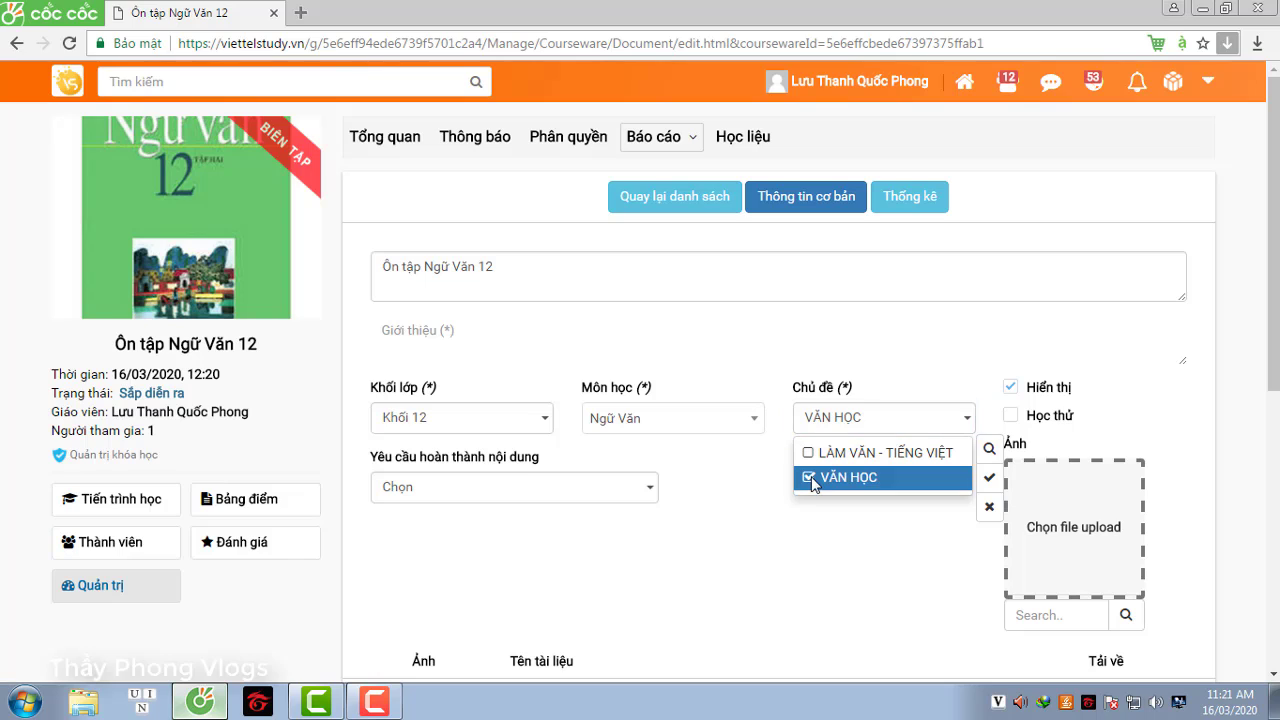
pyautogui.click(741, 512)
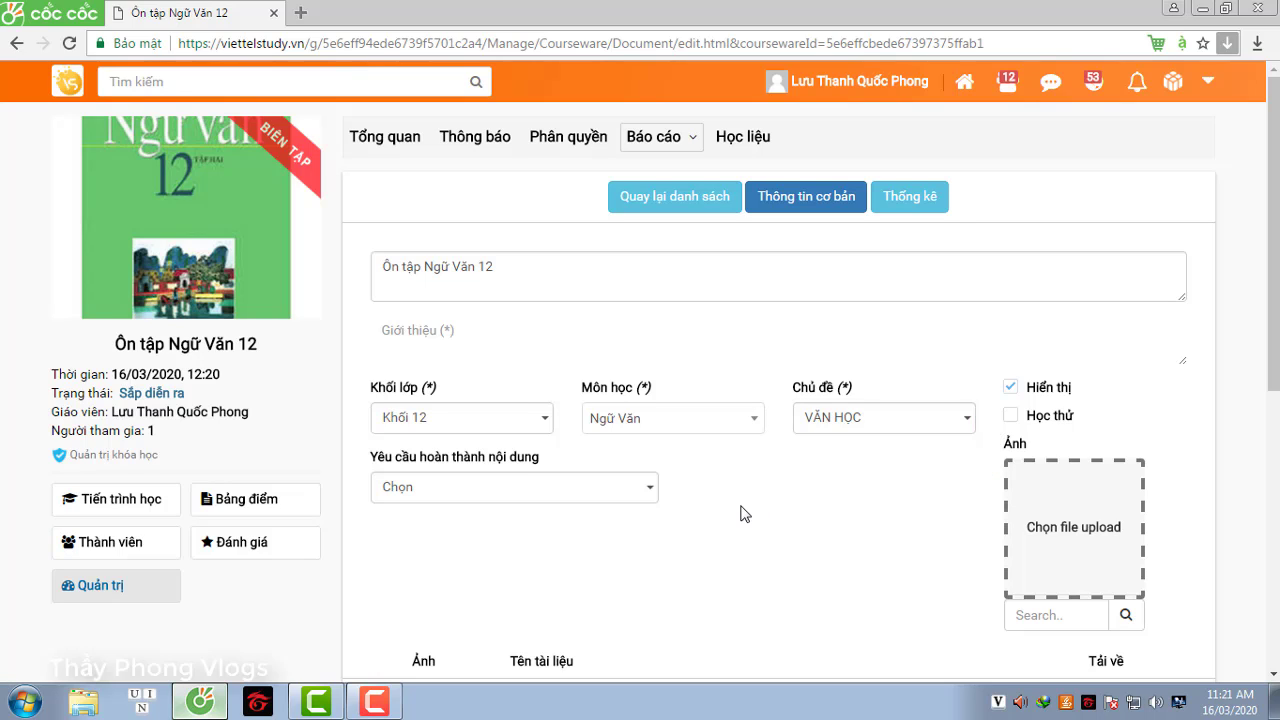
pyautogui.click(650, 490)
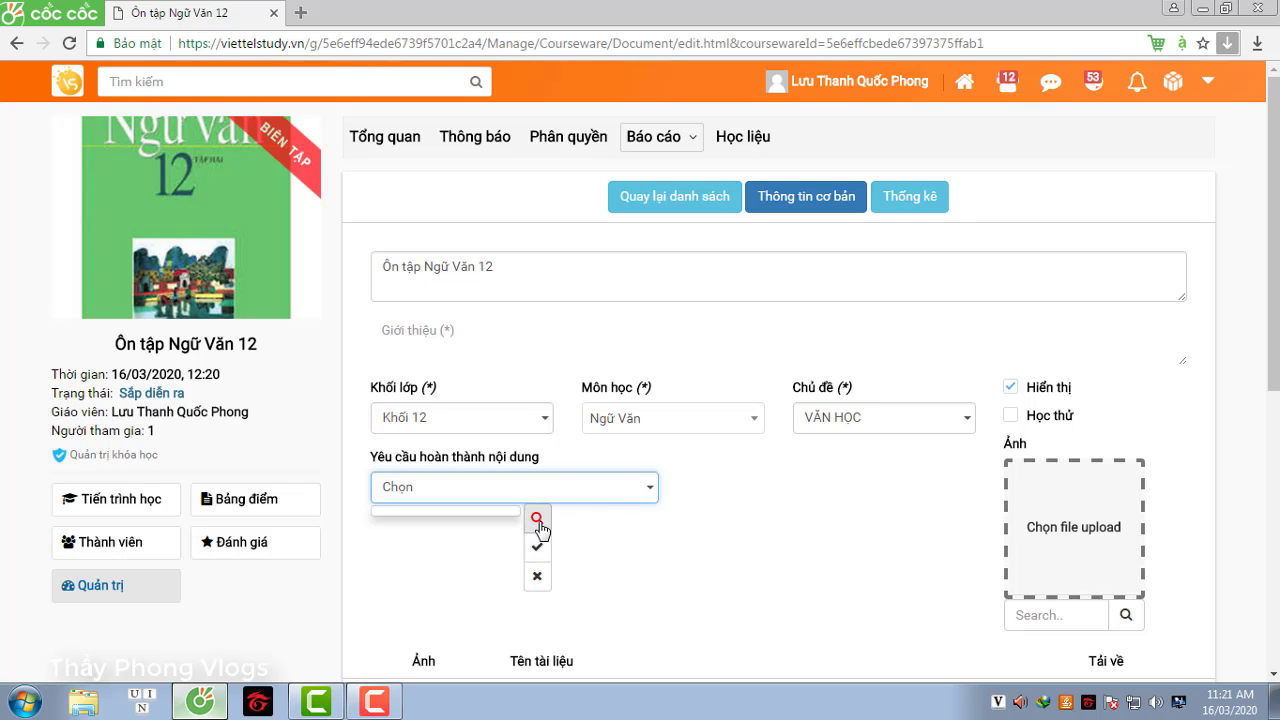
pyautogui.click(680, 545)
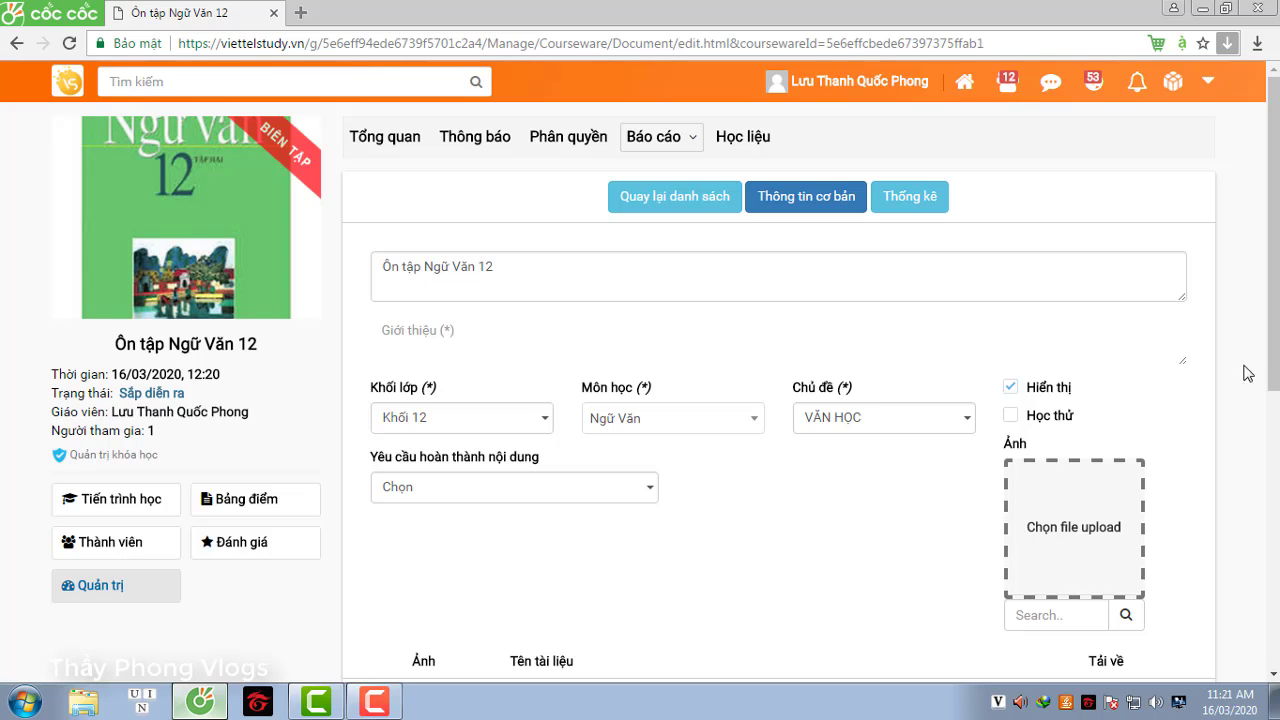
# Upload the "ngữ văn 12" image from the Desktop as the material's main picture
pyautogui.moveTo(1275, 366); pyautogui.dragTo(1069, 429)
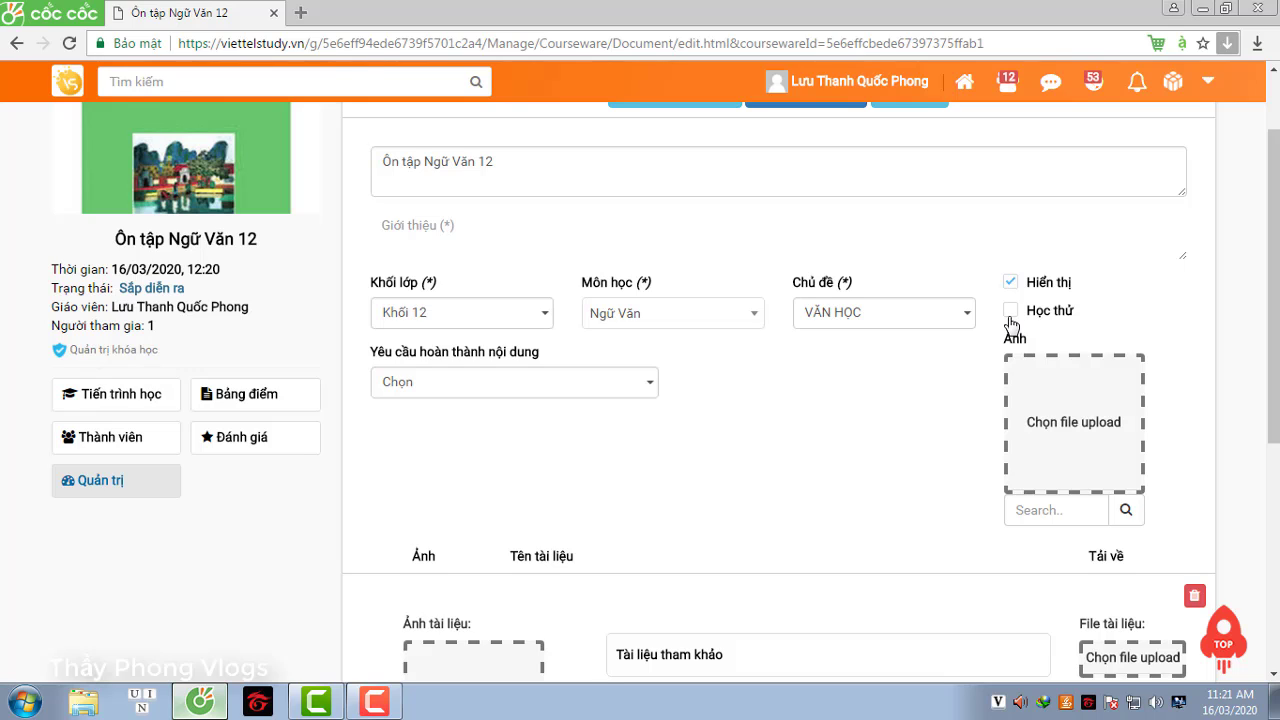
pyautogui.click(1068, 432)
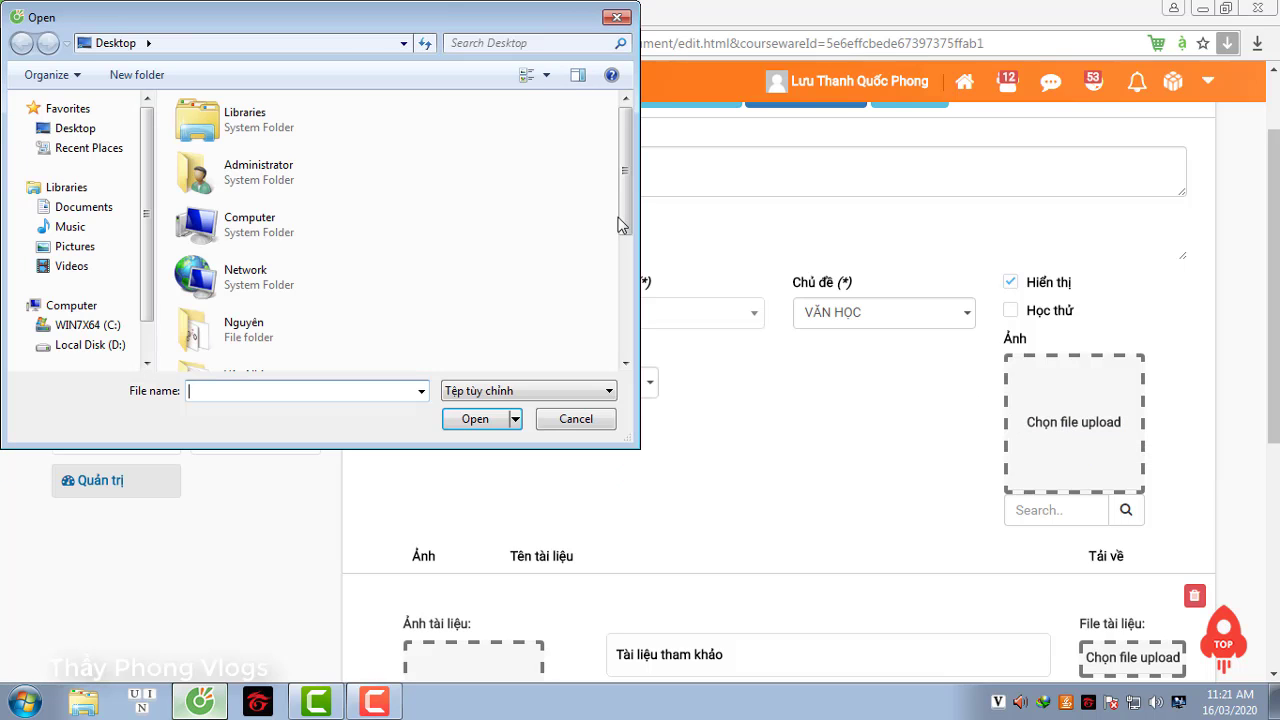
pyautogui.scroll(-5, 400, 200)
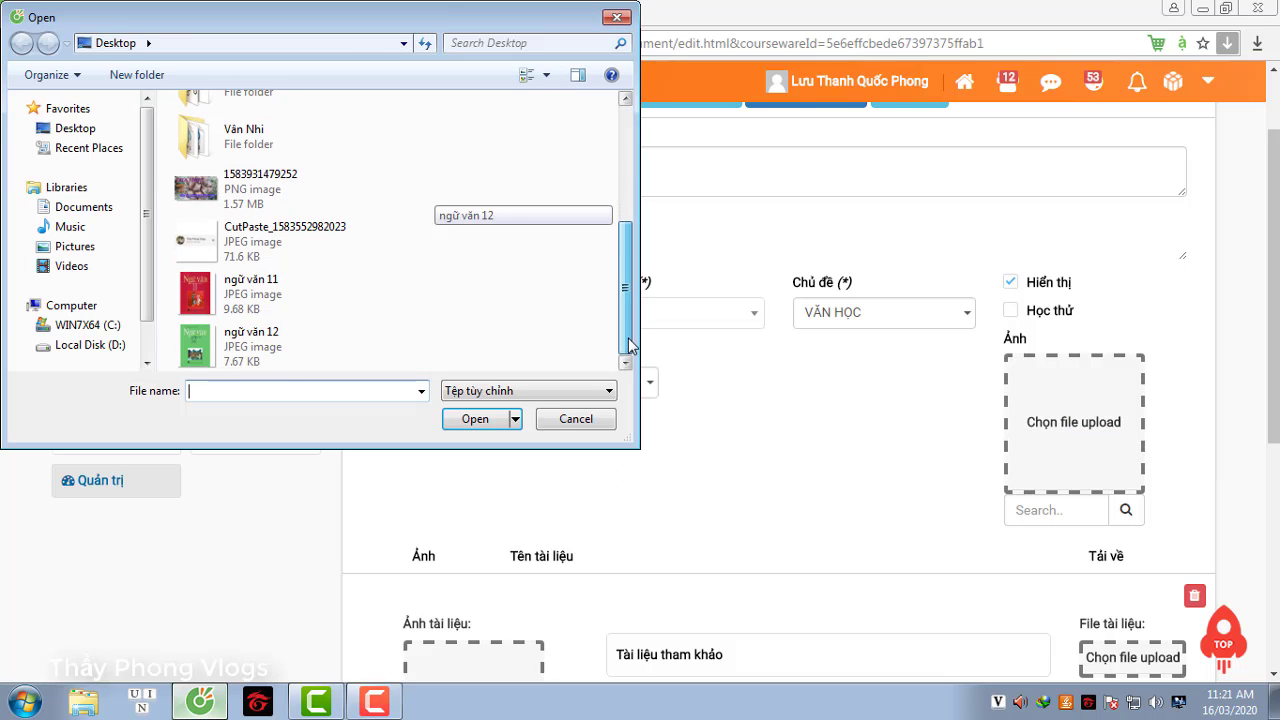
pyautogui.click(250, 348)
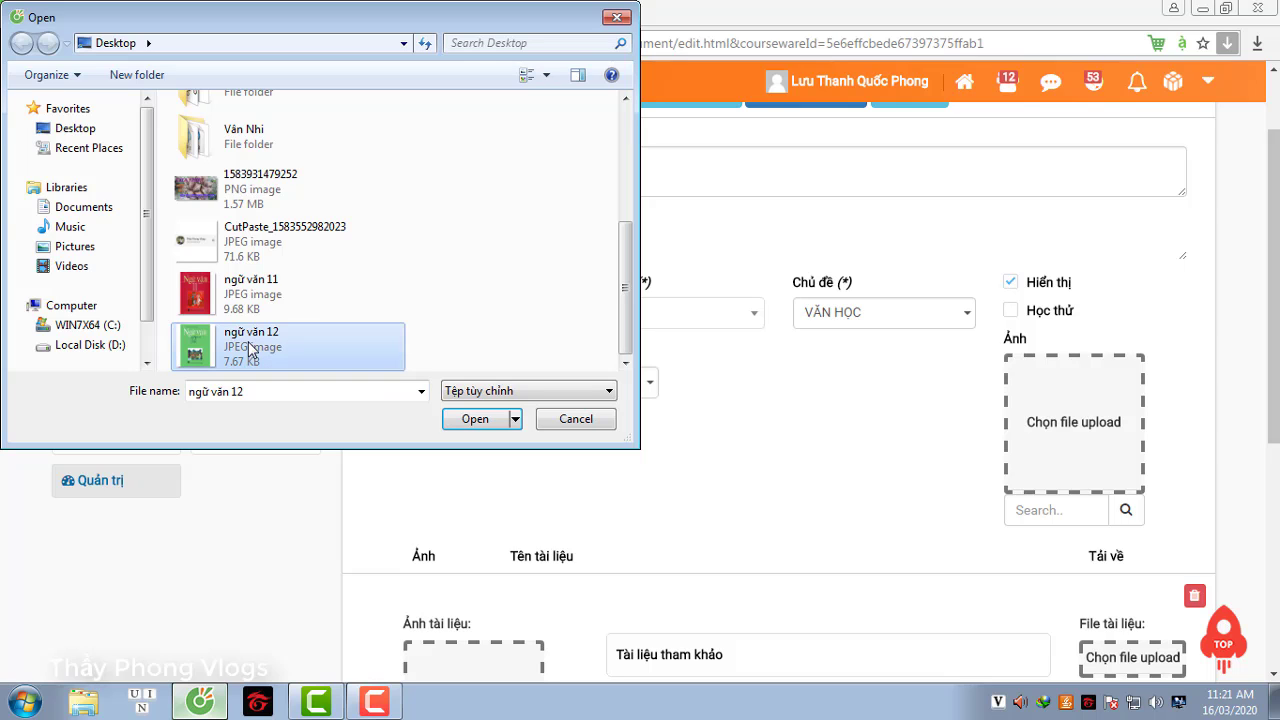
pyautogui.click(482, 422)
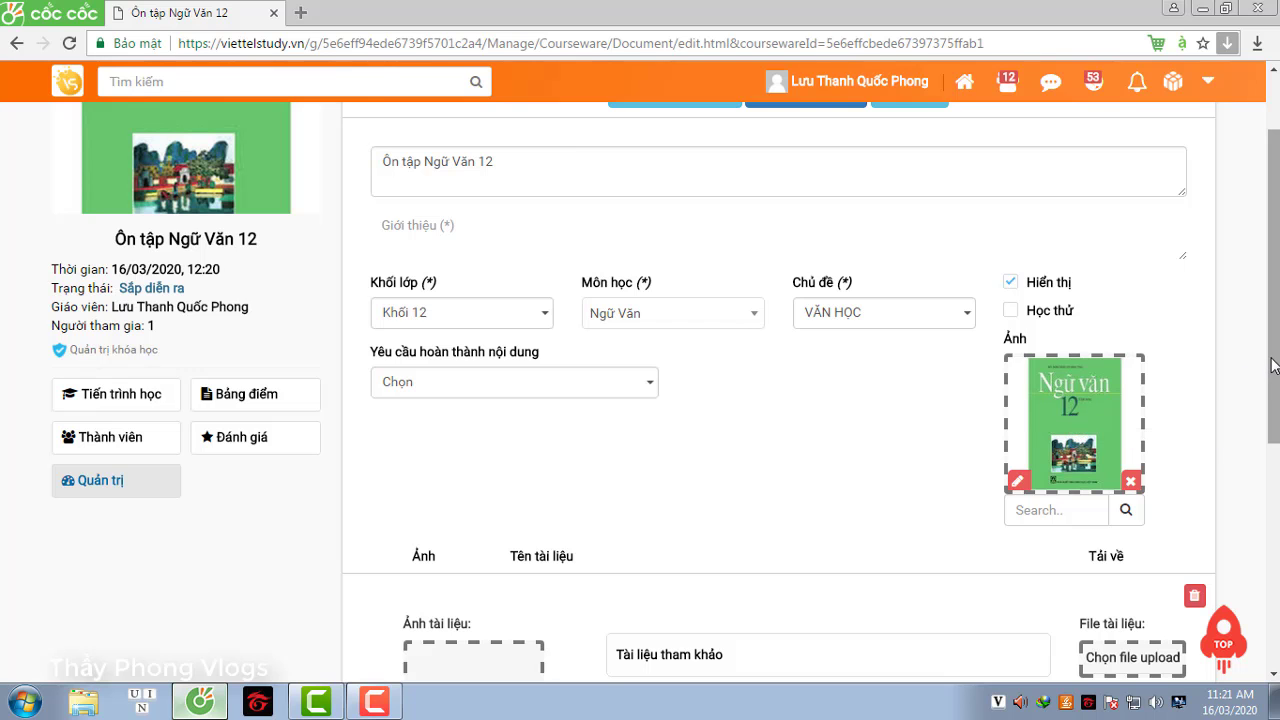
# Upload the "ngữ văn 12" image as the picture of the "Tài liệu tham khảo" document entry
pyautogui.scroll(-3, 1274, 366)
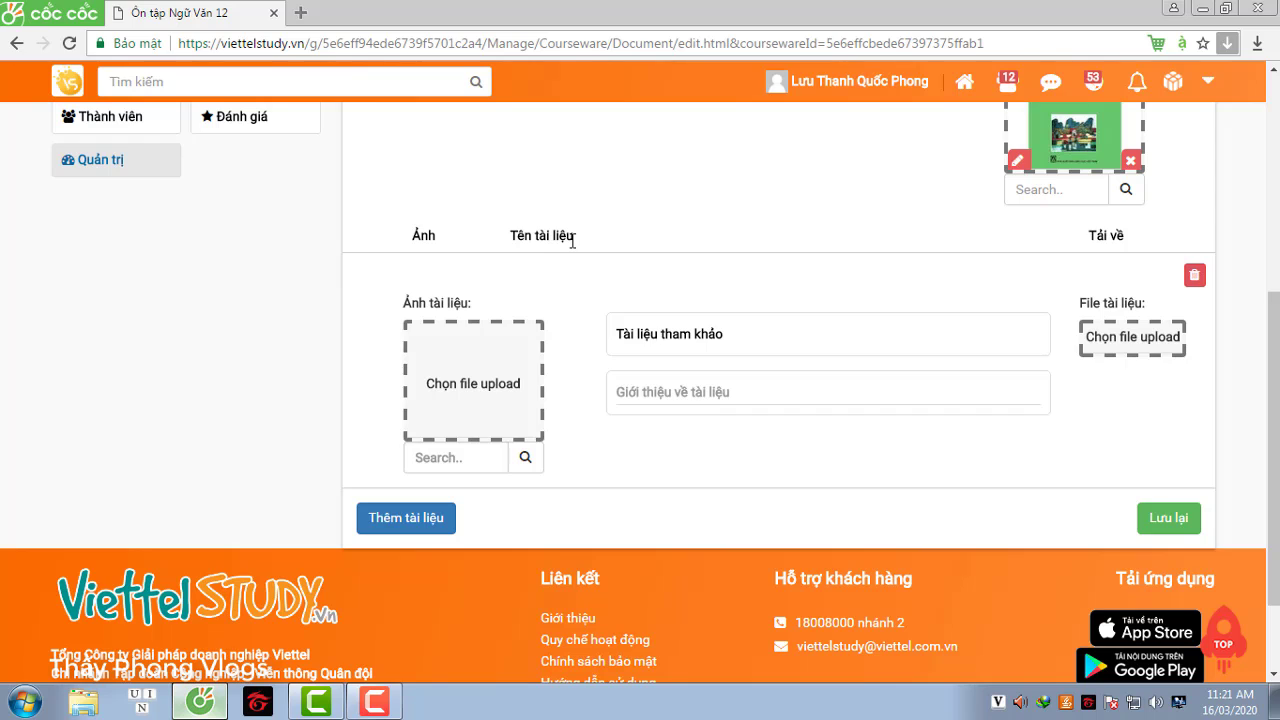
pyautogui.click(489, 393)
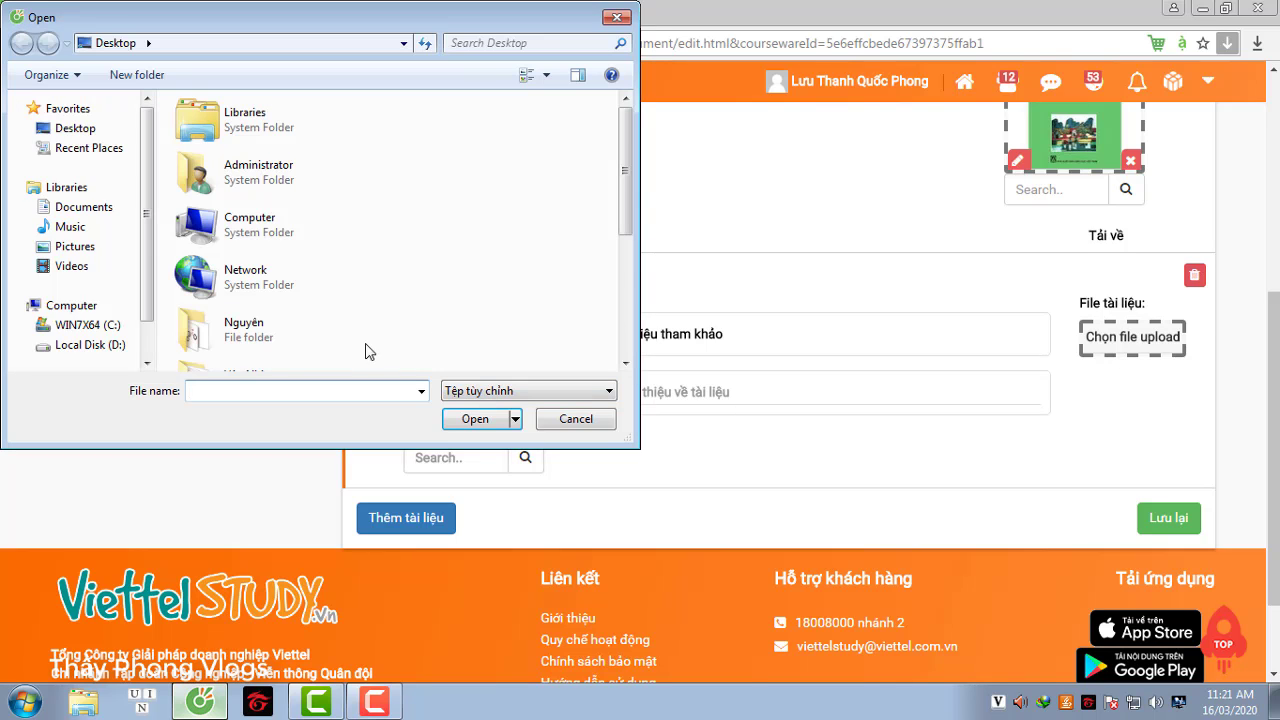
pyautogui.scroll(-5, 623, 210)
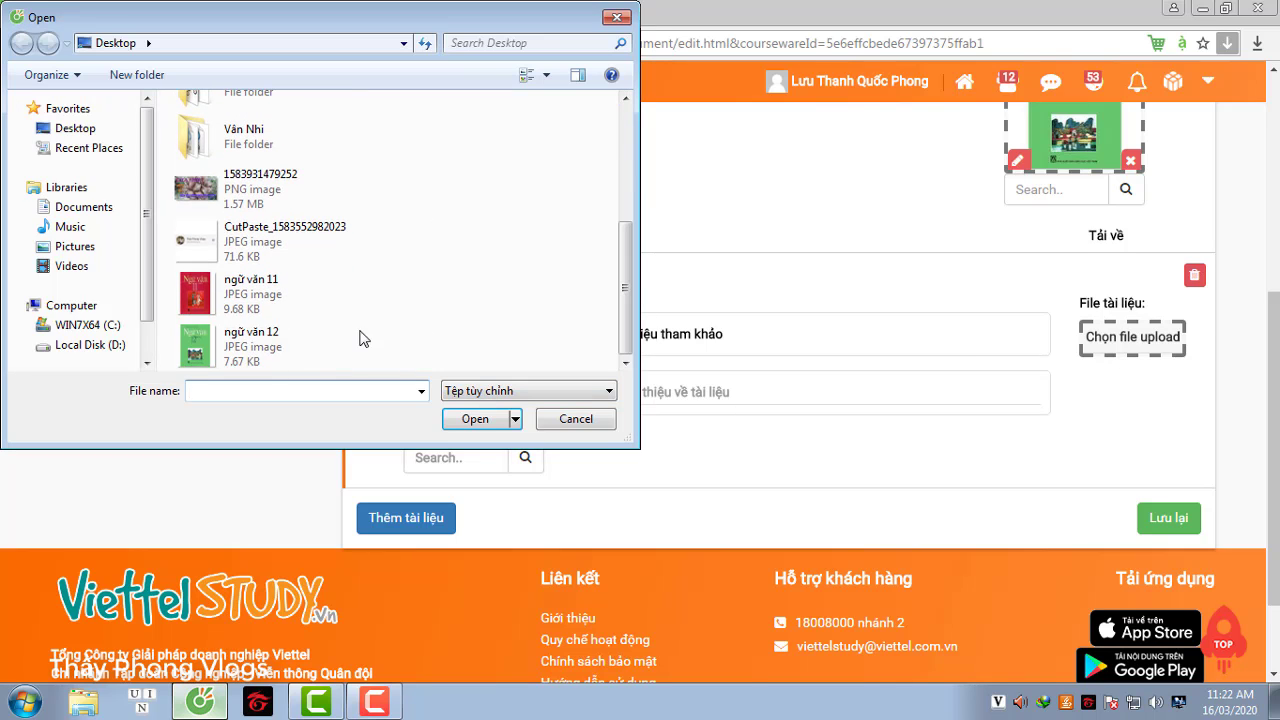
pyautogui.click(264, 348)
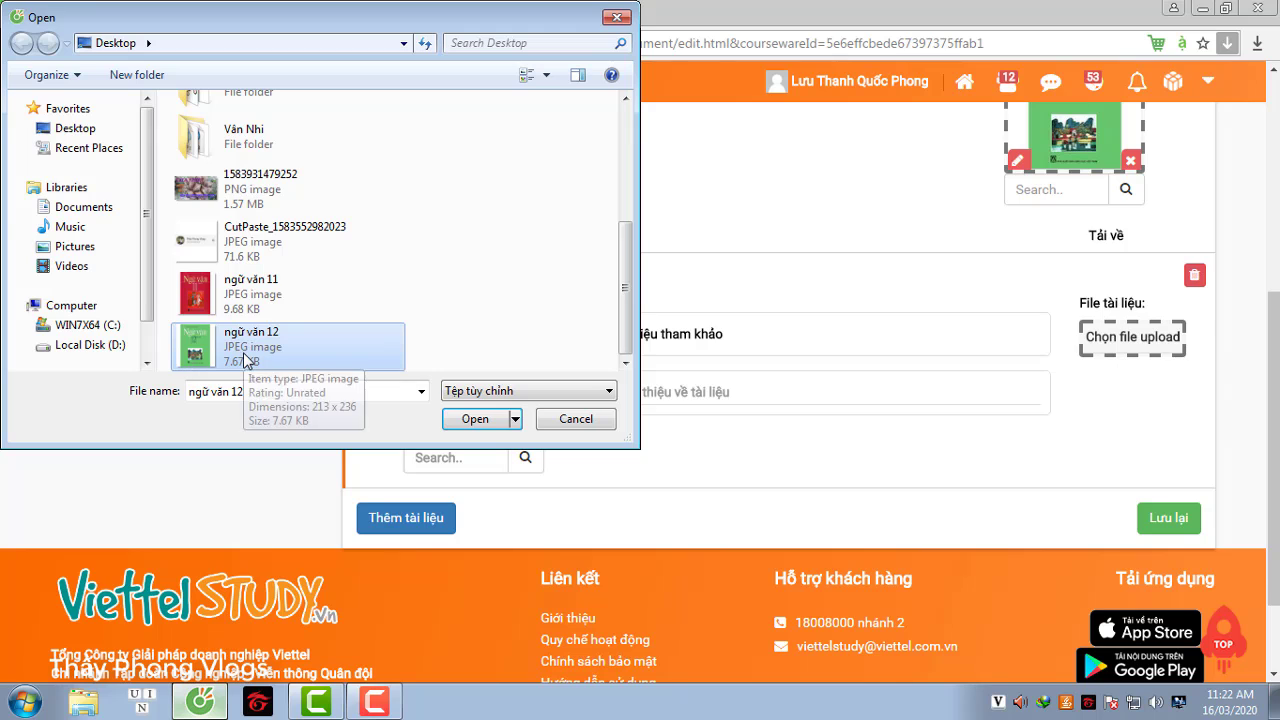
pyautogui.click(474, 421)
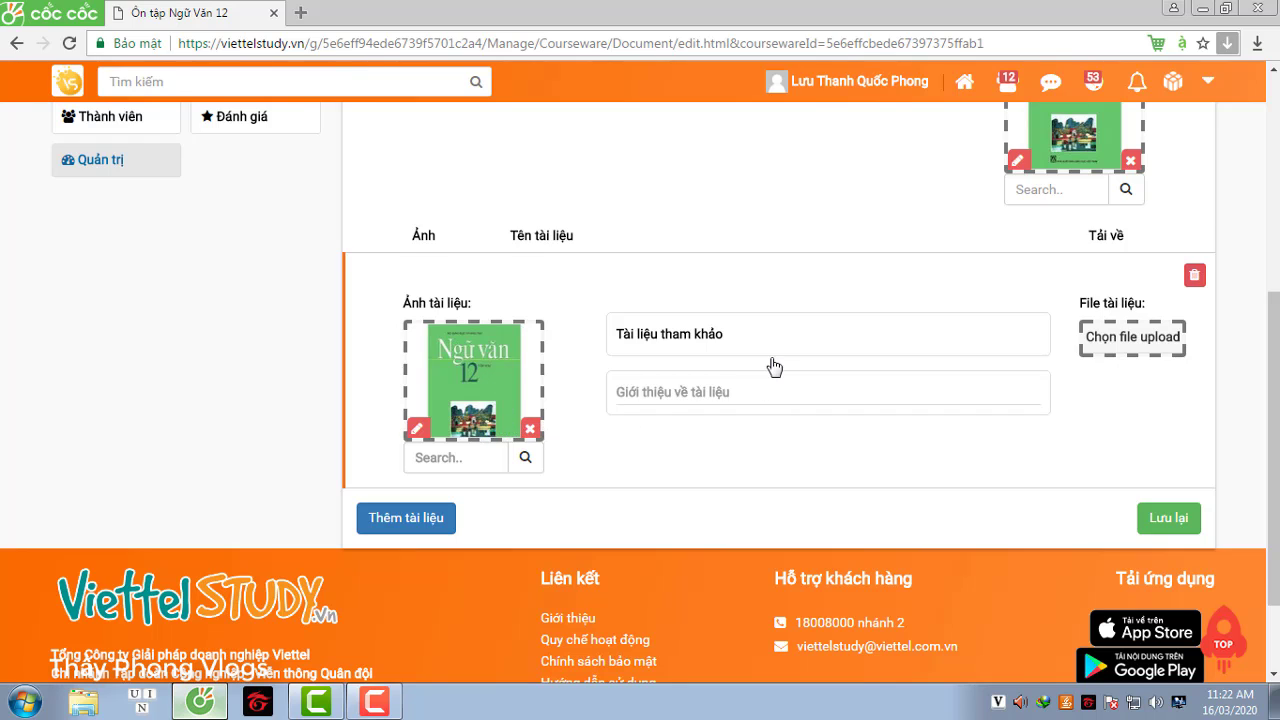
# Upload the Word file "Ôn Tập Ngữ Văn 12" from the Desktop as the document entry's file
pyautogui.click(1155, 343)
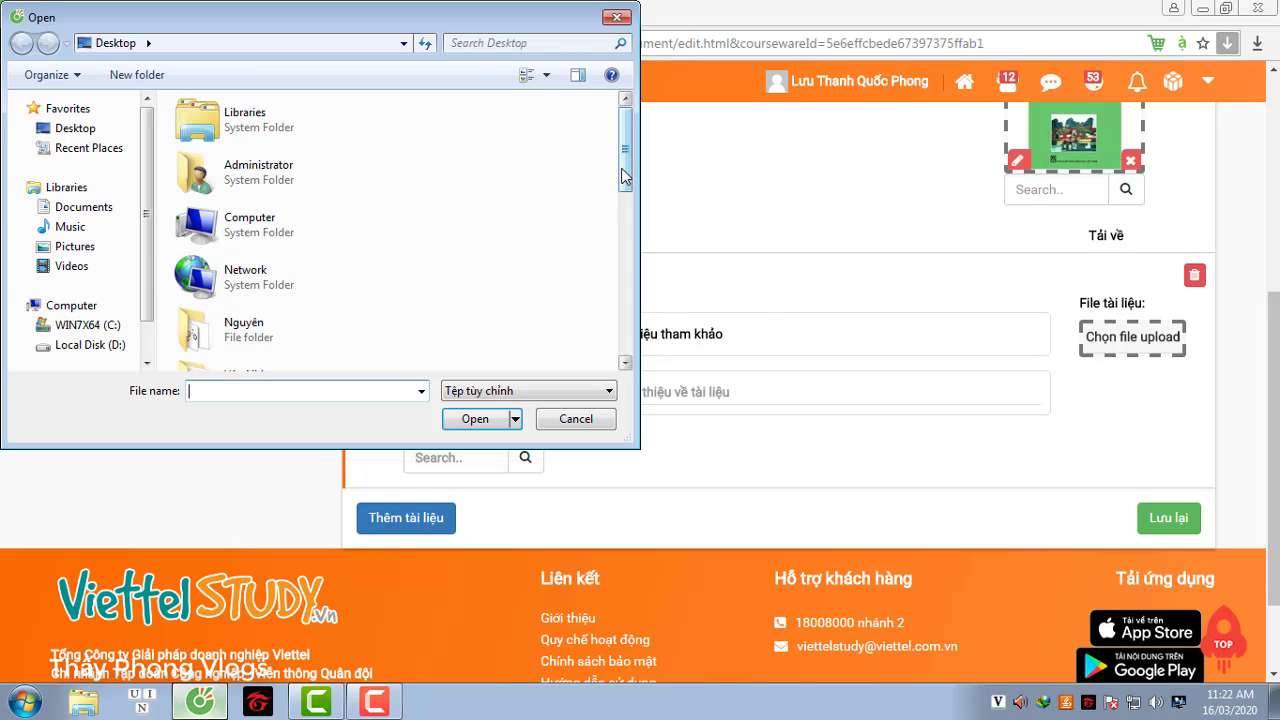
pyautogui.moveTo(624, 150); pyautogui.dragTo(620, 350)
pyautogui.scroll(2, 474, 300)
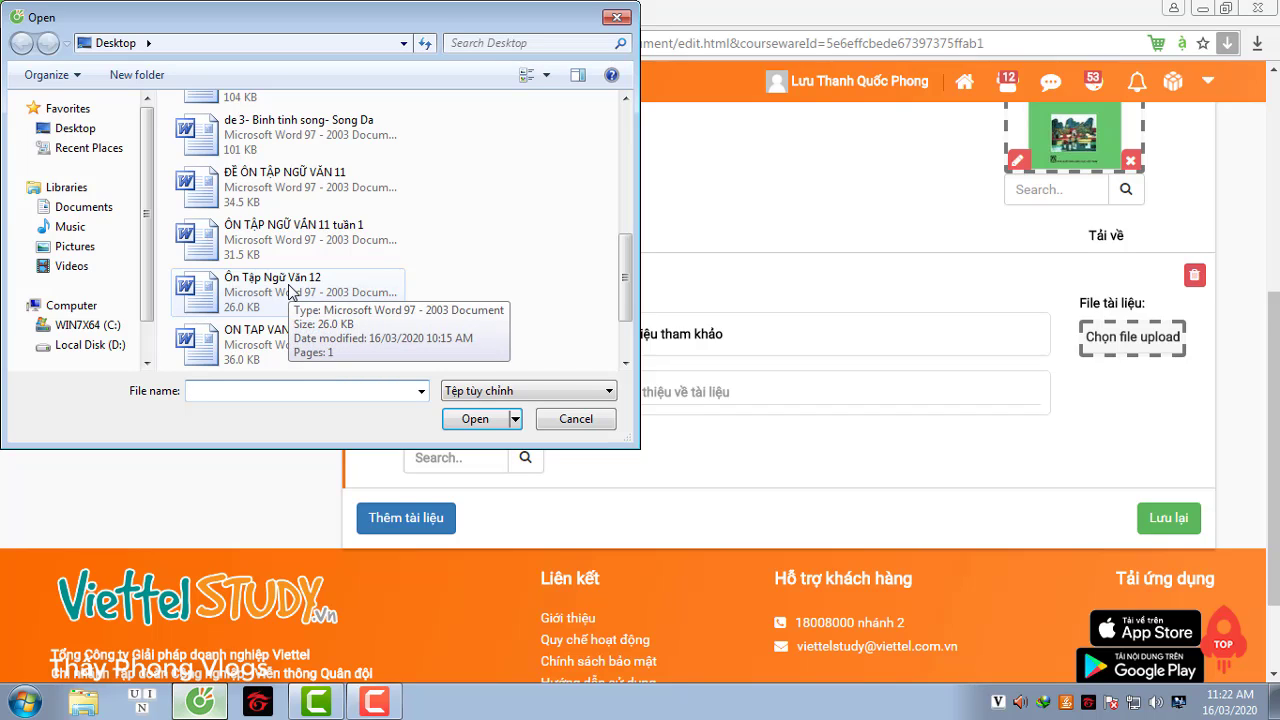
pyautogui.click(289, 291)
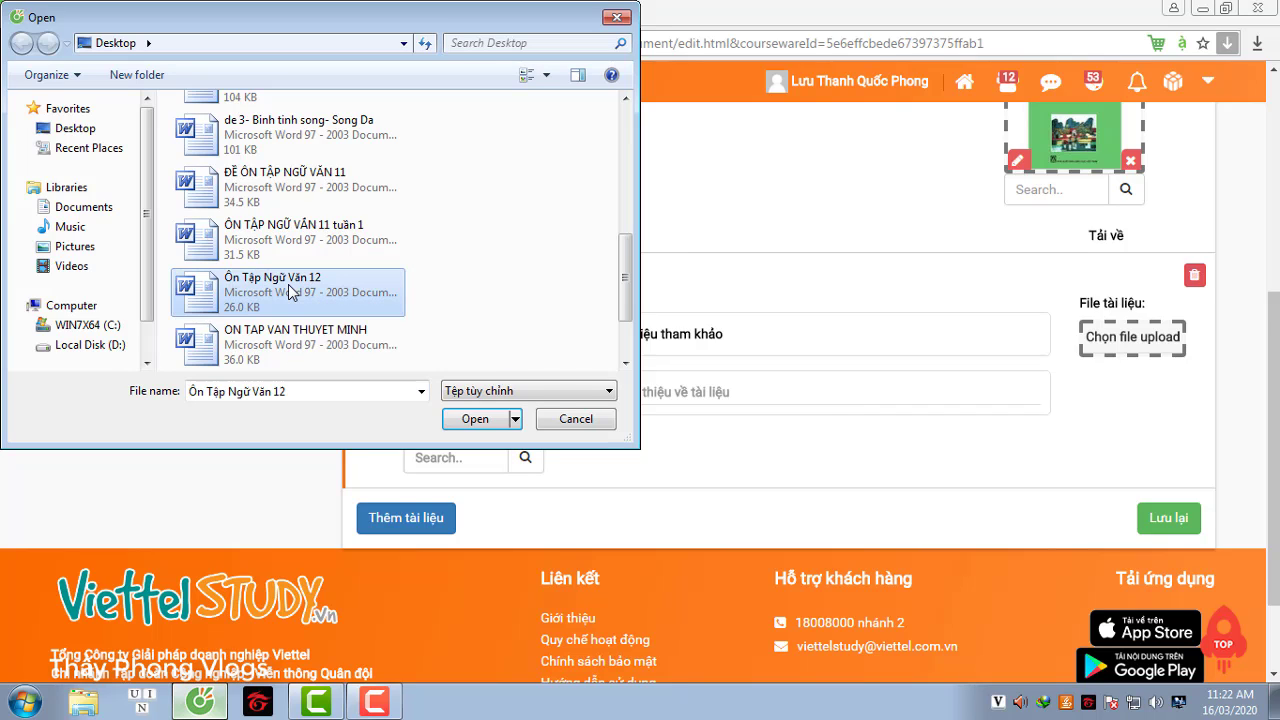
pyautogui.click(476, 420)
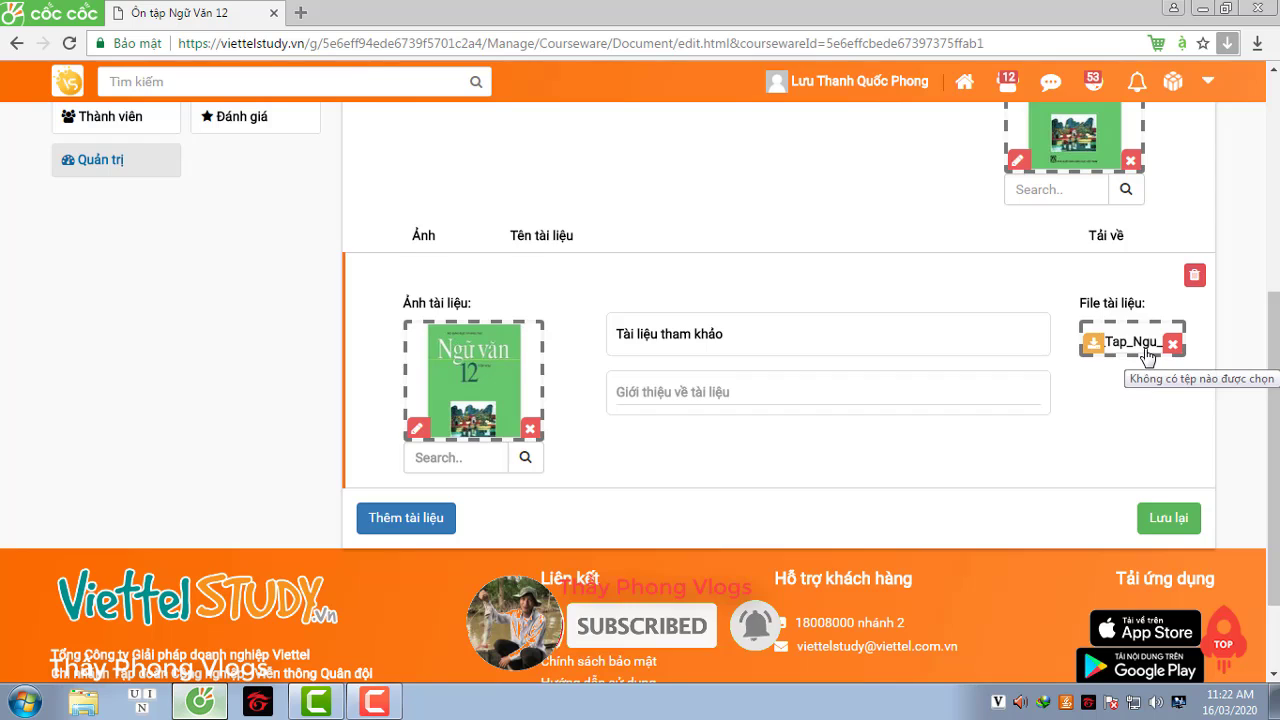
# Rename the document entry from "Tài liệu tham khảo" to "Ôn tập Ngữ Văn 12"
pyautogui.click(760, 330)
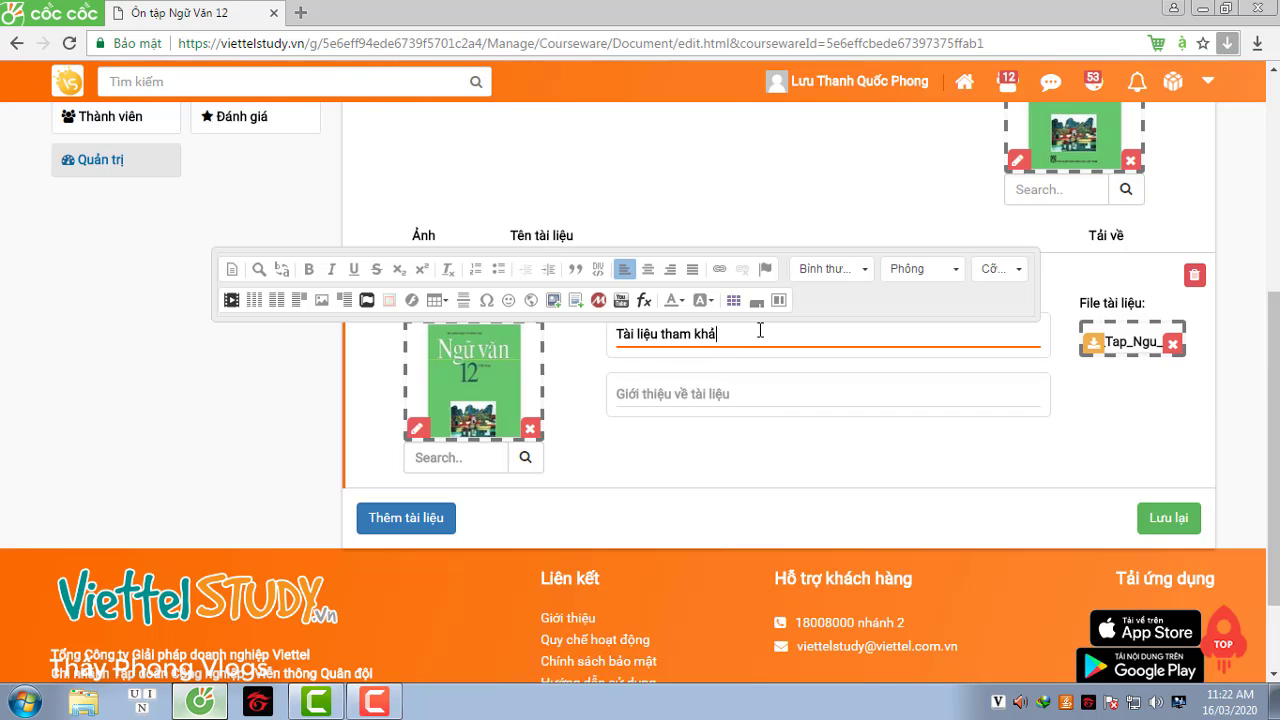
pyautogui.press('BackSpace')
pyautogui.press('BackSpace')
pyautogui.press('BackSpace')
pyautogui.press('BackSpace')
pyautogui.press('BackSpace')
pyautogui.press('BackSpace')
pyautogui.press('BackSpace')
pyautogui.press('BackSpace')
pyautogui.press('BackSpace')
pyautogui.press('BackSpace')
pyautogui.press('BackSpace')
pyautogui.press('BackSpace')
pyautogui.press('BackSpace')
pyautogui.press('BackSpace')
pyautogui.press('BackSpace')
pyautogui.press('BackSpace')
pyautogui.press('BackSpace')
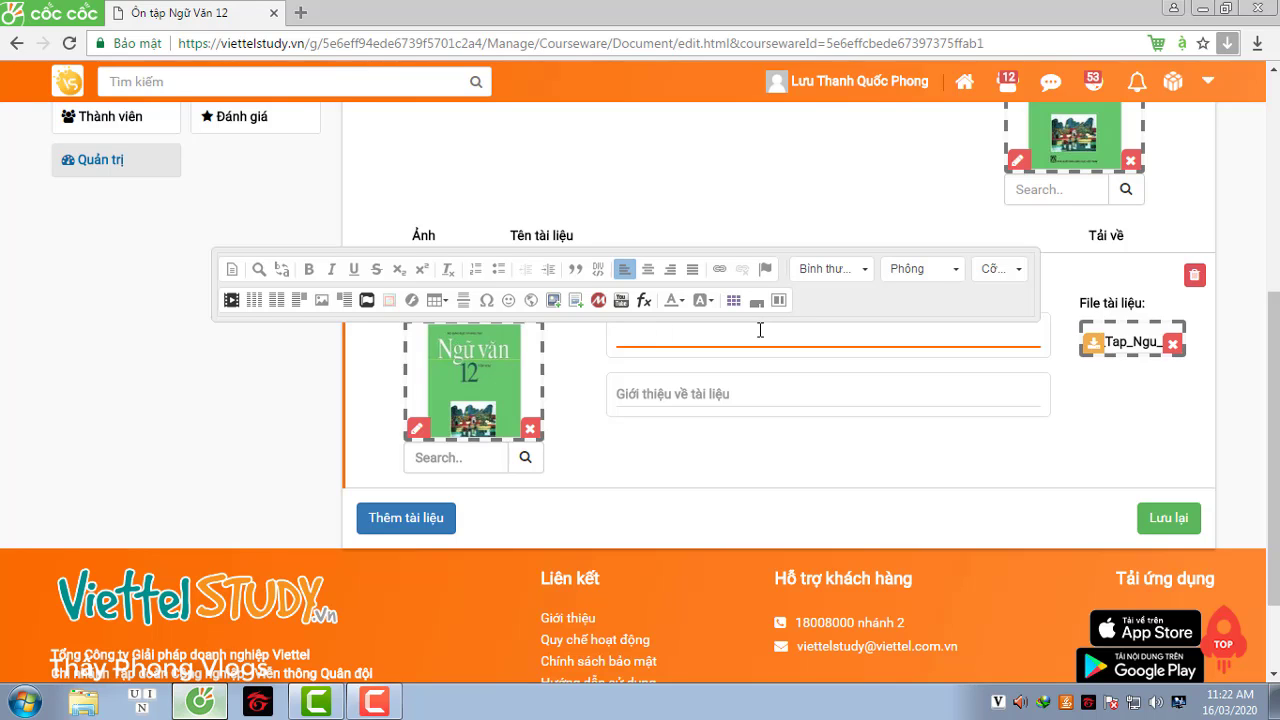
pyautogui.write('oo')
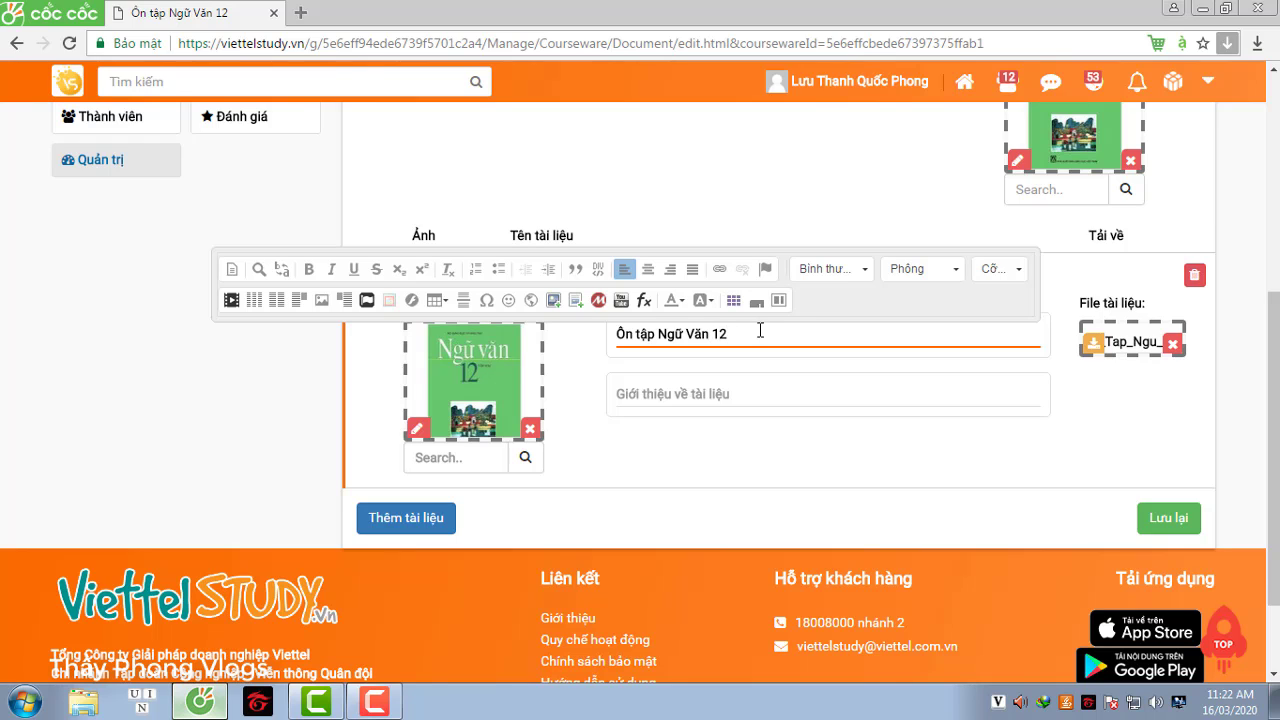
# Copy the document entry's name "Ôn tập Ngữ Văn 12" into its introduction
pyautogui.hotkey('ctrl', 'a')
pyautogui.hotkey('ctrl', 'c')
pyautogui.hotkey('ctrl', 'd')
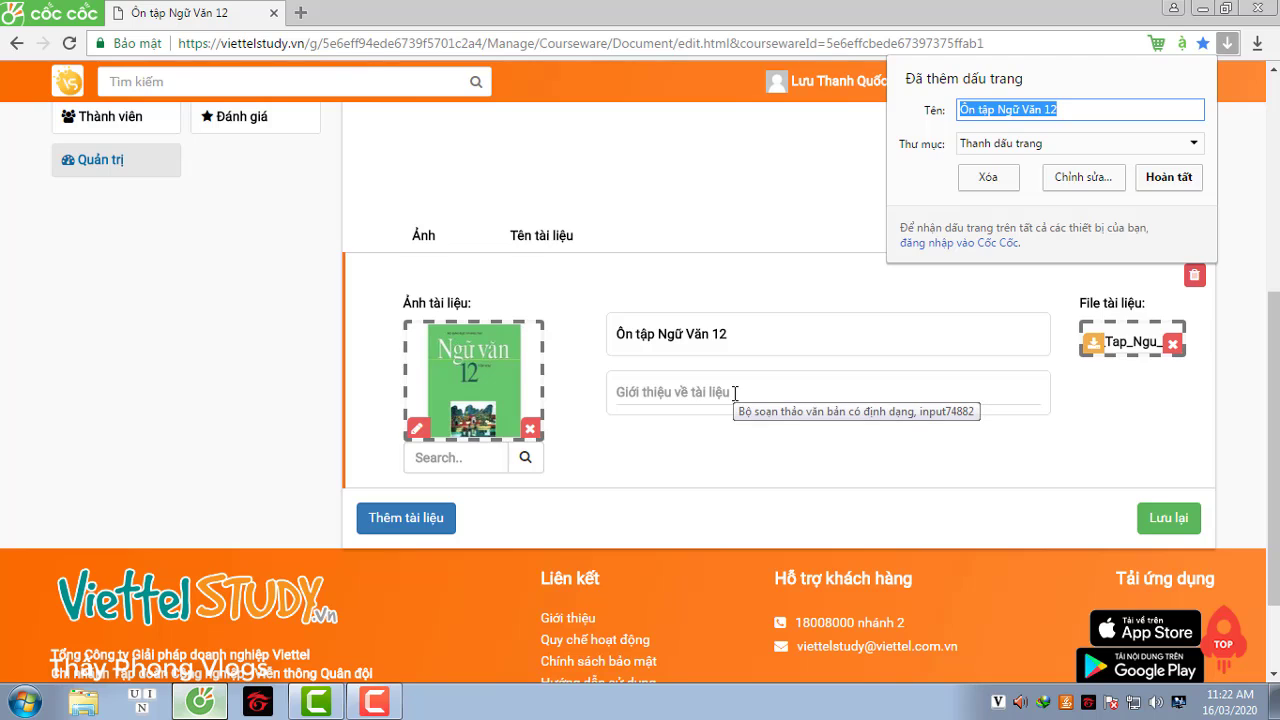
pyautogui.press('Escape')
pyautogui.click(734, 393)
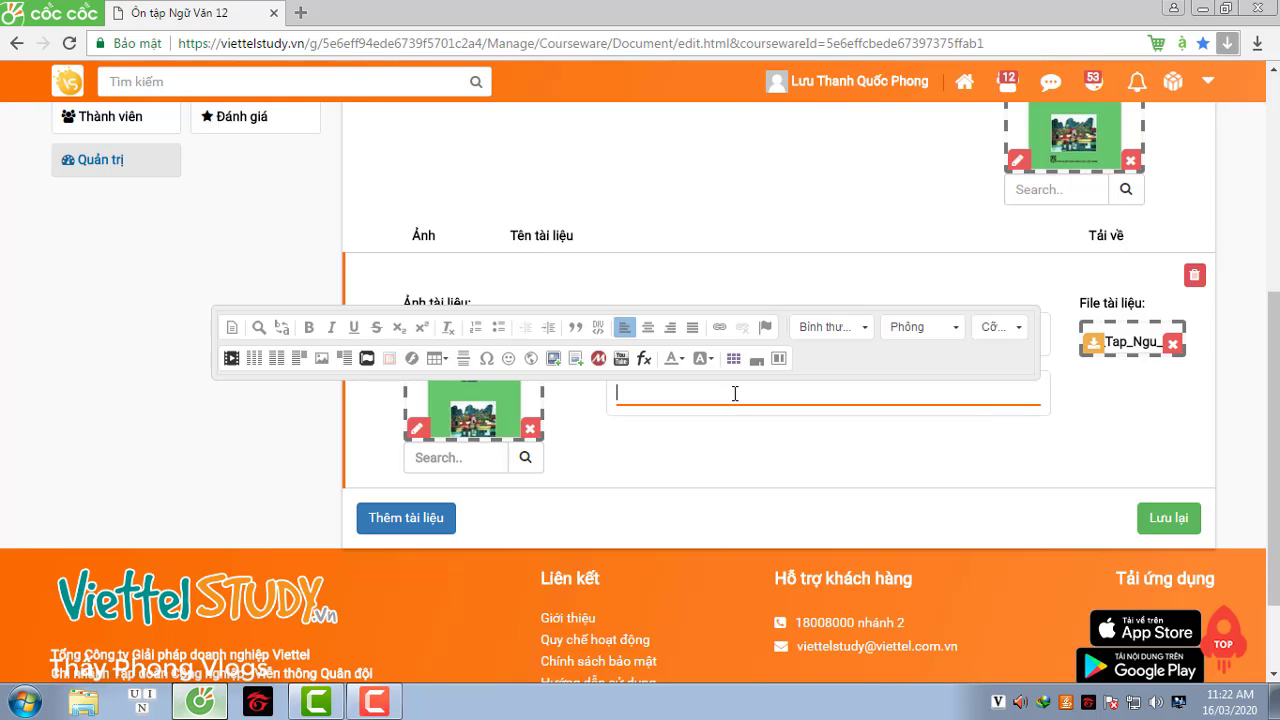
pyautogui.hotkey('ctrl', 'v')
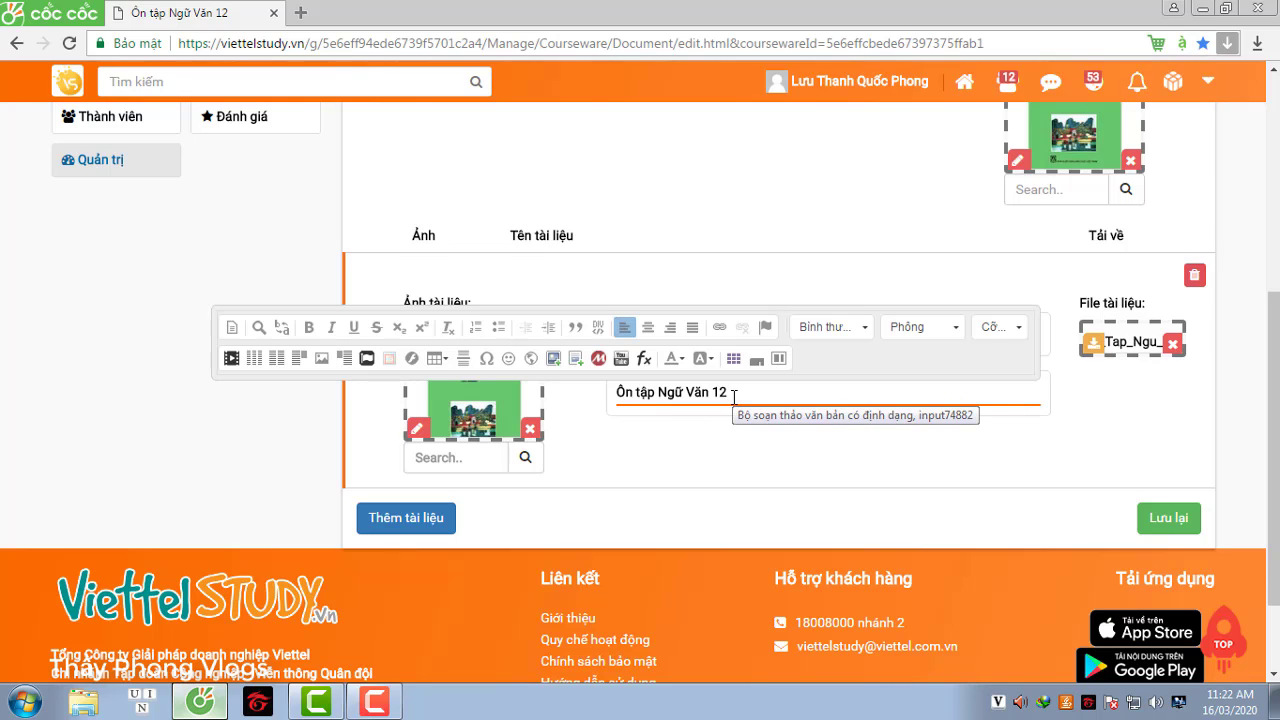
pyautogui.click(855, 459)
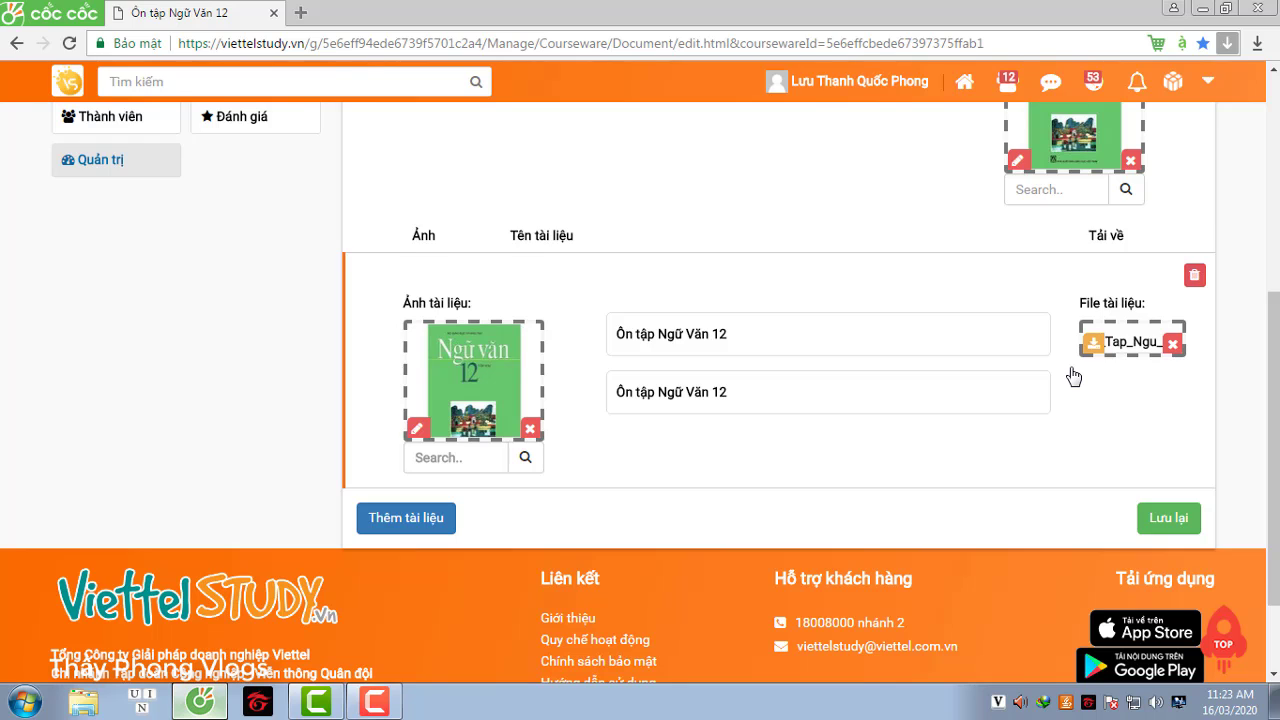
# Add a second, empty document entry to the material and delete it again
pyautogui.click(432, 519)
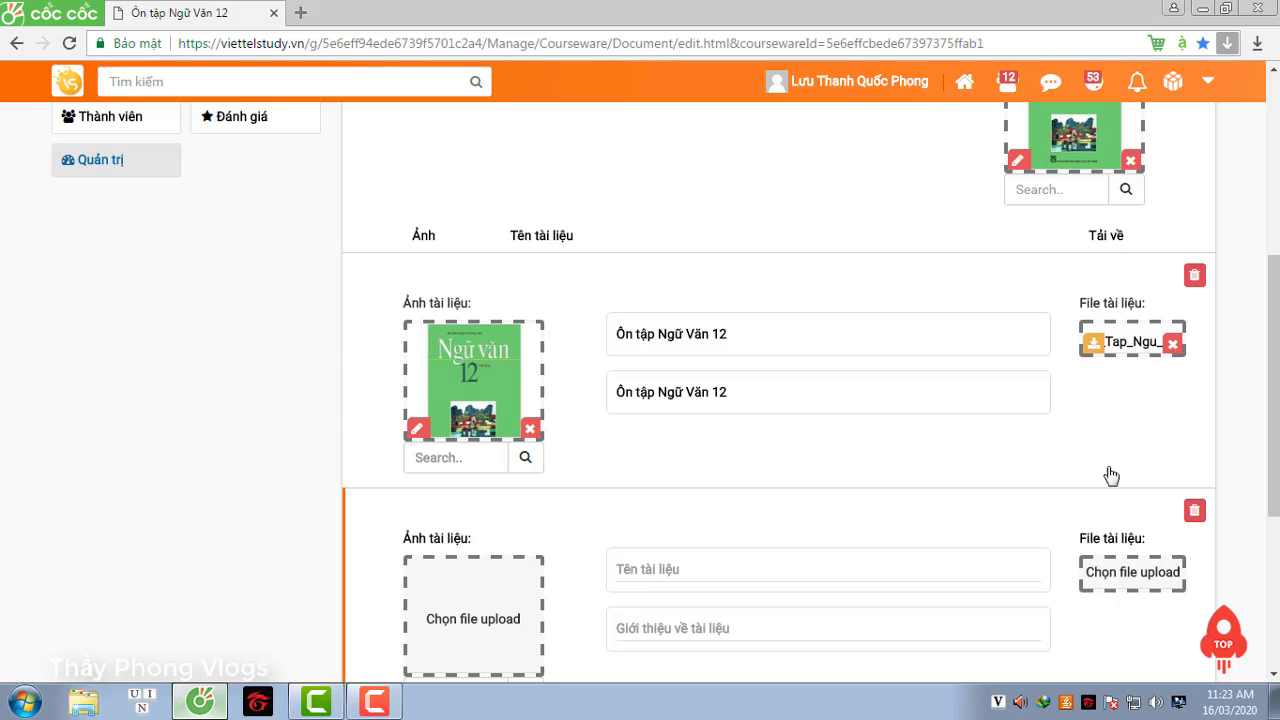
pyautogui.moveTo(1277, 431); pyautogui.dragTo(1277, 511)
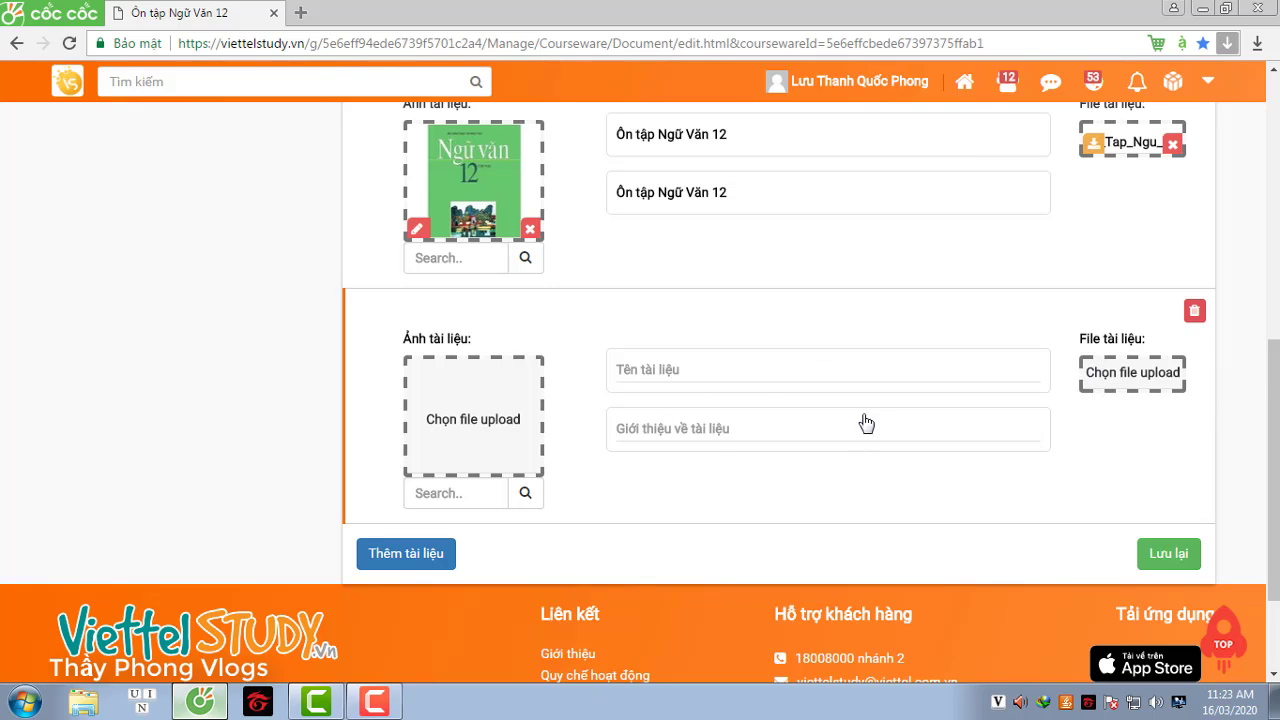
pyautogui.click(1193, 312)
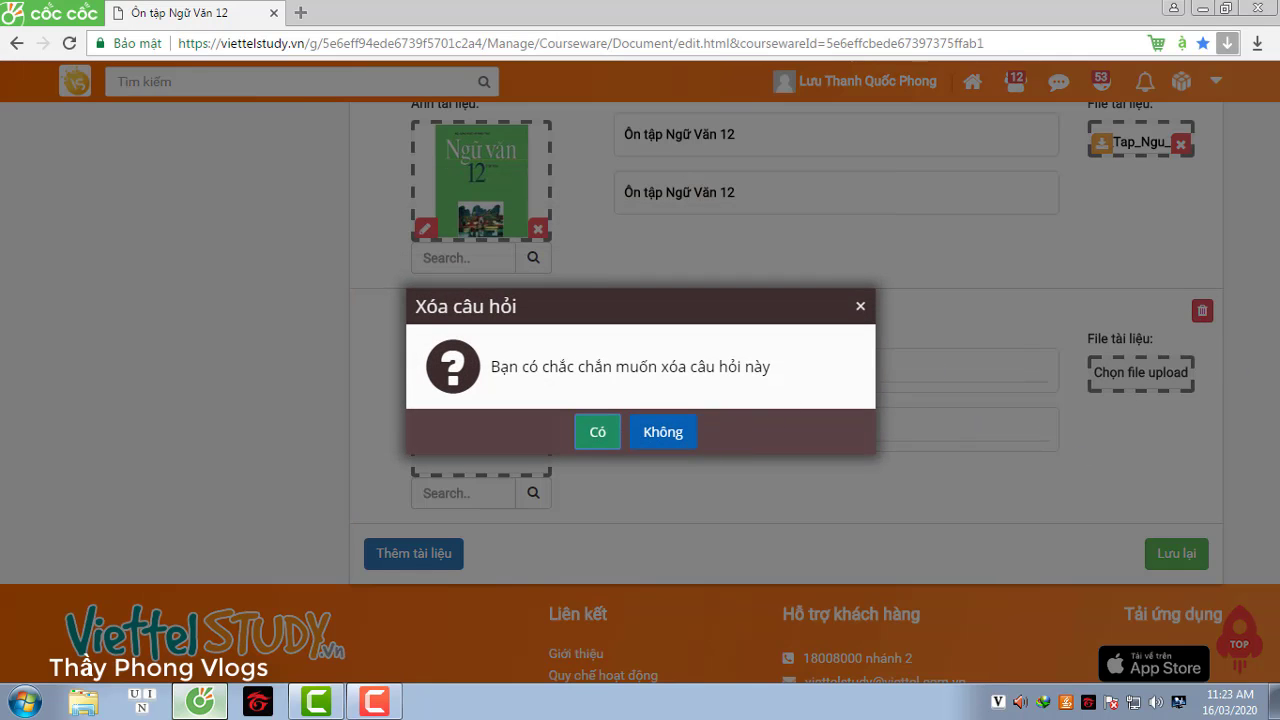
pyautogui.click(602, 433)
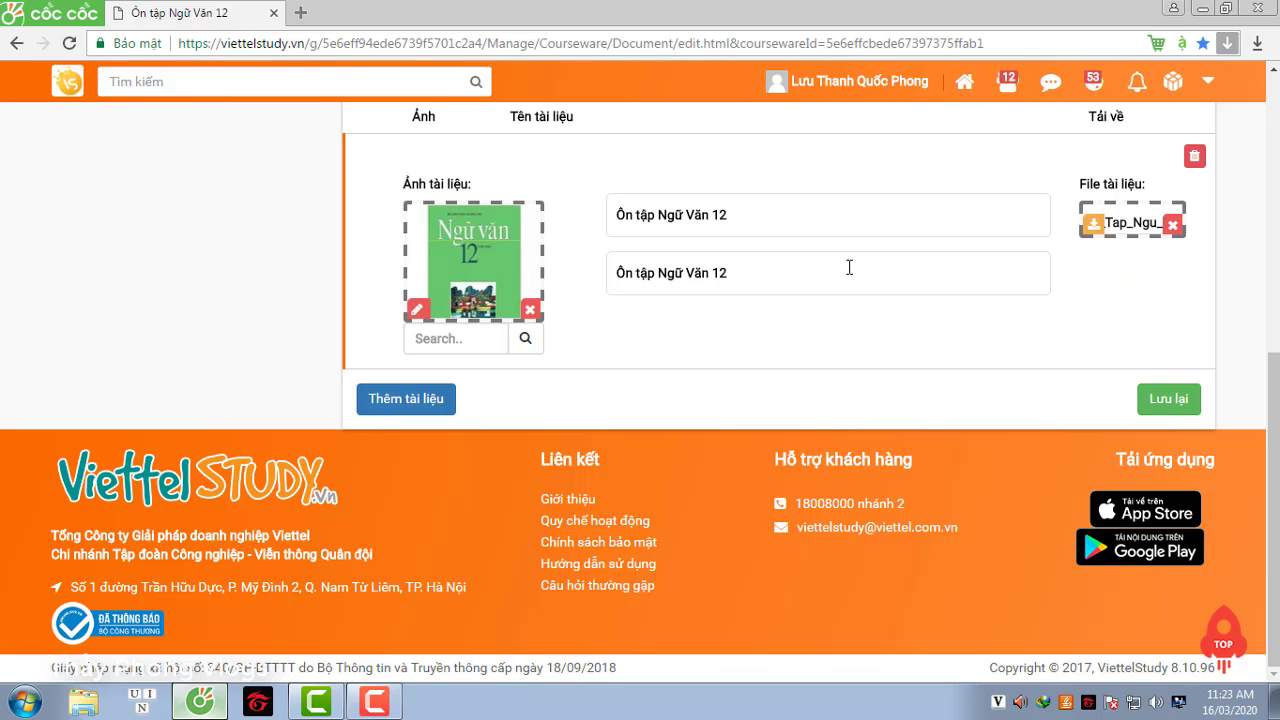
# Upload the "ngữ văn 12" image from the Desktop as the material's main picture again
pyautogui.moveTo(1266, 367); pyautogui.dragTo(1257, 176)
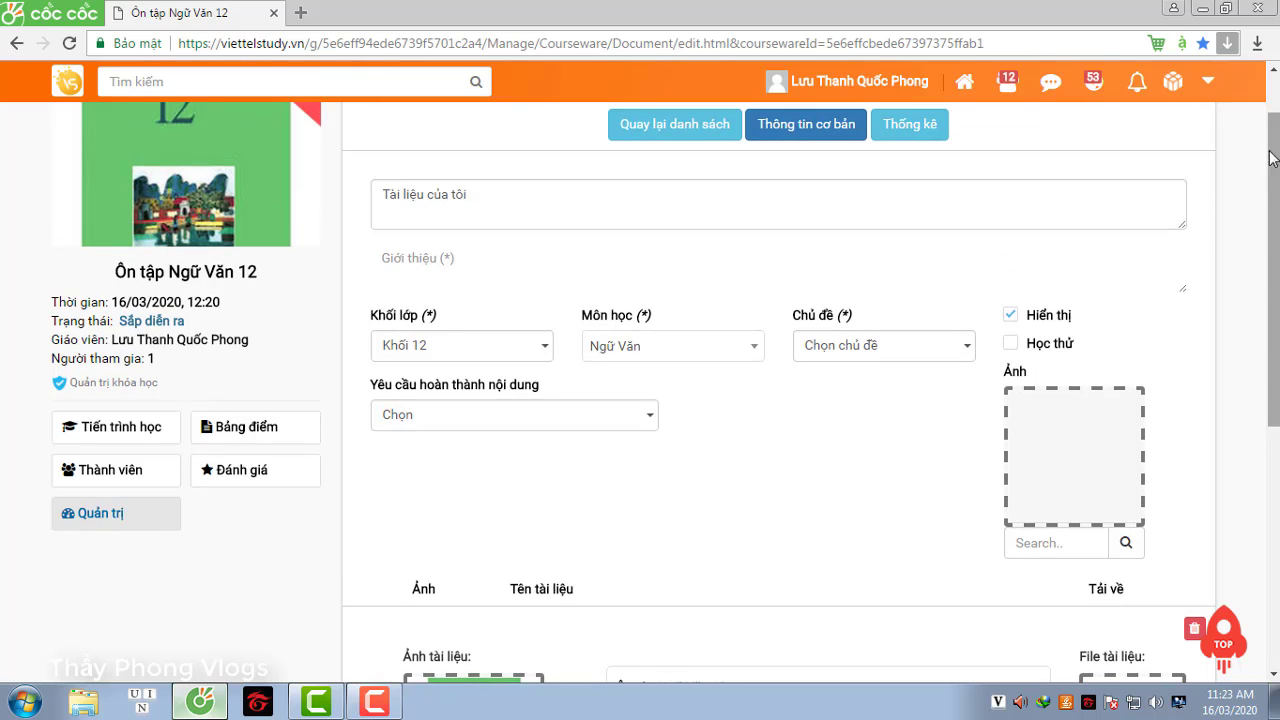
pyautogui.click(1067, 468)
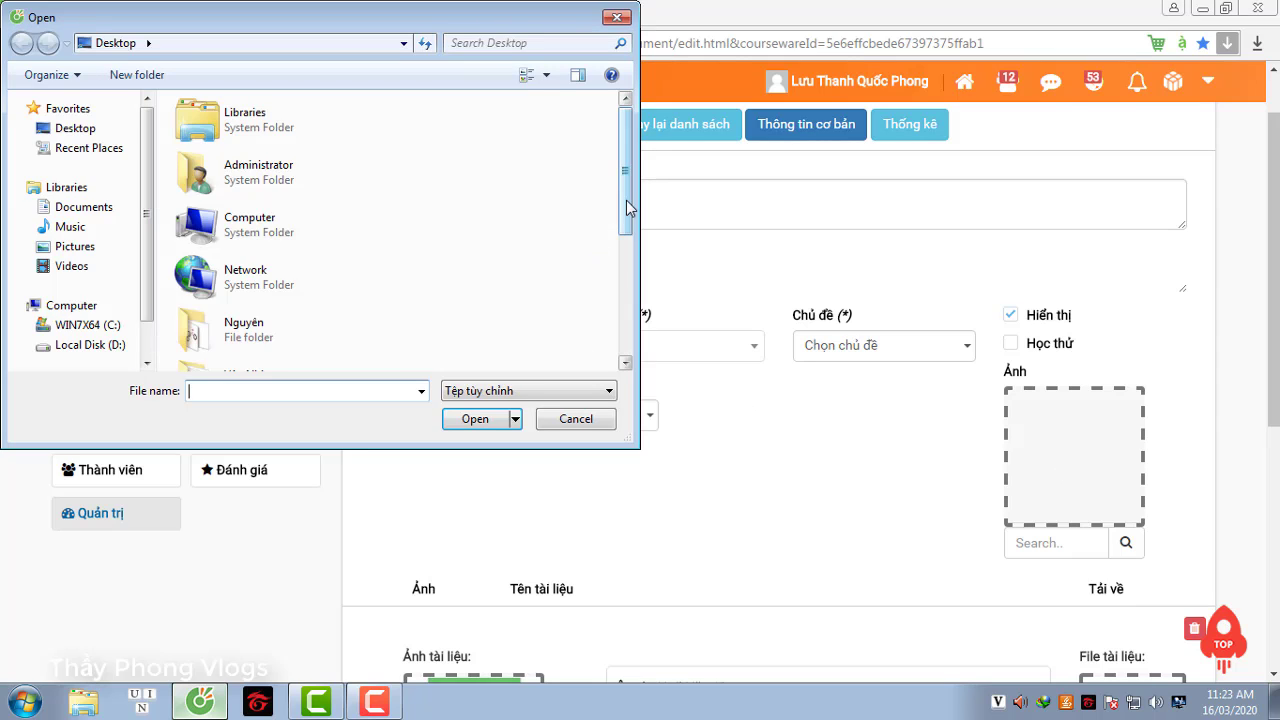
pyautogui.moveTo(628, 207); pyautogui.dragTo(628, 322)
pyautogui.click(277, 346)
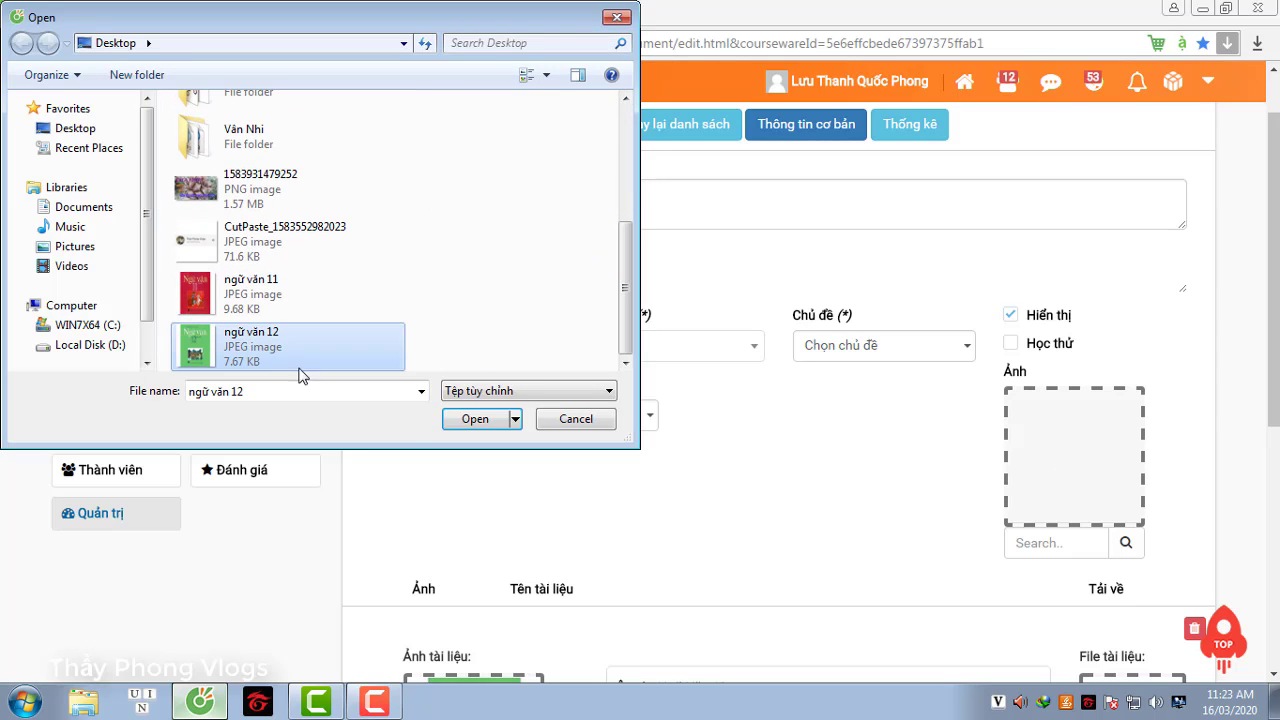
pyautogui.click(467, 420)
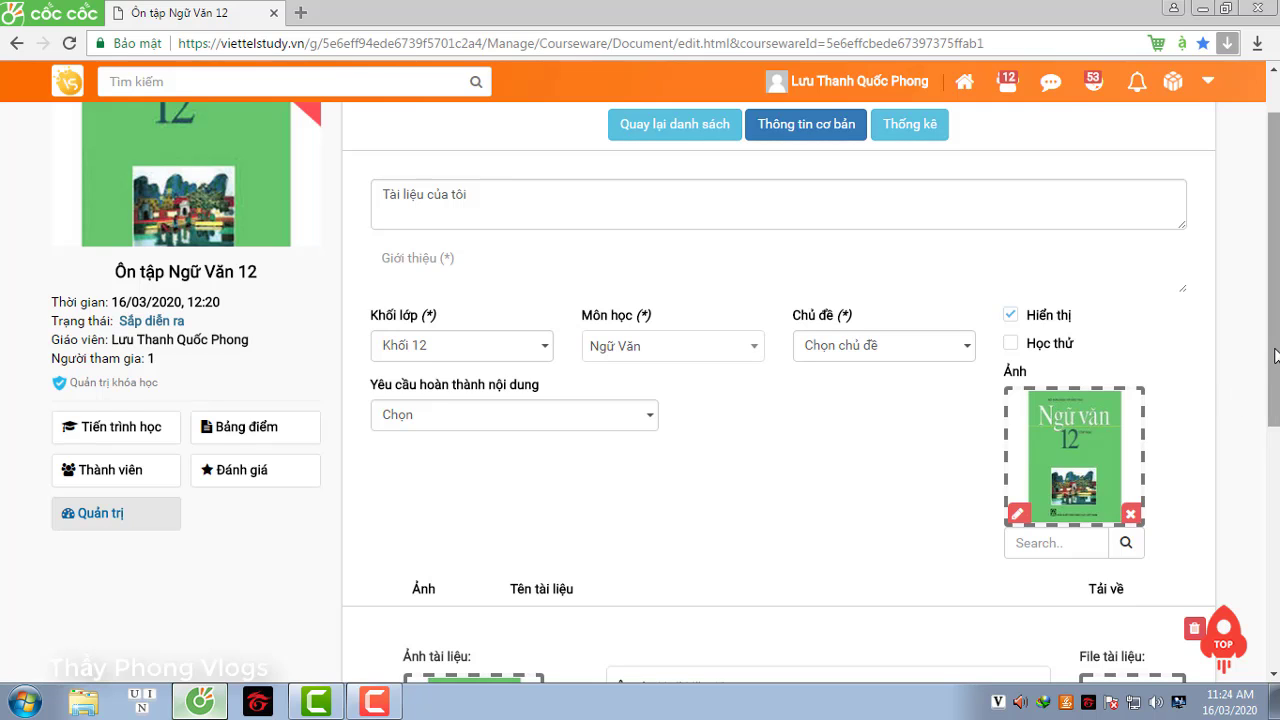
# Replace the material's title "Tài liệu của tôi" with the copied text "Ôn tập Ngữ Văn 12"
pyautogui.scroll(2, 1276, 355)
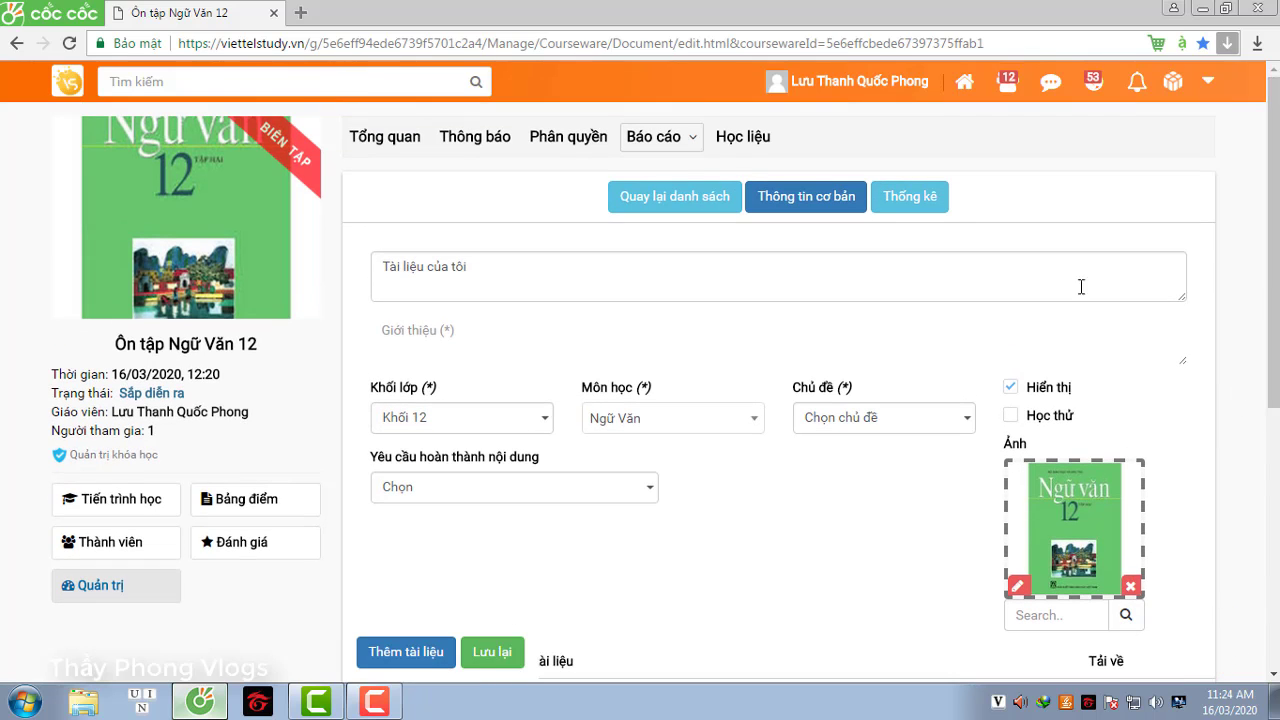
pyautogui.click(488, 267)
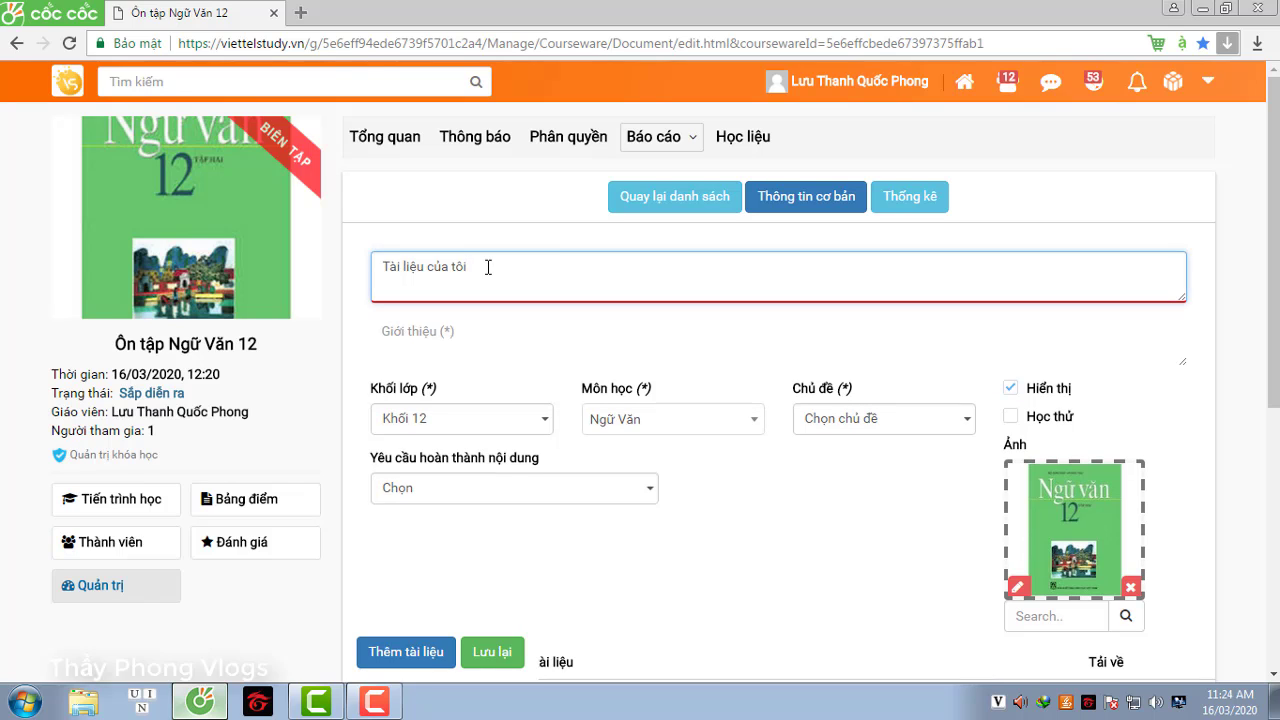
pyautogui.moveTo(488, 267); pyautogui.dragTo(321, 267)
pyautogui.hotkey('ctrl', 'v')
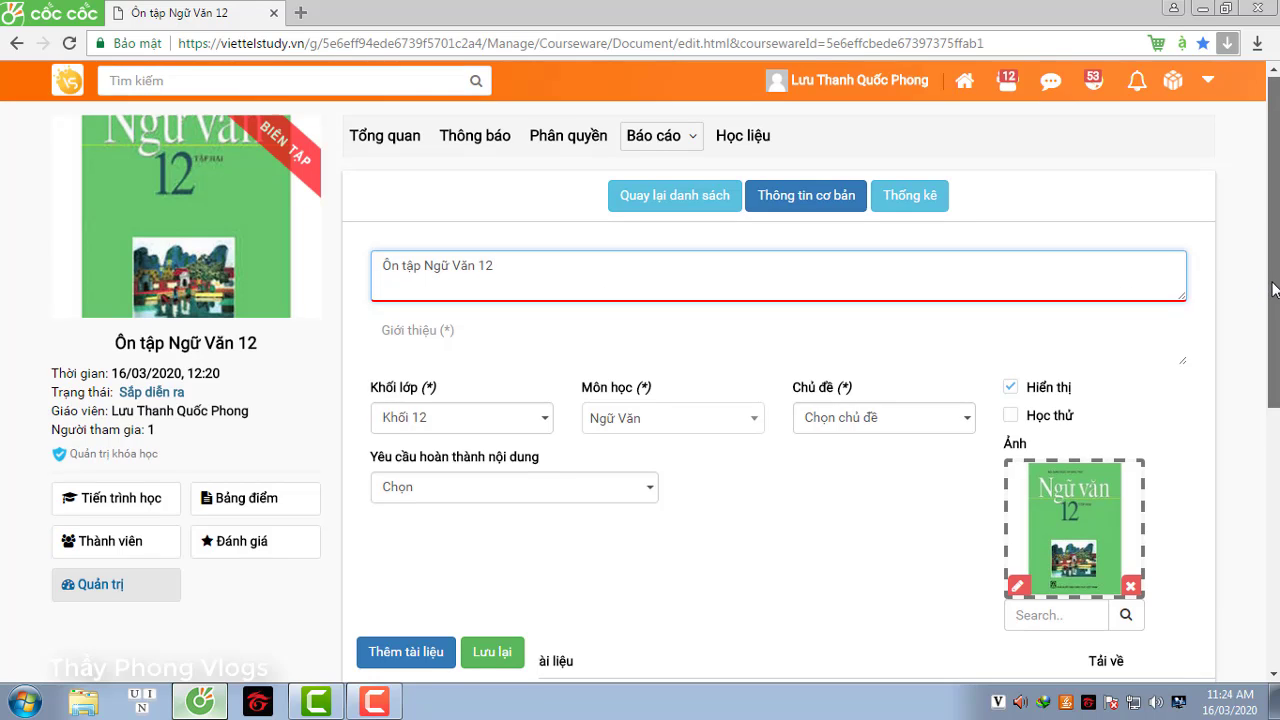
# Try to save the material with its introduction and topic still empty
pyautogui.scroll(-5, 1273, 288)
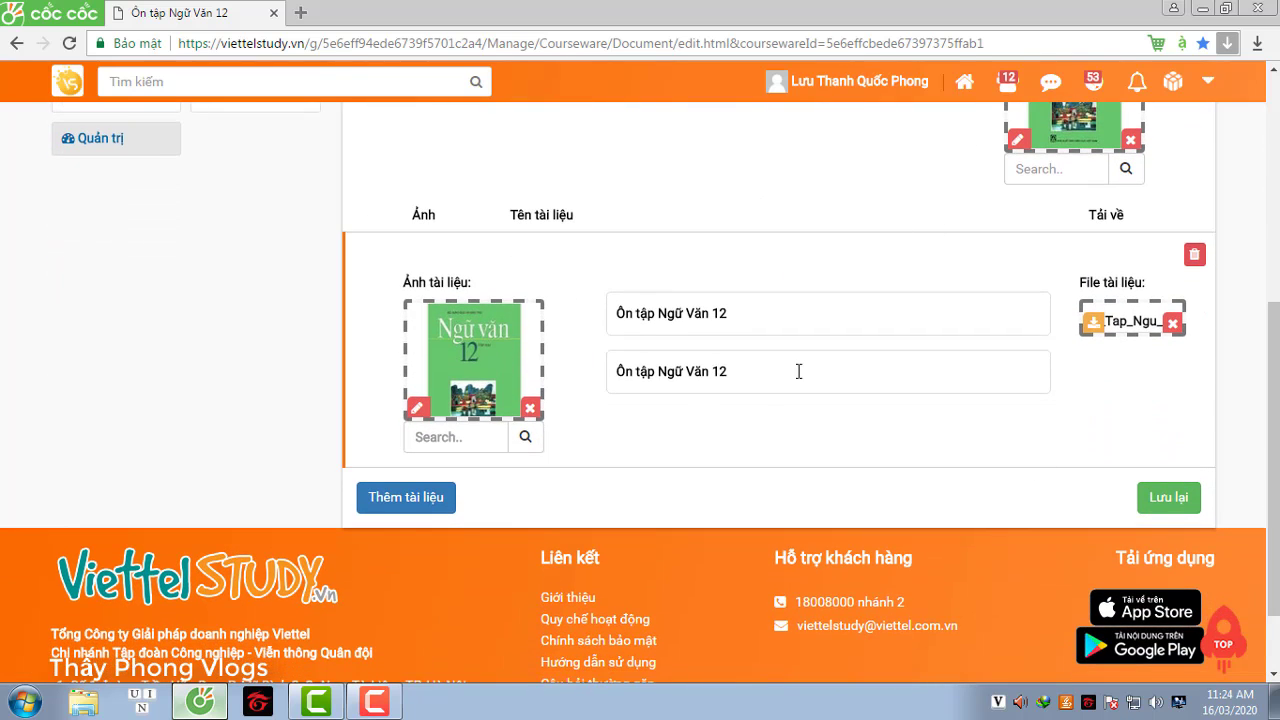
pyautogui.click(1168, 500)
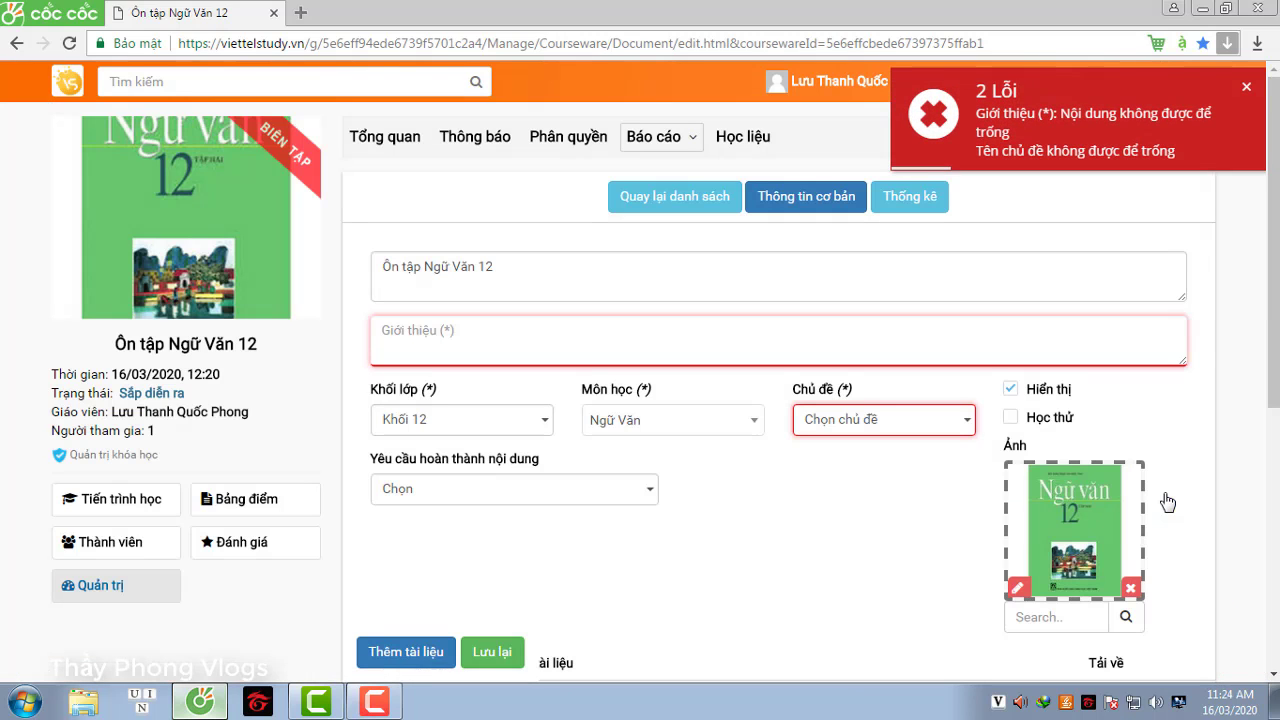
pyautogui.click(1030, 105)
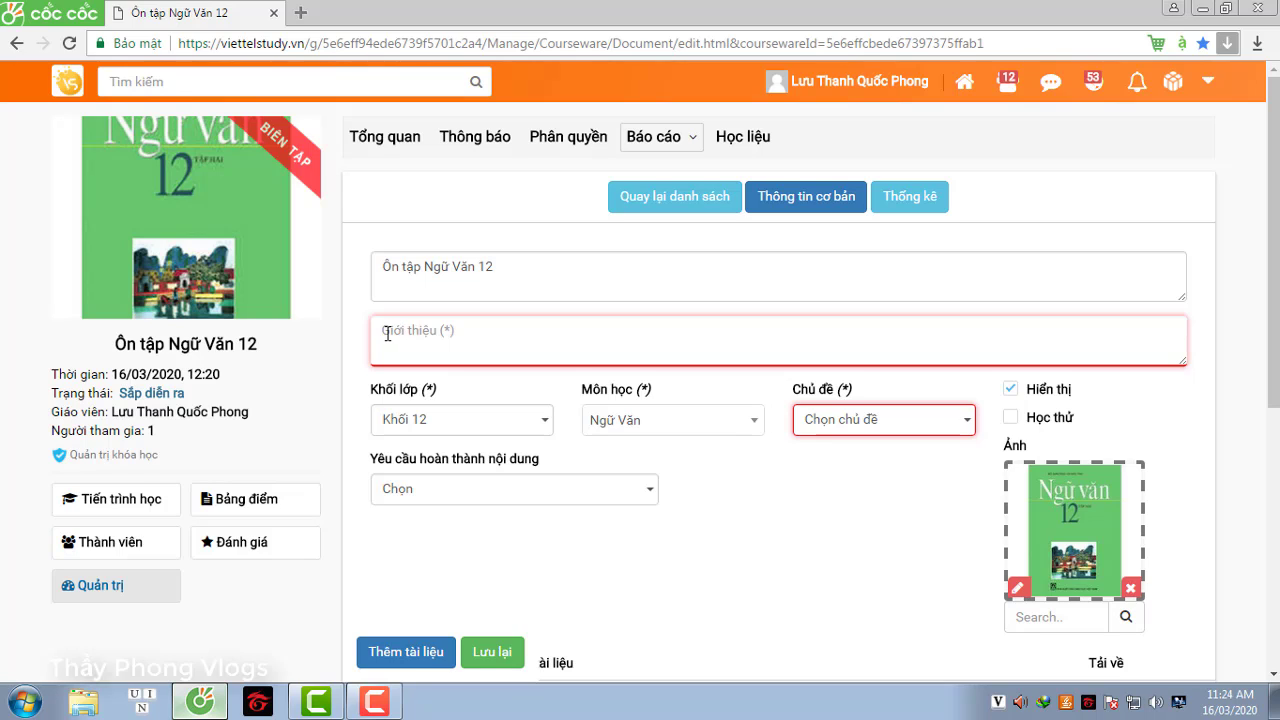
# Enter "Ôn tập Ngữ Văn 12" as the material's introduction and set its topic to VĂN HỌC
pyautogui.hotkey('ctrl', 'v')
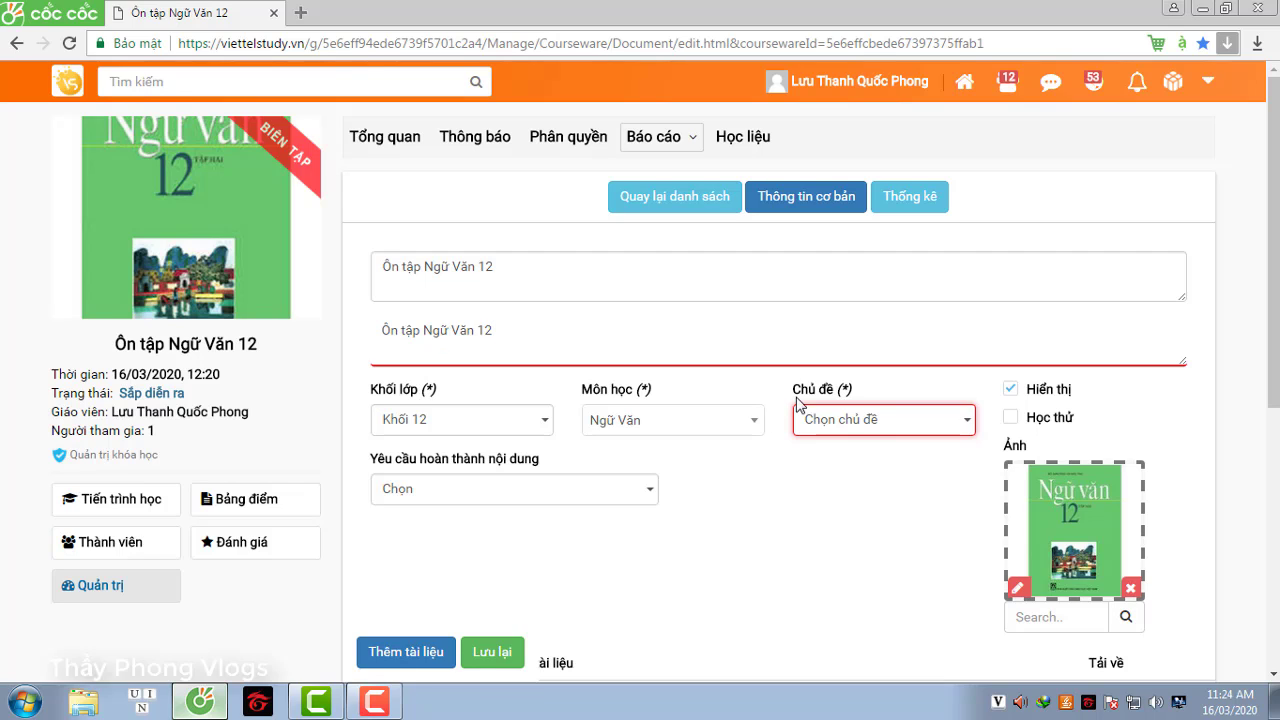
pyautogui.click(838, 422)
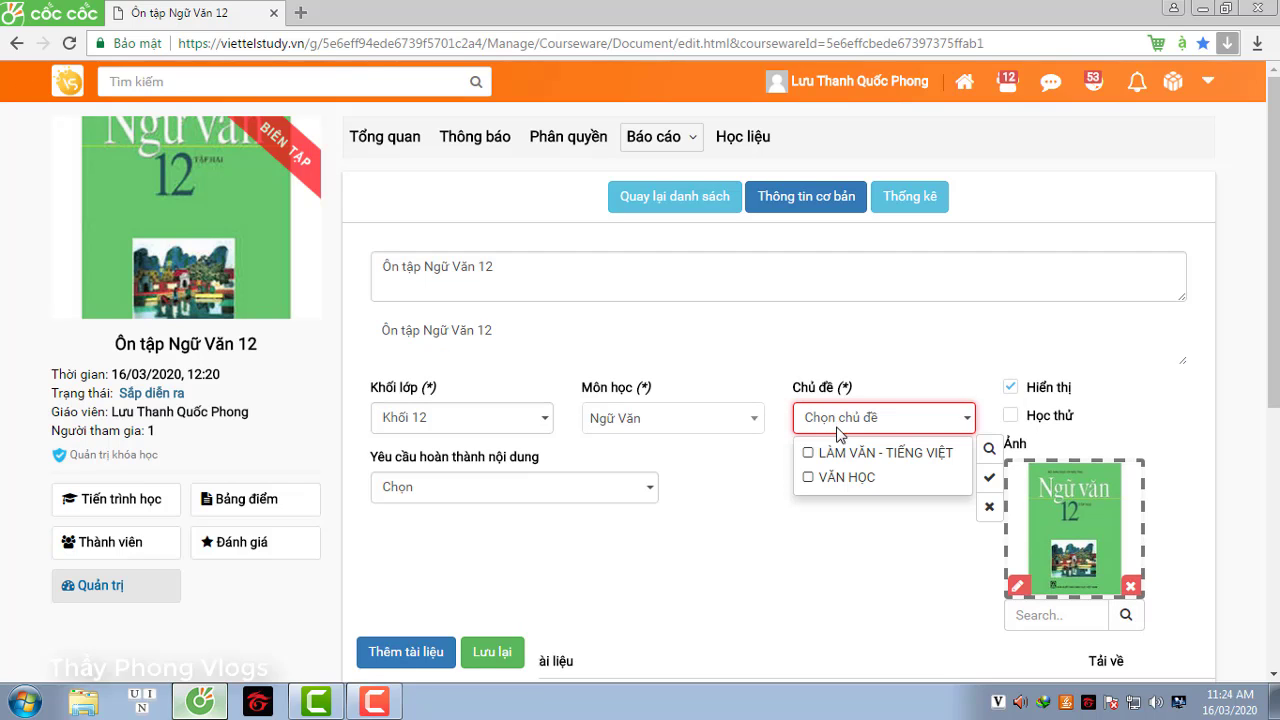
pyautogui.click(808, 478)
pyautogui.click(762, 550)
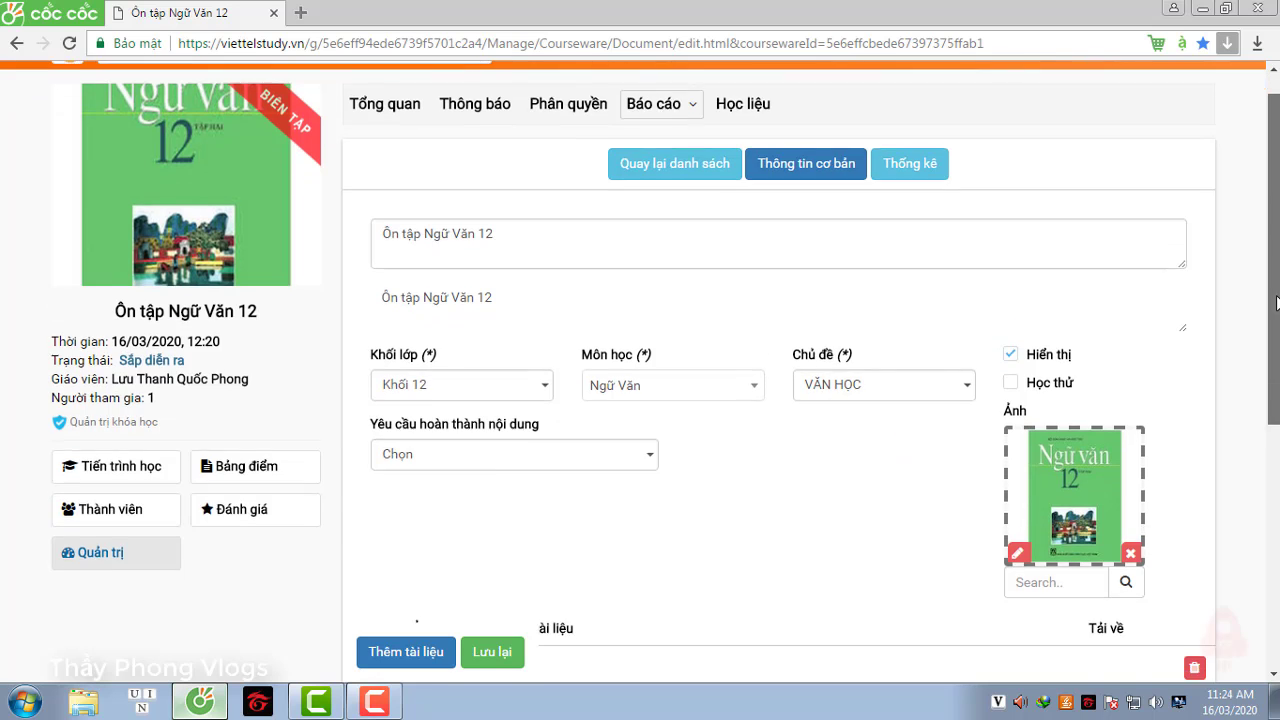
# Save the material and go to the introduction page of the course "Ôn tập Ngữ Văn 12"
pyautogui.scroll(-4, 1181, 538)
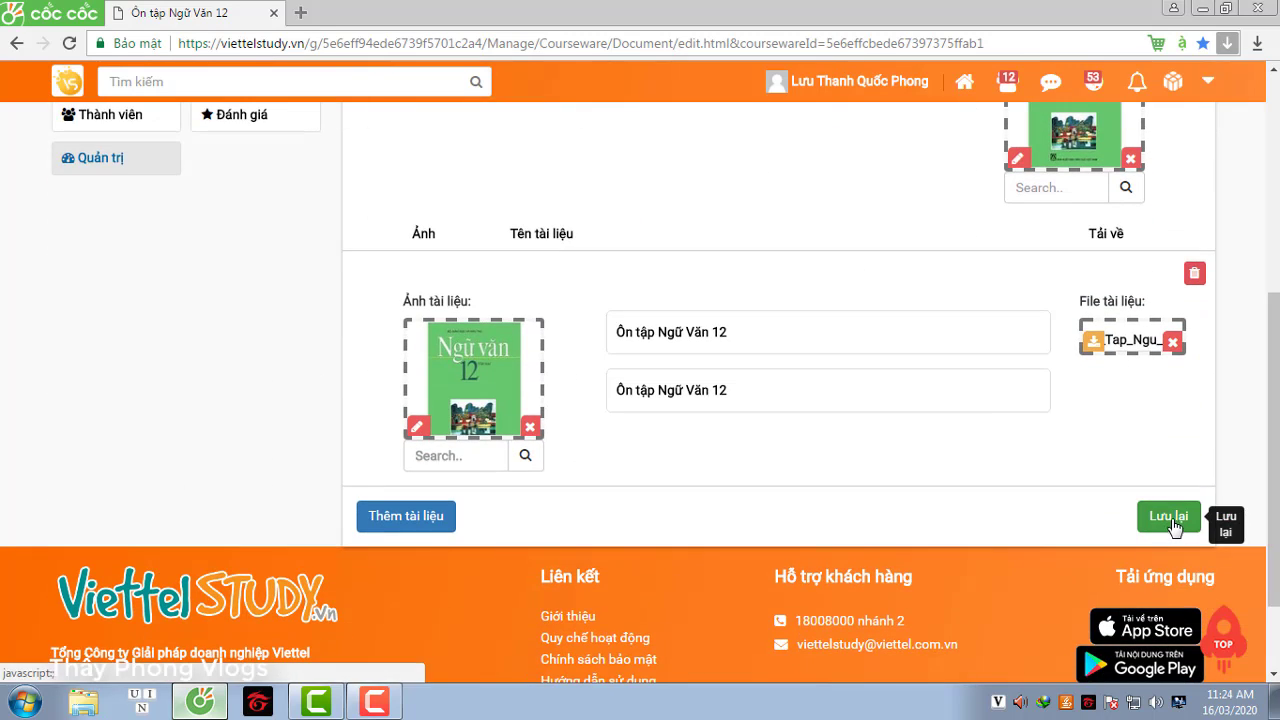
pyautogui.click(1172, 522)
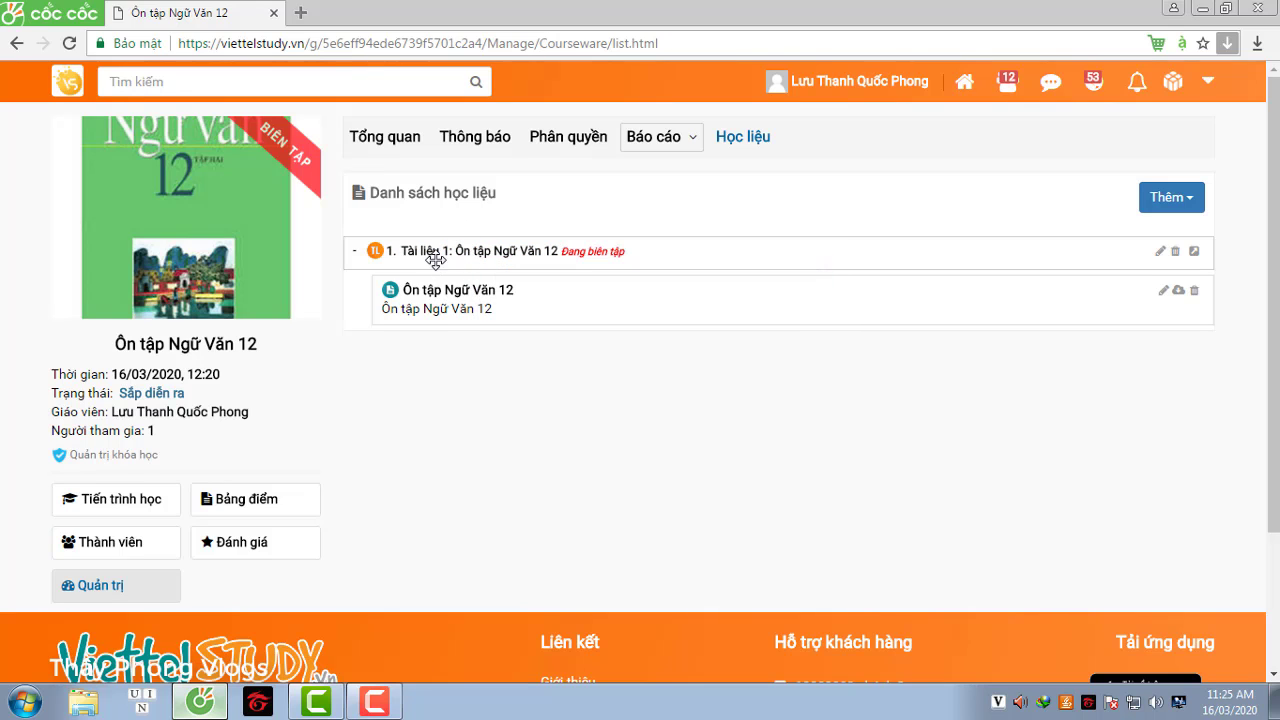
pyautogui.moveTo(555, 264)
pyautogui.click(176, 213)
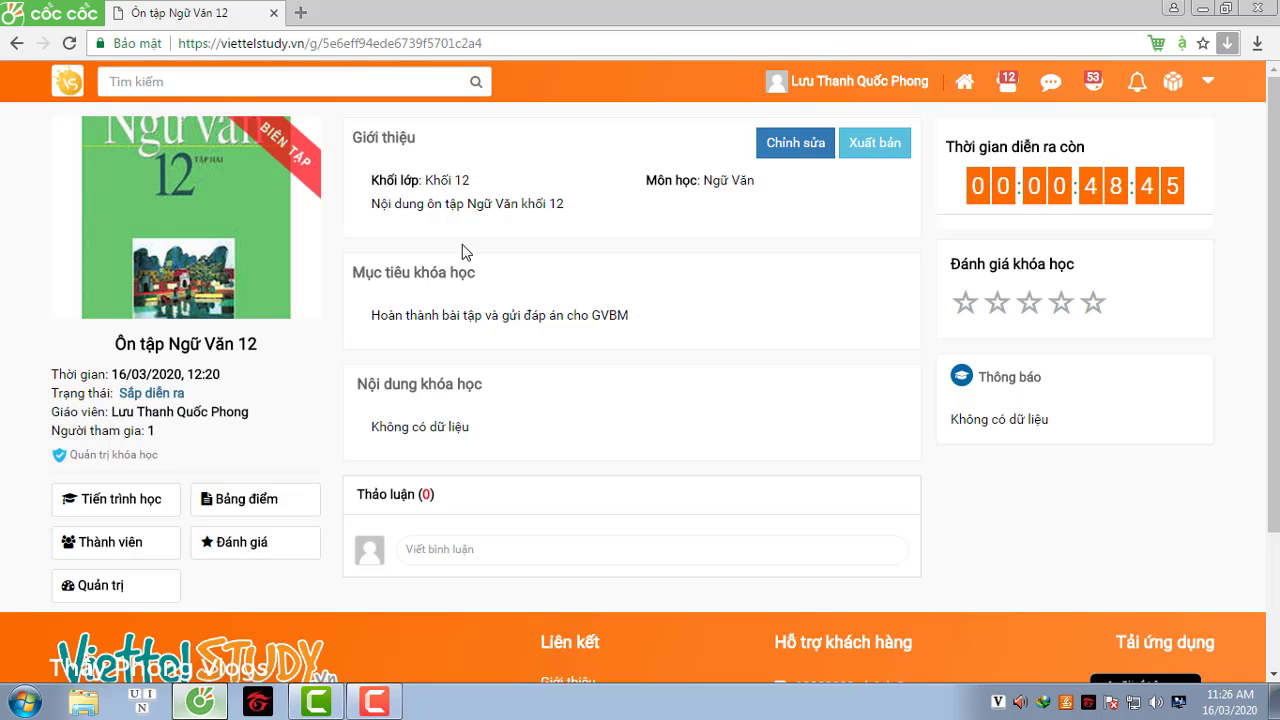
# Publish the course with Trường THPT Trần Đại Nghĩa as the reviewing unit
pyautogui.click(876, 158)
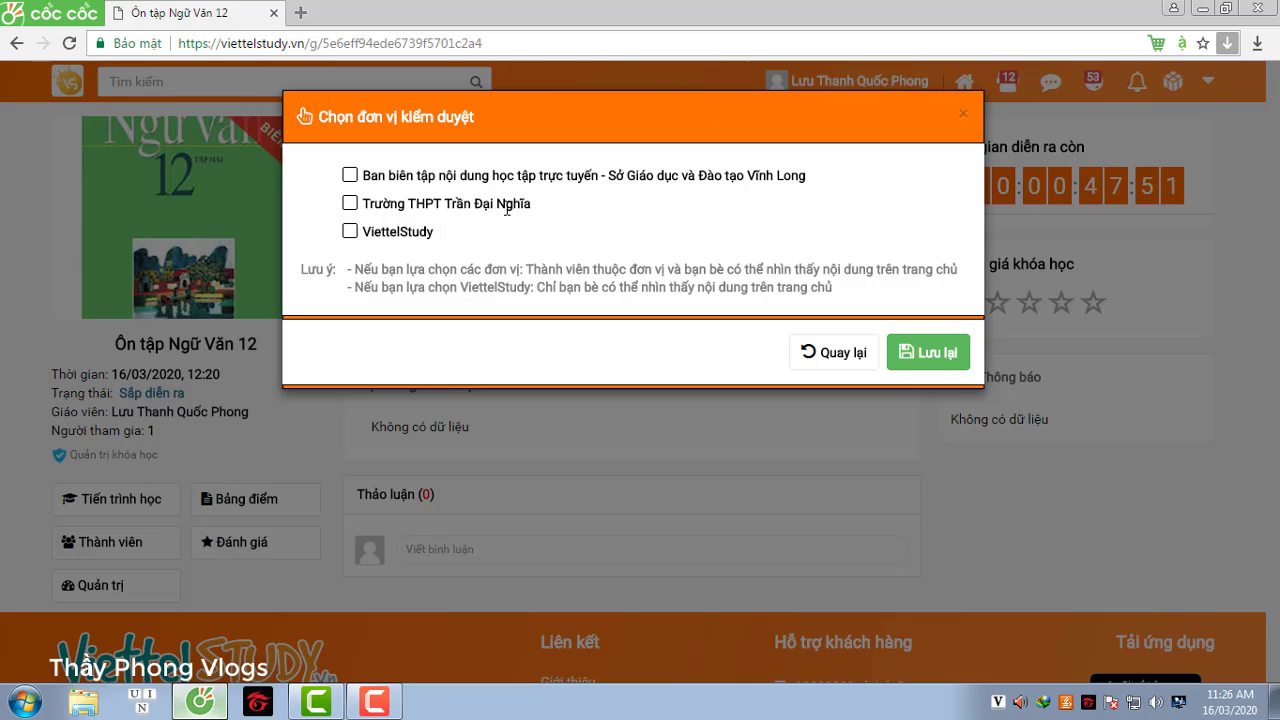
pyautogui.click(351, 205)
pyautogui.click(930, 358)
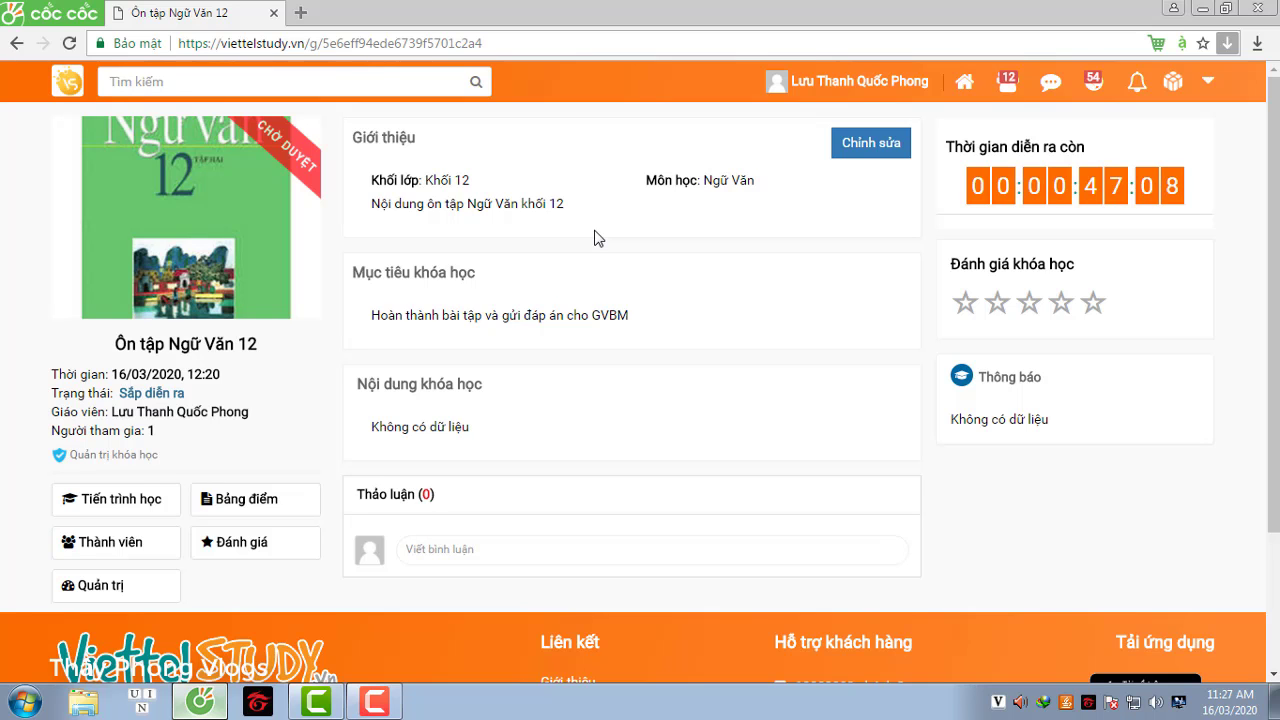
# Review the course's settings in its edit form and close the form without changes
pyautogui.click(870, 145)
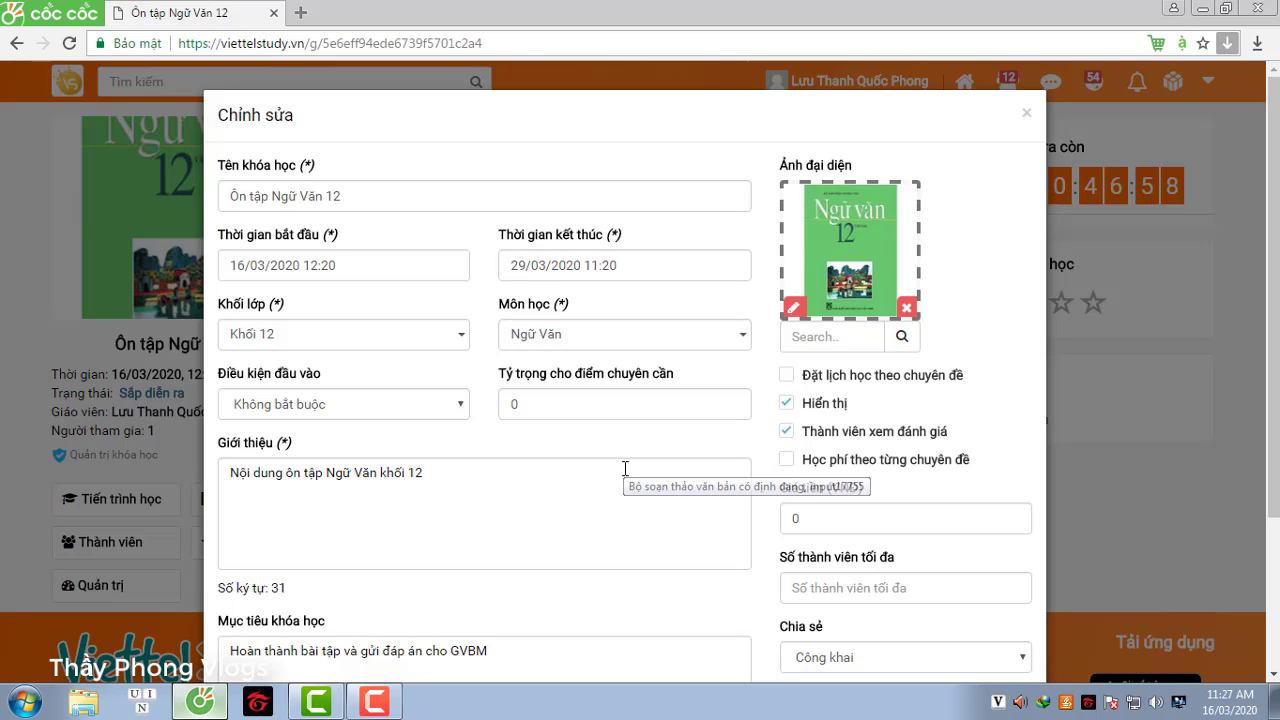
pyautogui.click(1025, 115)
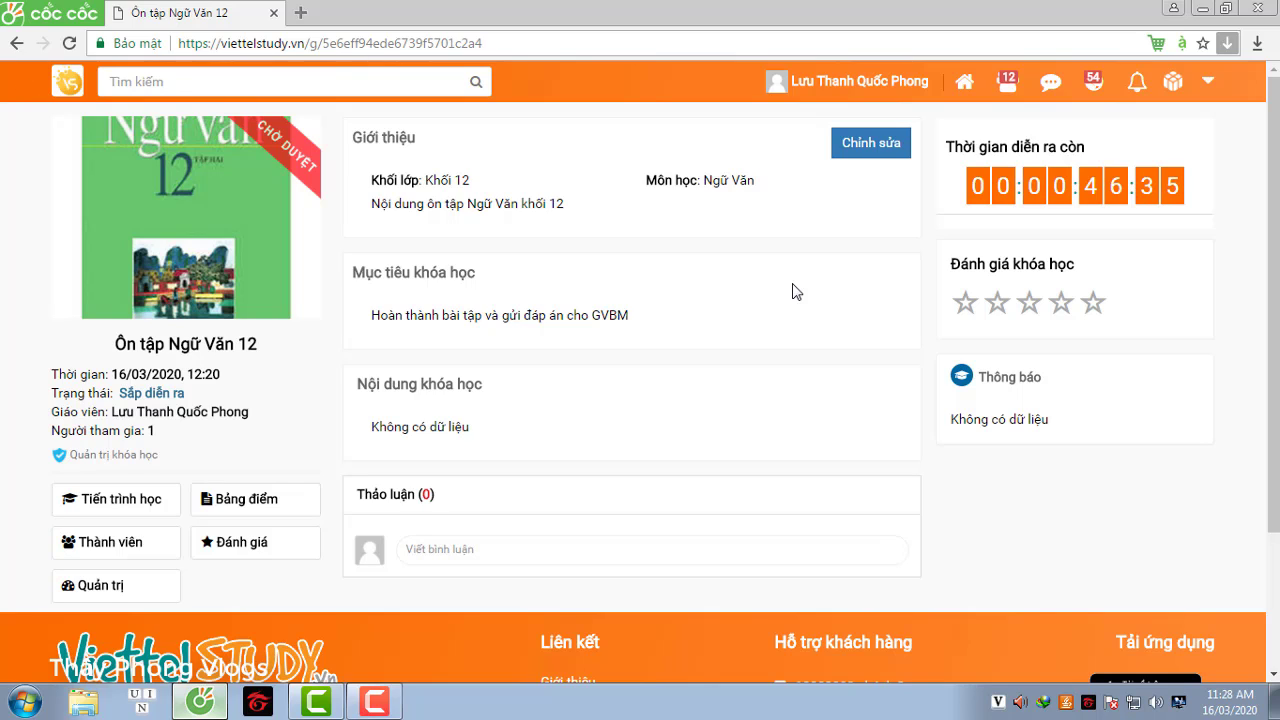
# Go to the account's own course list and open the new-course form, closing it without entering anything
pyautogui.click(848, 86)
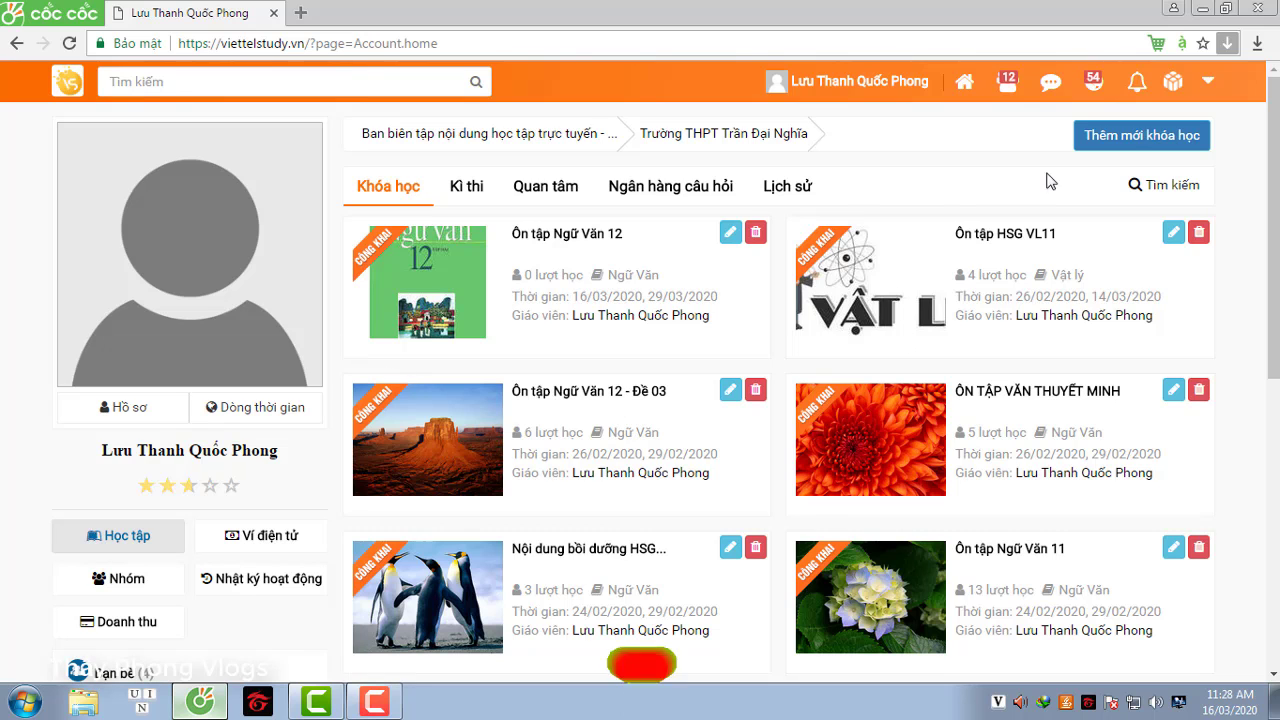
pyautogui.click(1130, 138)
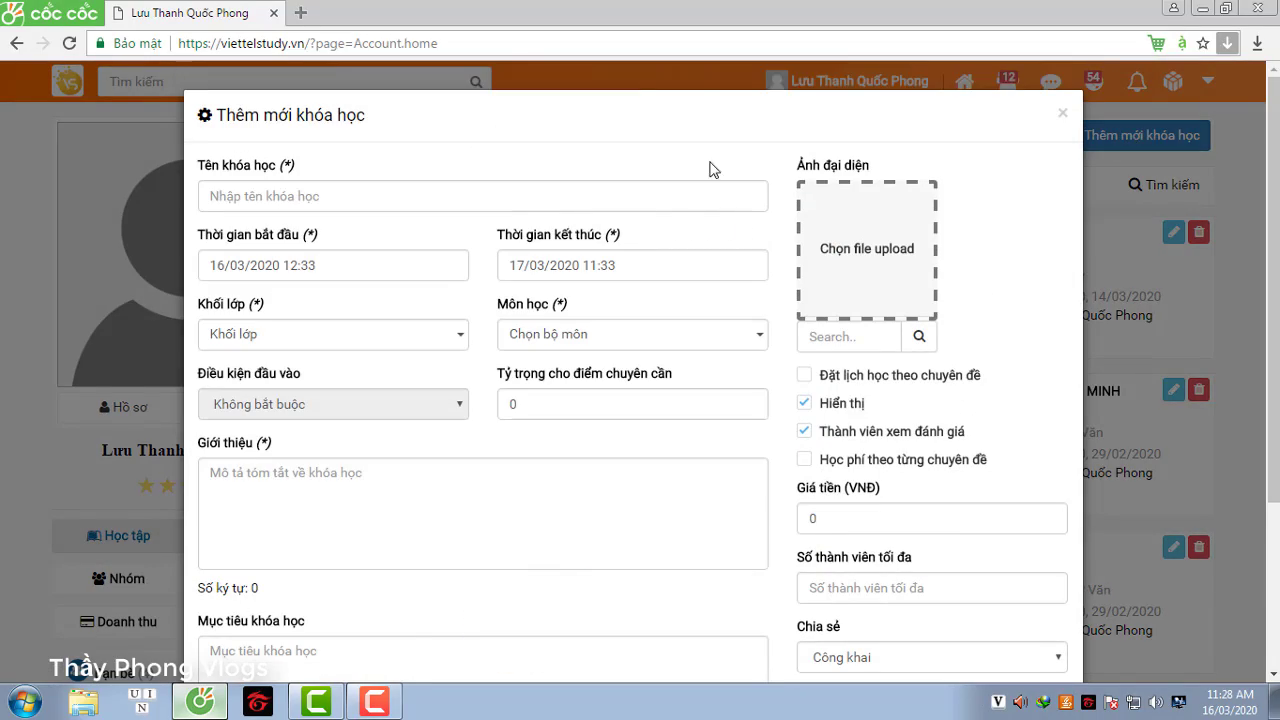
pyautogui.click(1093, 90)
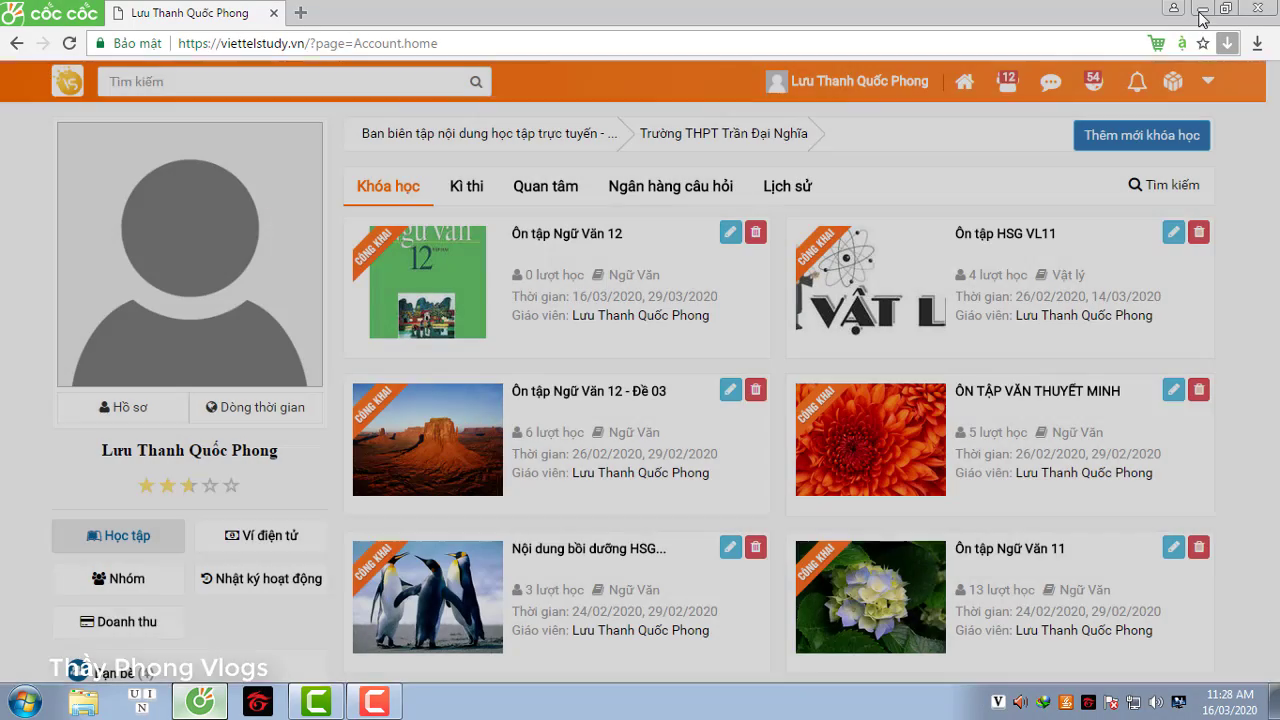
# Look on the desktop for the Ngữ Văn 11 cover picture and review document, and return to the browser
pyautogui.click(1201, 8)
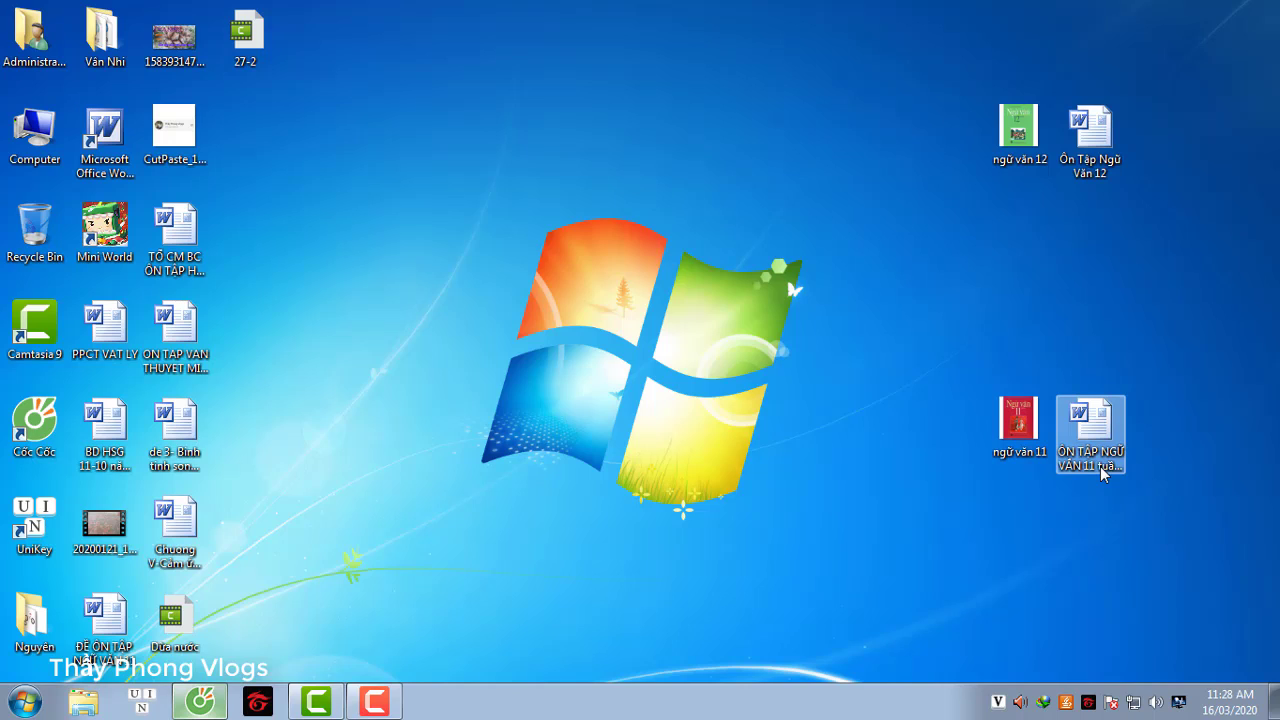
pyautogui.click(1033, 462)
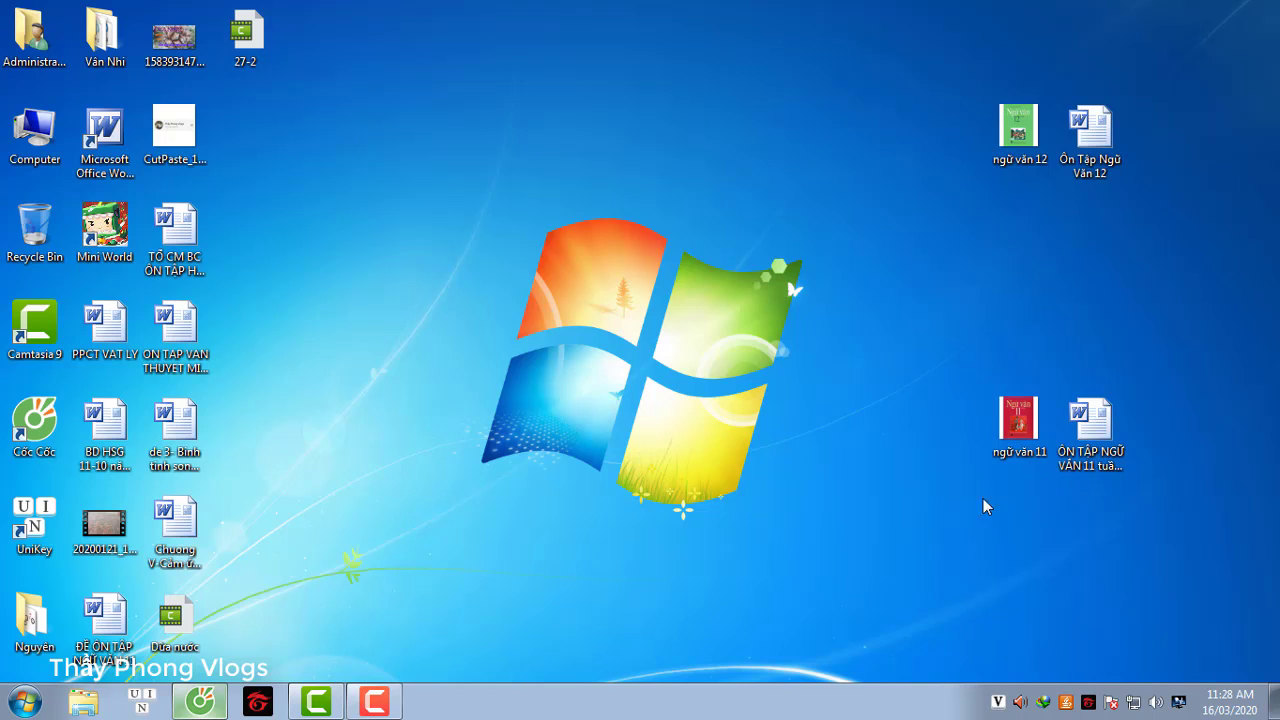
pyautogui.click(208, 706)
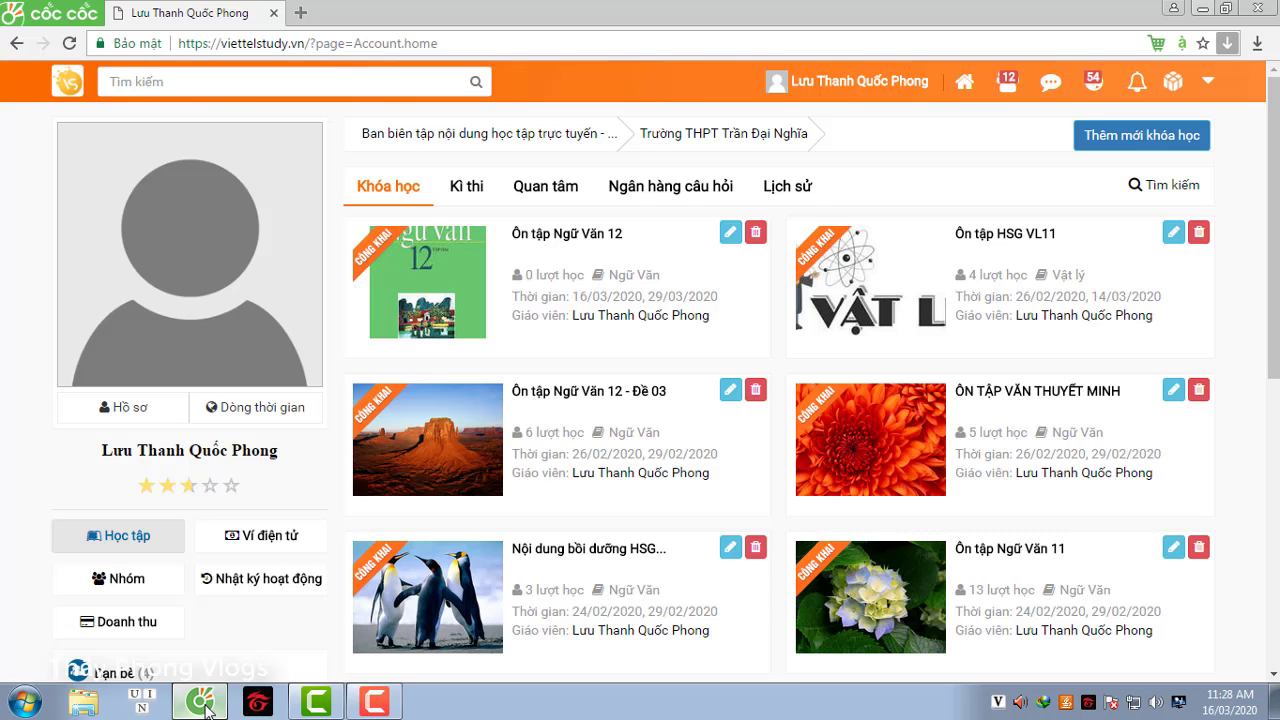
# Start a new course named "Ôn tập Ngữ Văn 11 - Tuần 1" and copy its name
pyautogui.click(1143, 144)
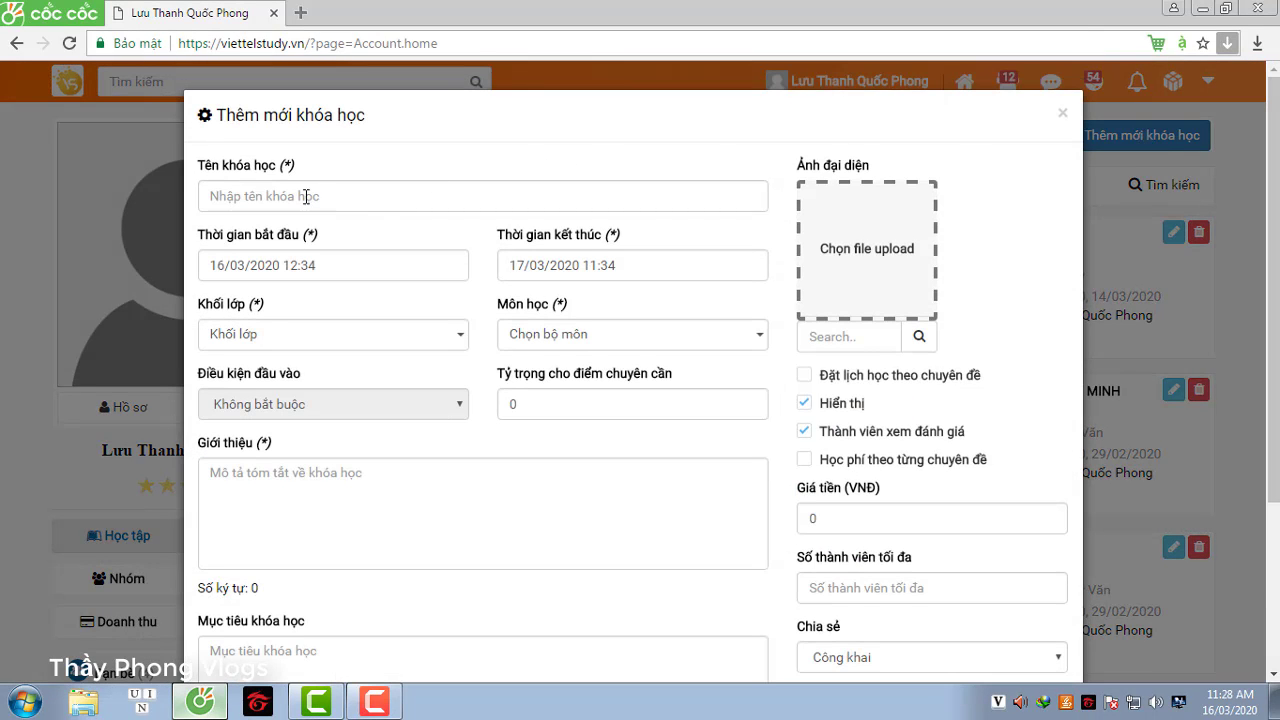
pyautogui.click(306, 196)
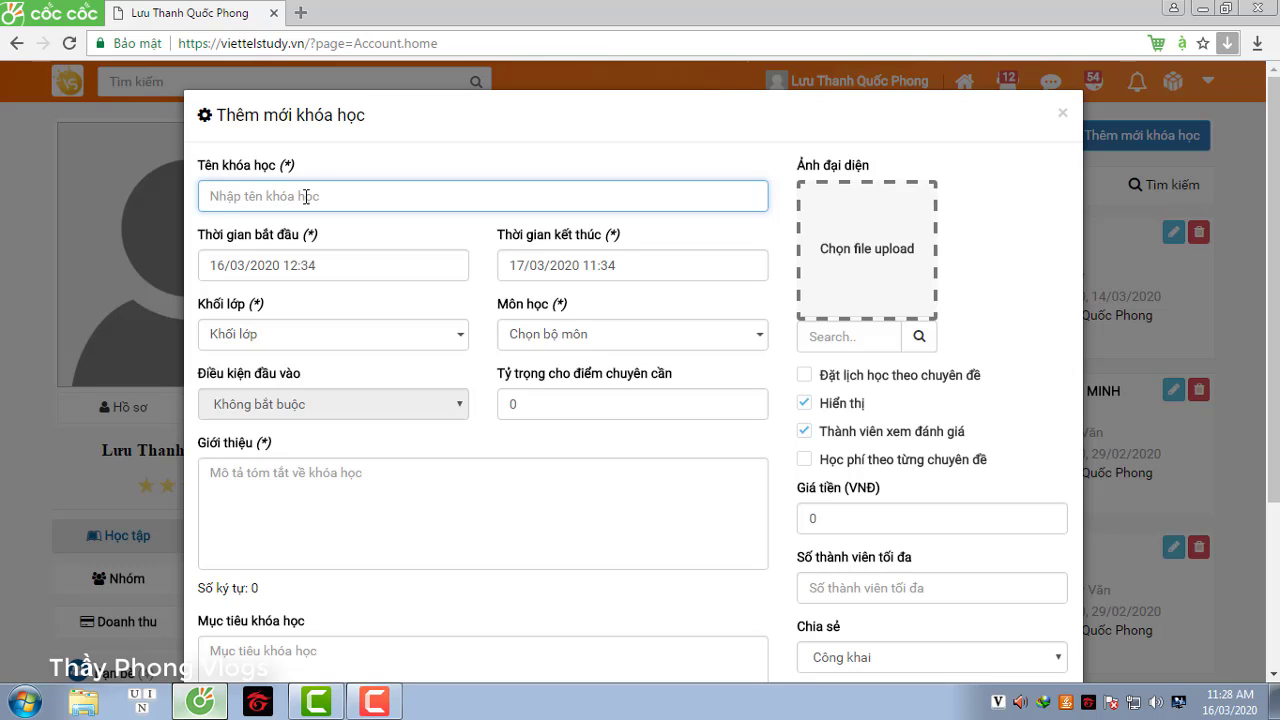
pyautogui.write('OOn')
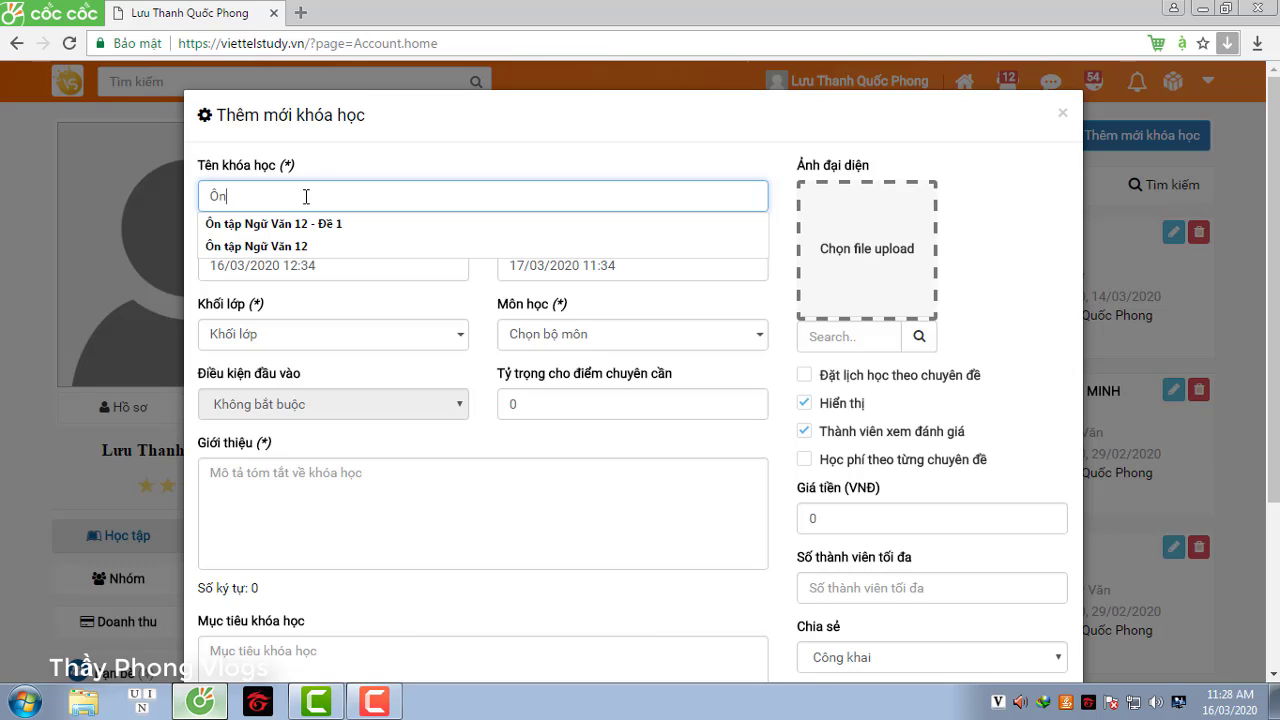
pyautogui.write(' tập Ngu')
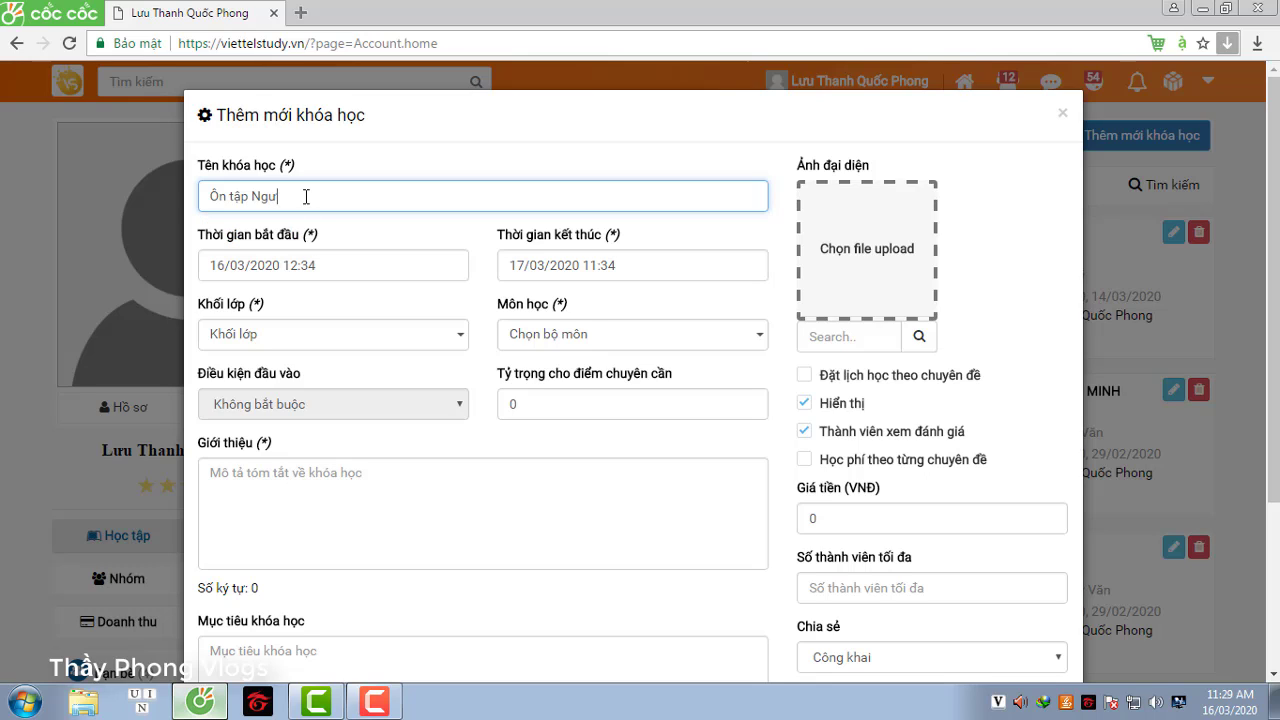
pyautogui.write('wx Vaw')
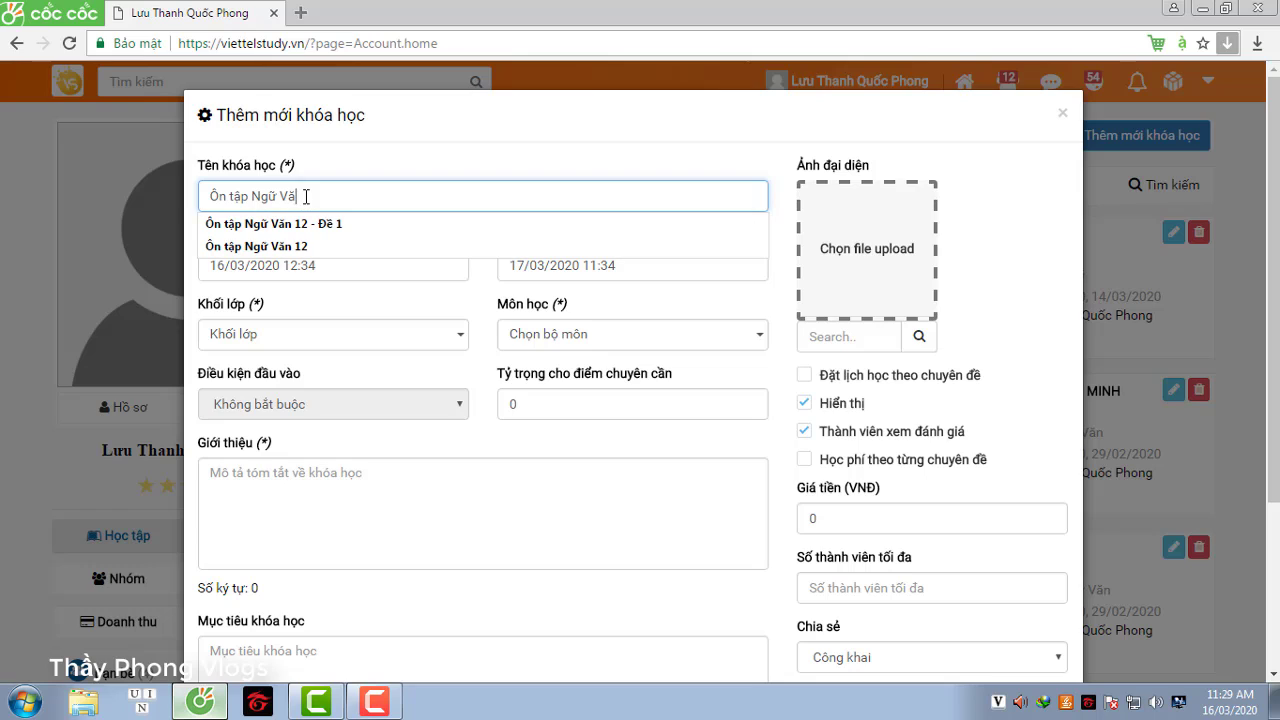
pyautogui.write('n 1')
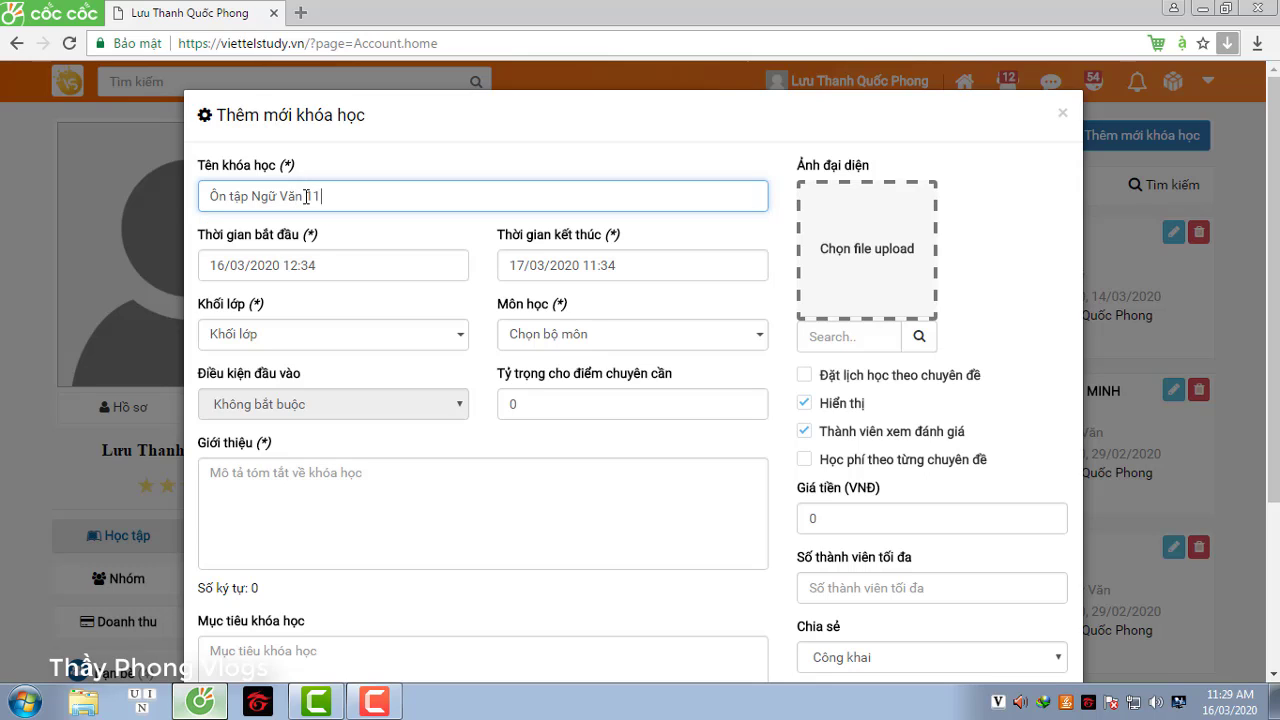
pyautogui.write('1 - Tuaanf')
pyautogui.tripleClick(219, 197)
pyautogui.hotkey('ctrl', 'c')
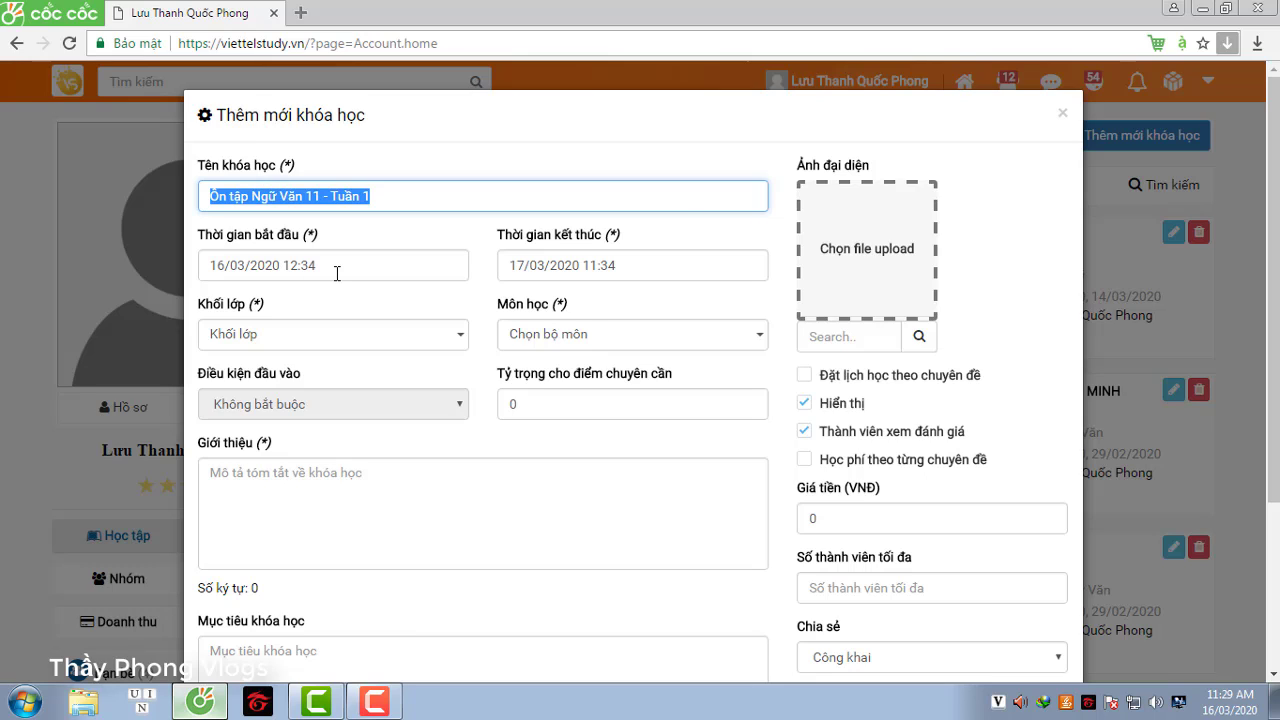
# Set the course's end date to 22/03/2020
pyautogui.click(644, 267)
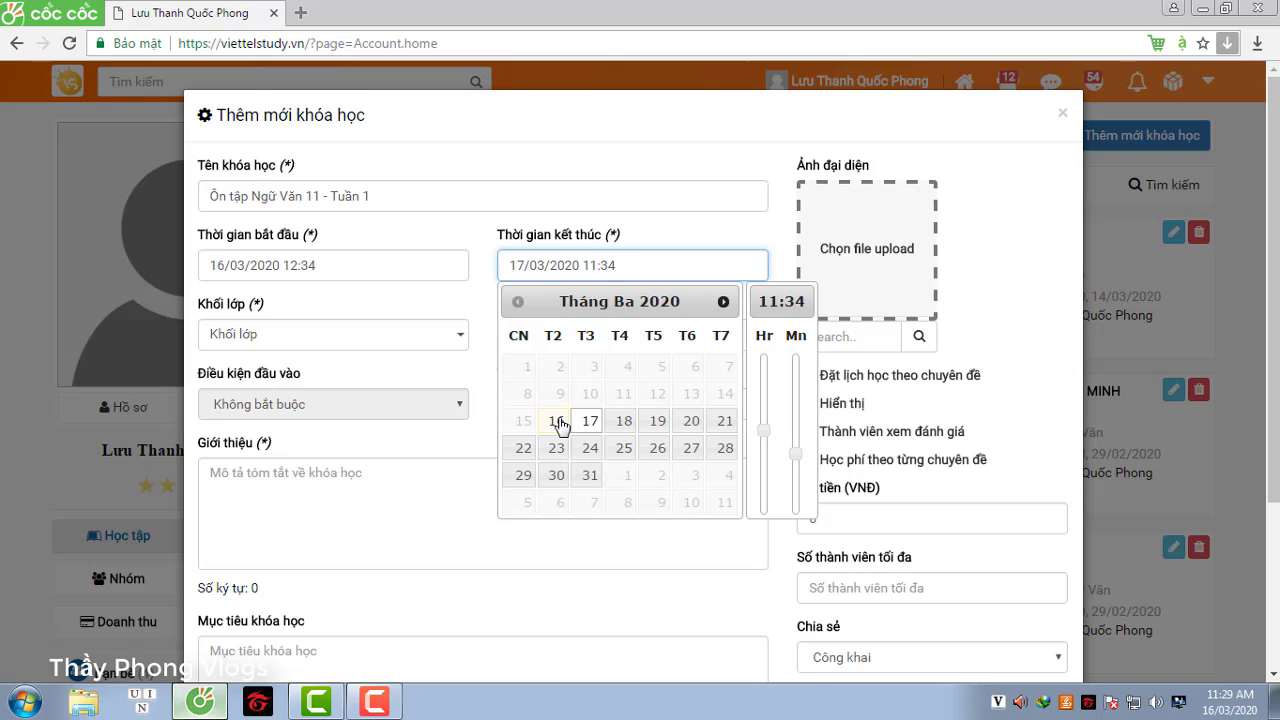
pyautogui.click(525, 452)
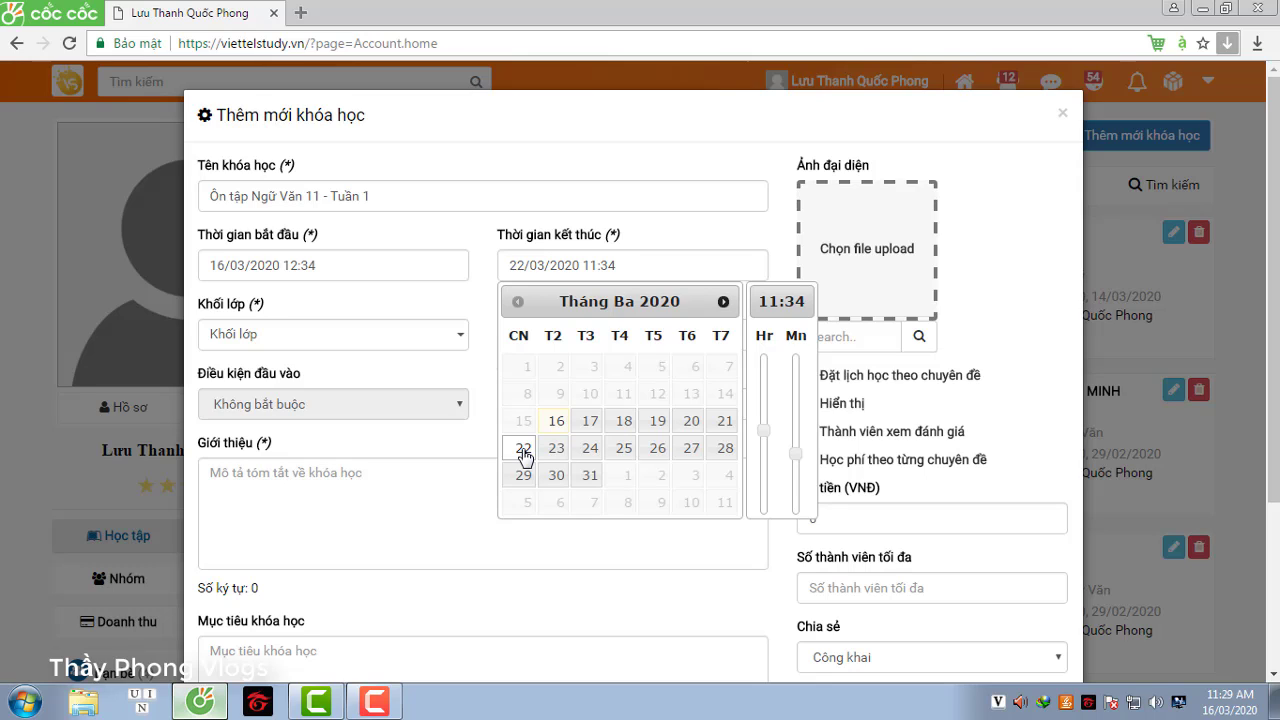
pyautogui.click(431, 500)
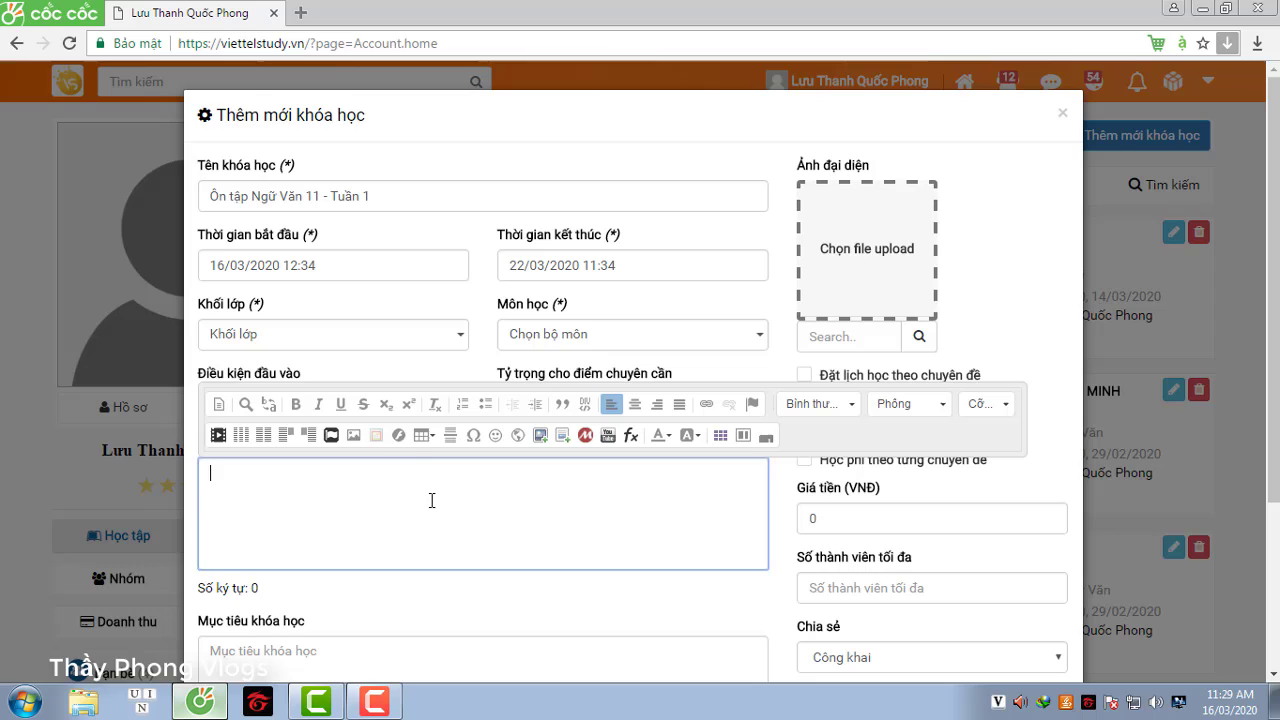
# Set the course's grade level to Khối 11 and its subject to Ngữ Văn
pyautogui.click(270, 335)
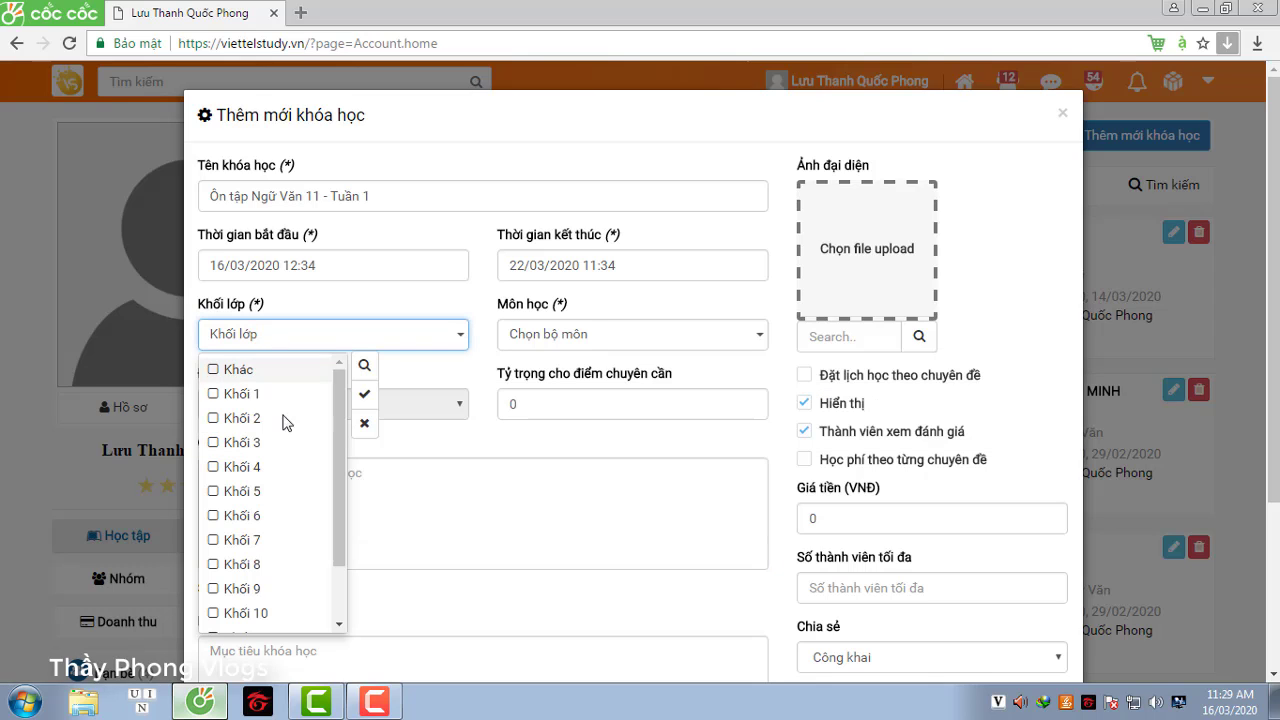
pyautogui.moveTo(337, 469); pyautogui.dragTo(306, 571)
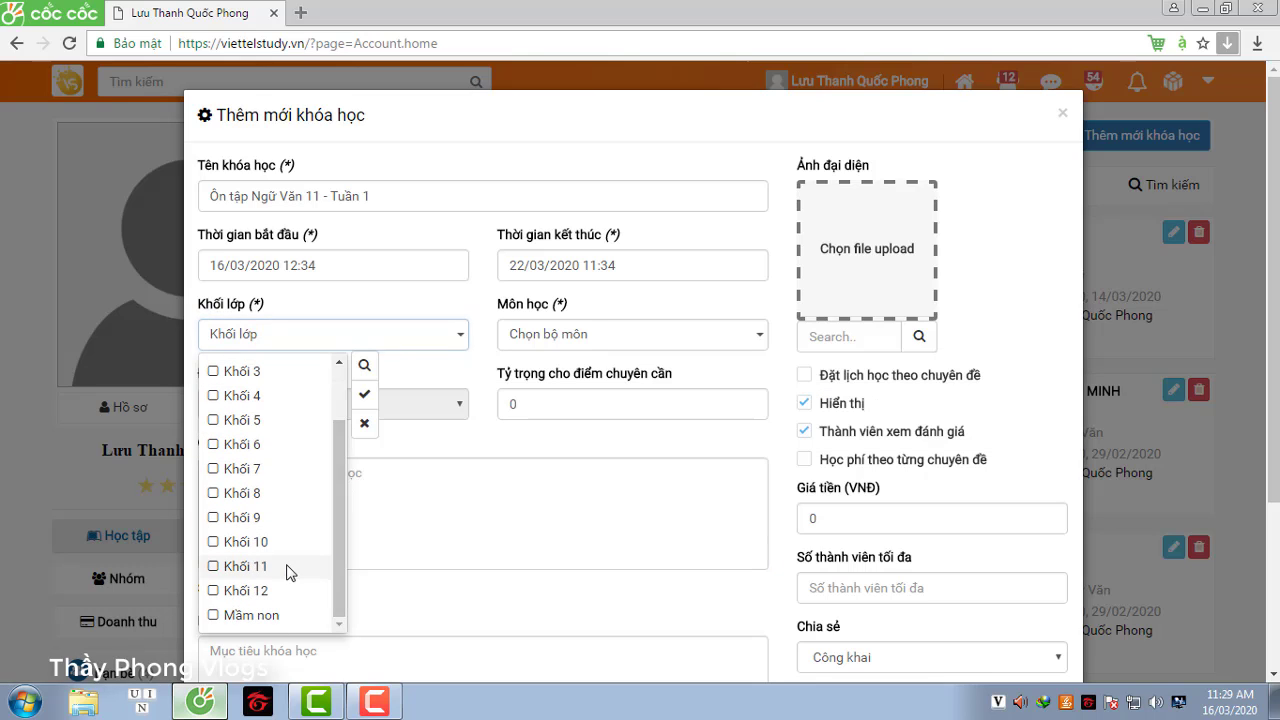
pyautogui.click(289, 568)
pyautogui.click(432, 526)
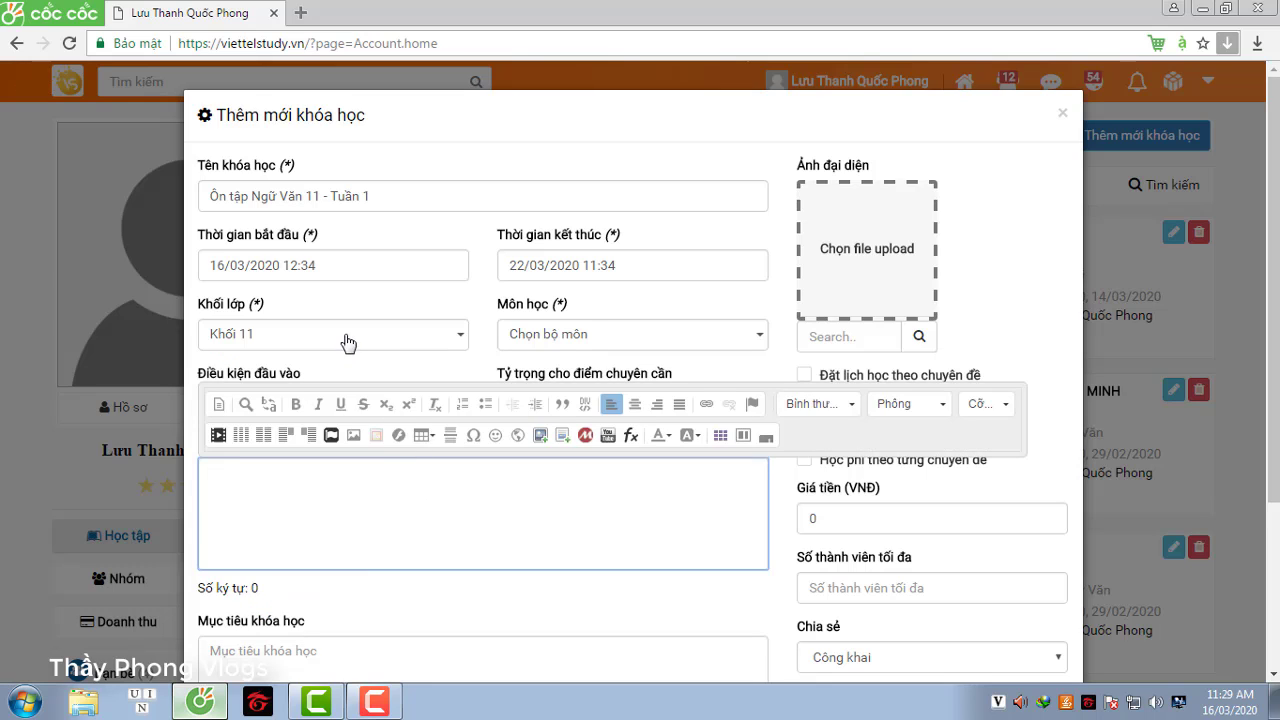
pyautogui.click(552, 343)
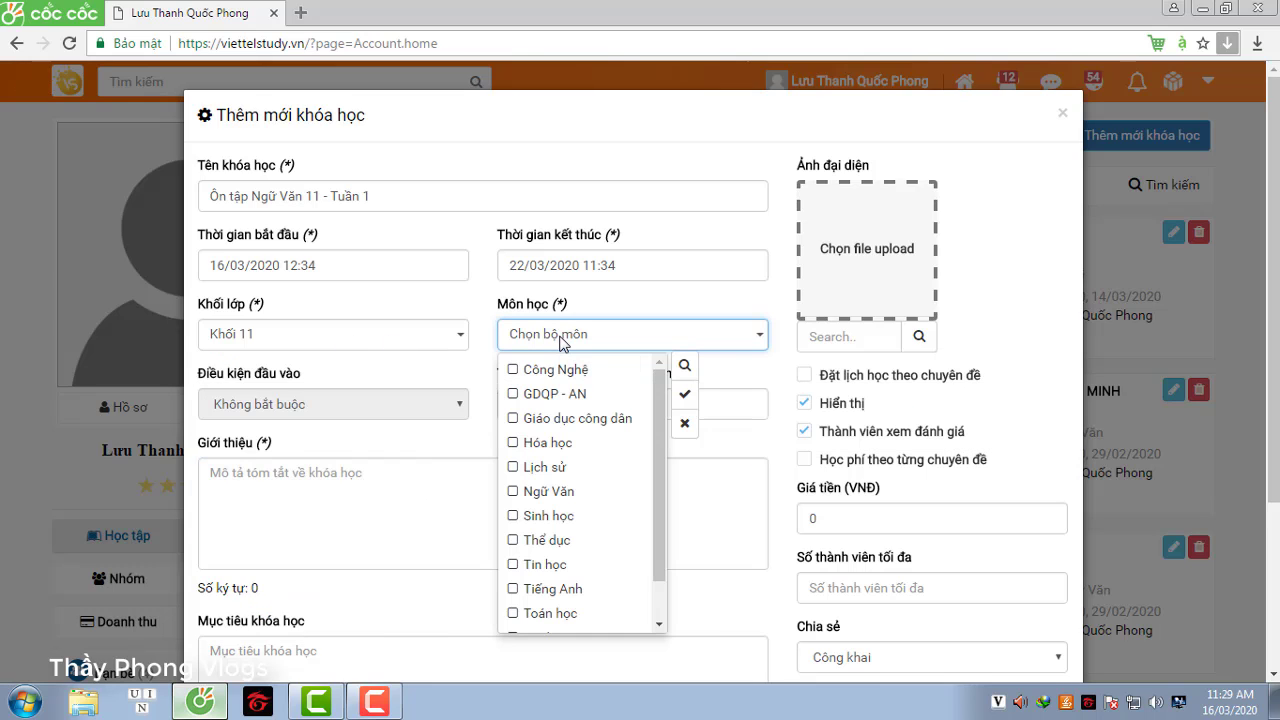
pyautogui.click(514, 494)
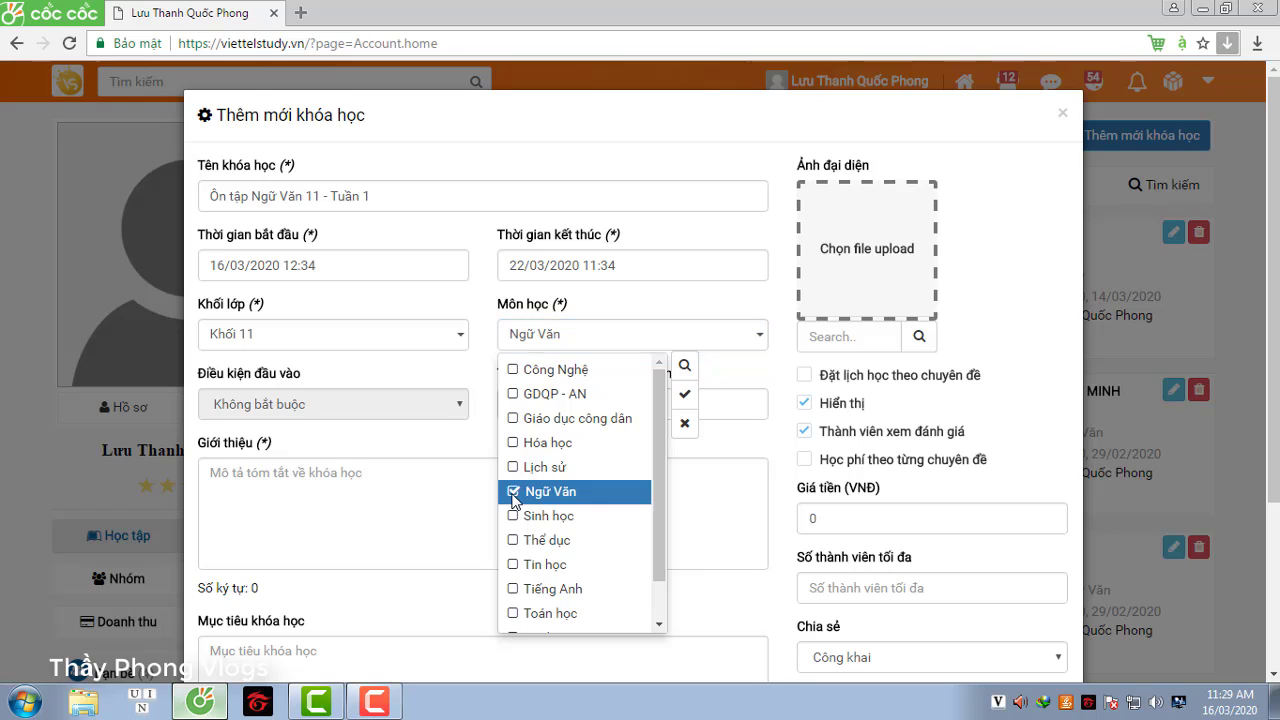
pyautogui.click(708, 495)
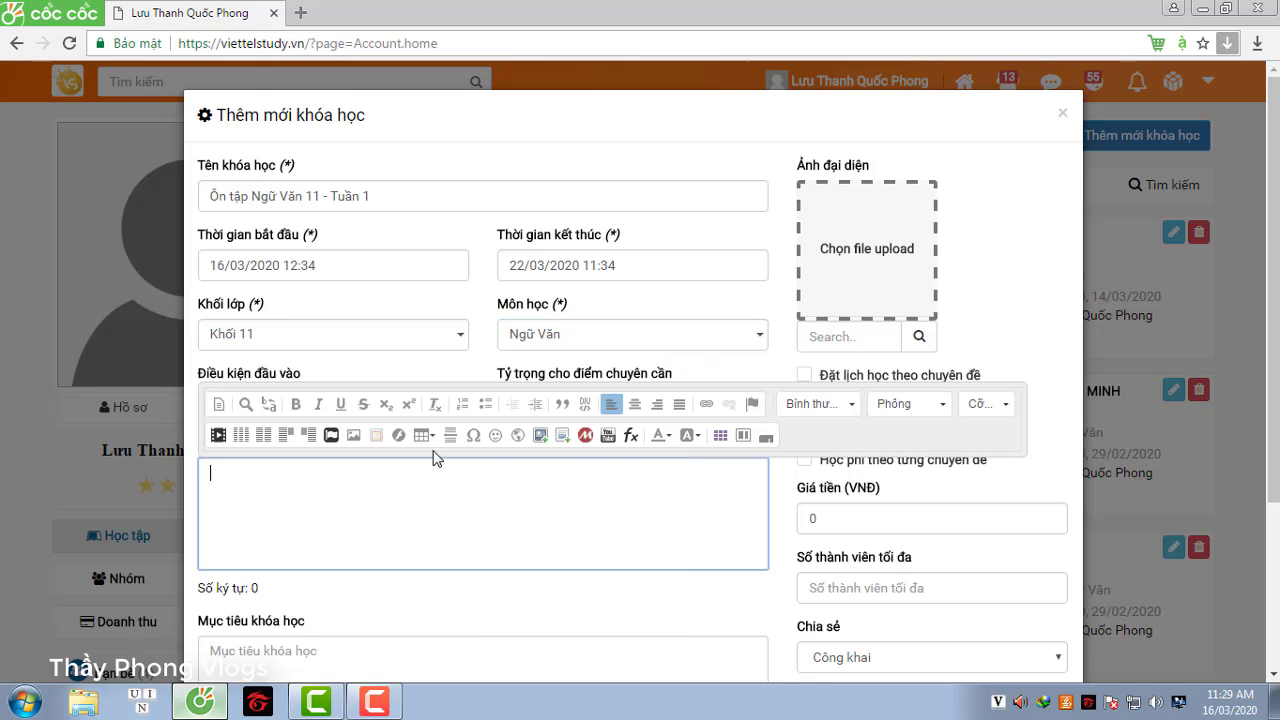
pyautogui.click(399, 611)
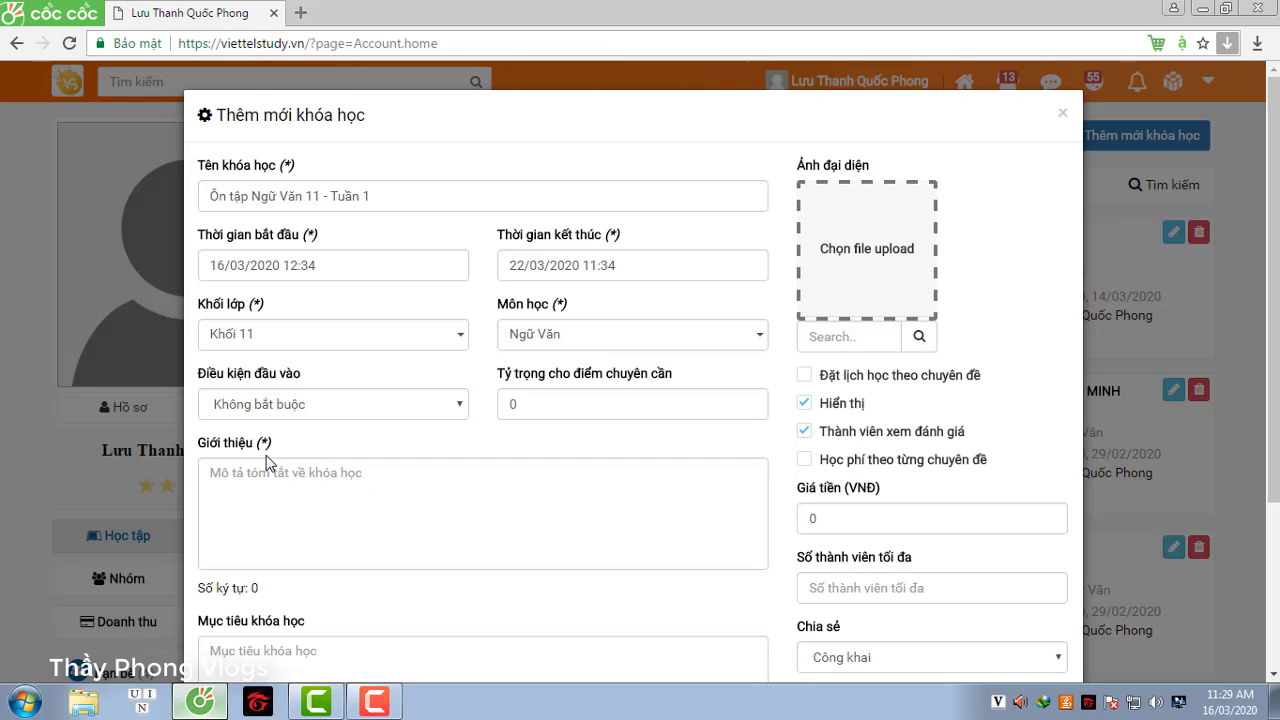
# Fill in the course introduction with "Nội dung ôn tập Ngữ Văn 11 - Tuần 1", reusing the copied course name
pyautogui.click(214, 471)
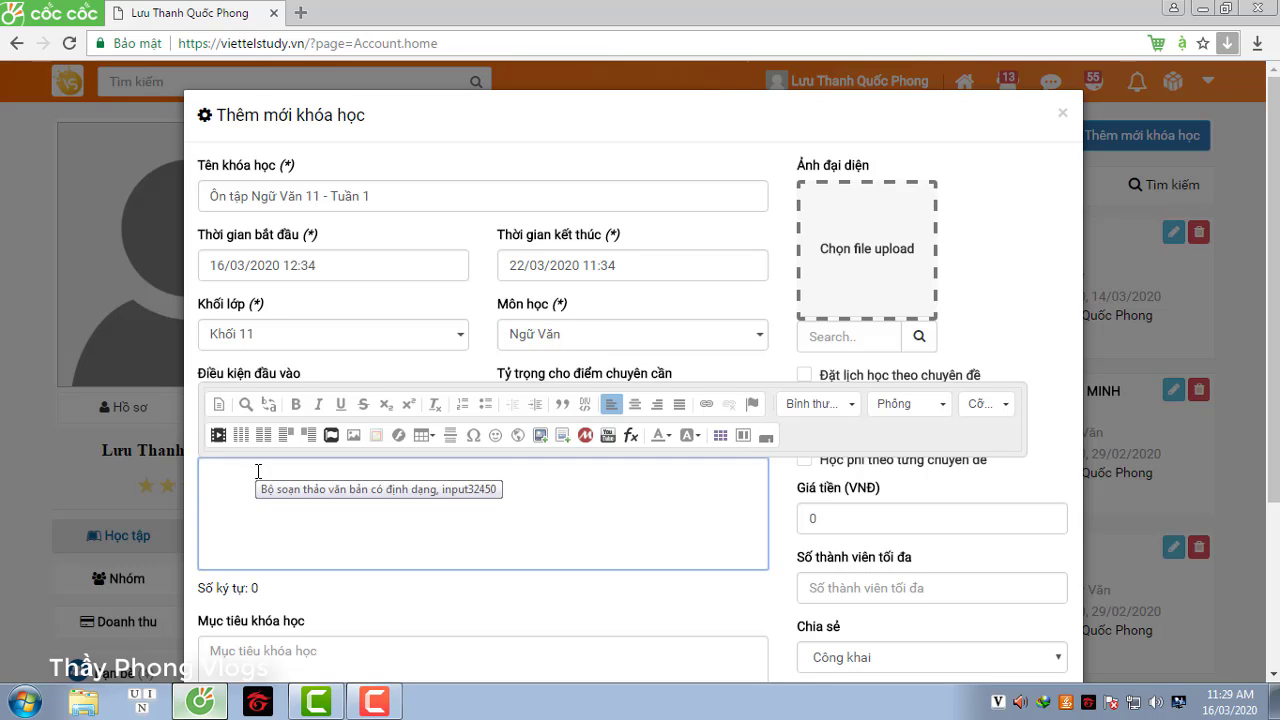
pyautogui.hotkey('ctrl', 'v')
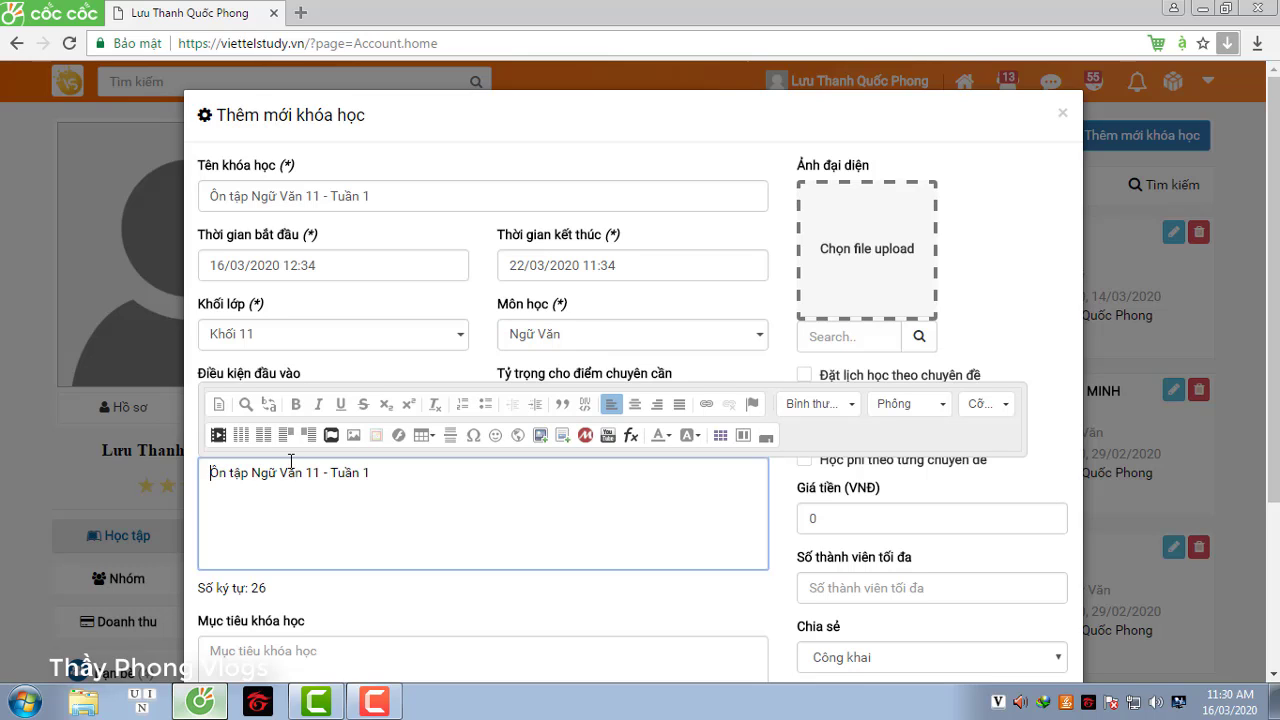
pyautogui.press('Home')
pyautogui.write('No')
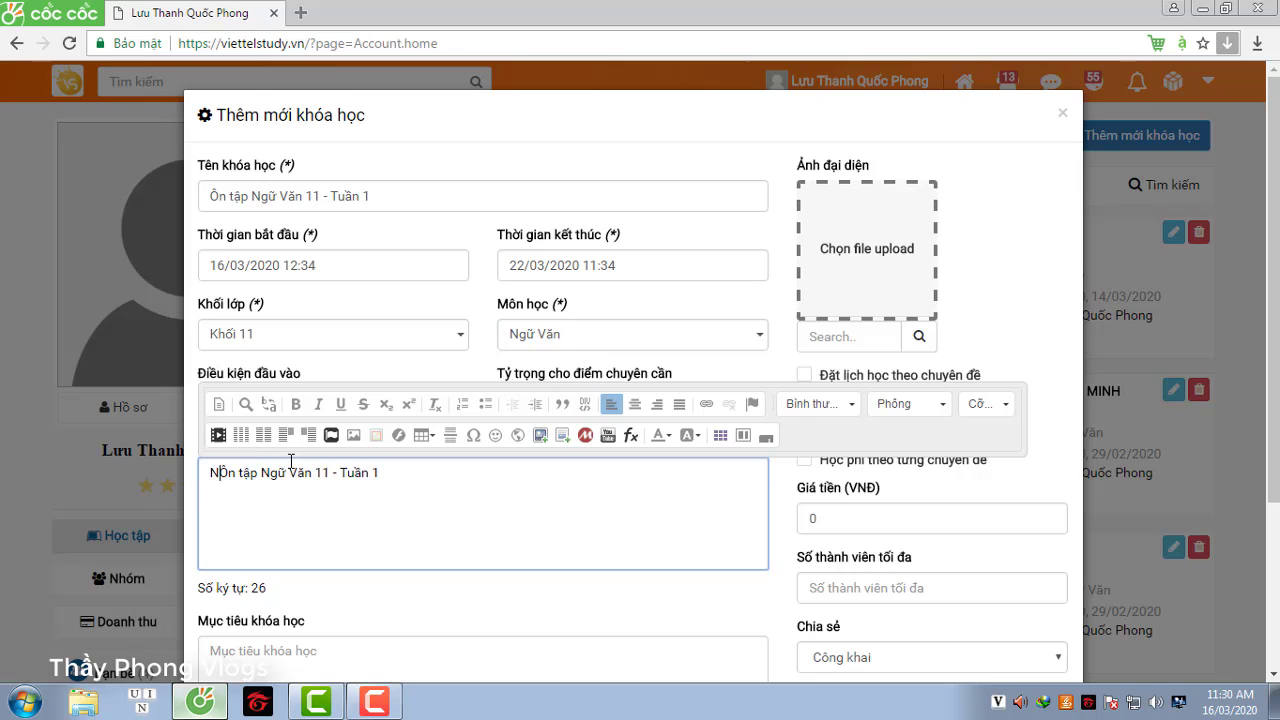
pyautogui.write('ội dung')
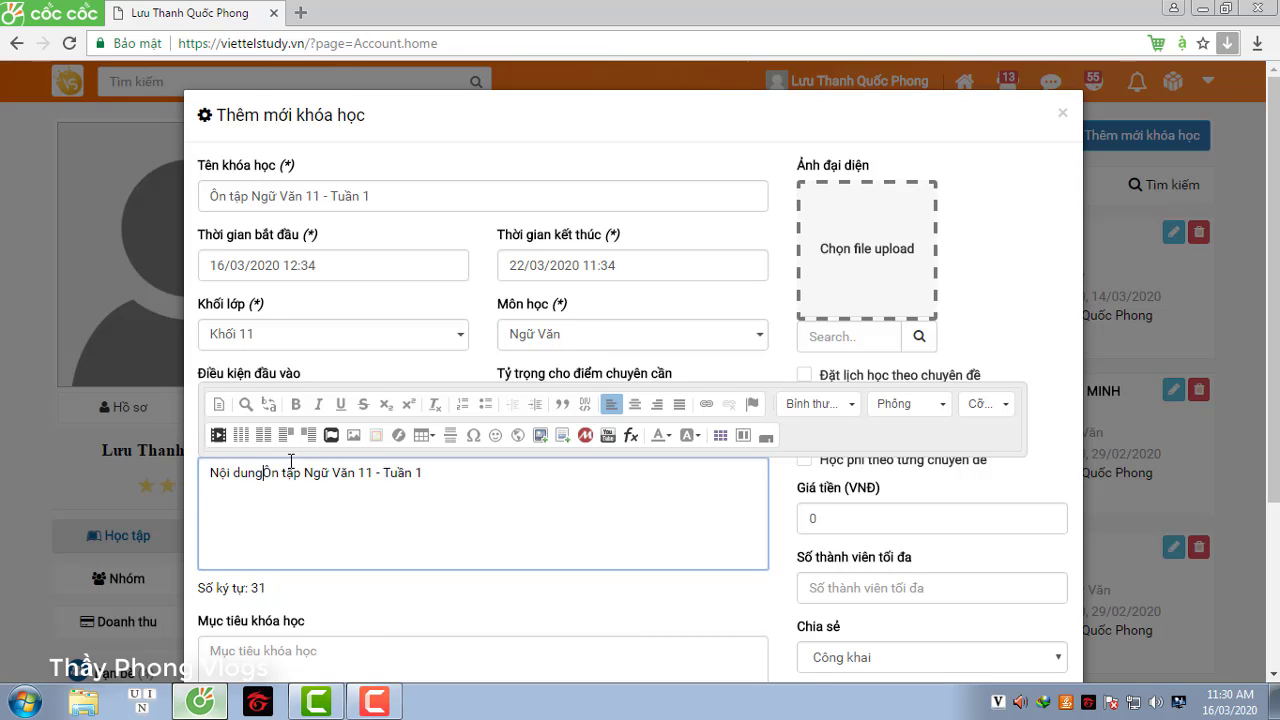
pyautogui.press('Delete')
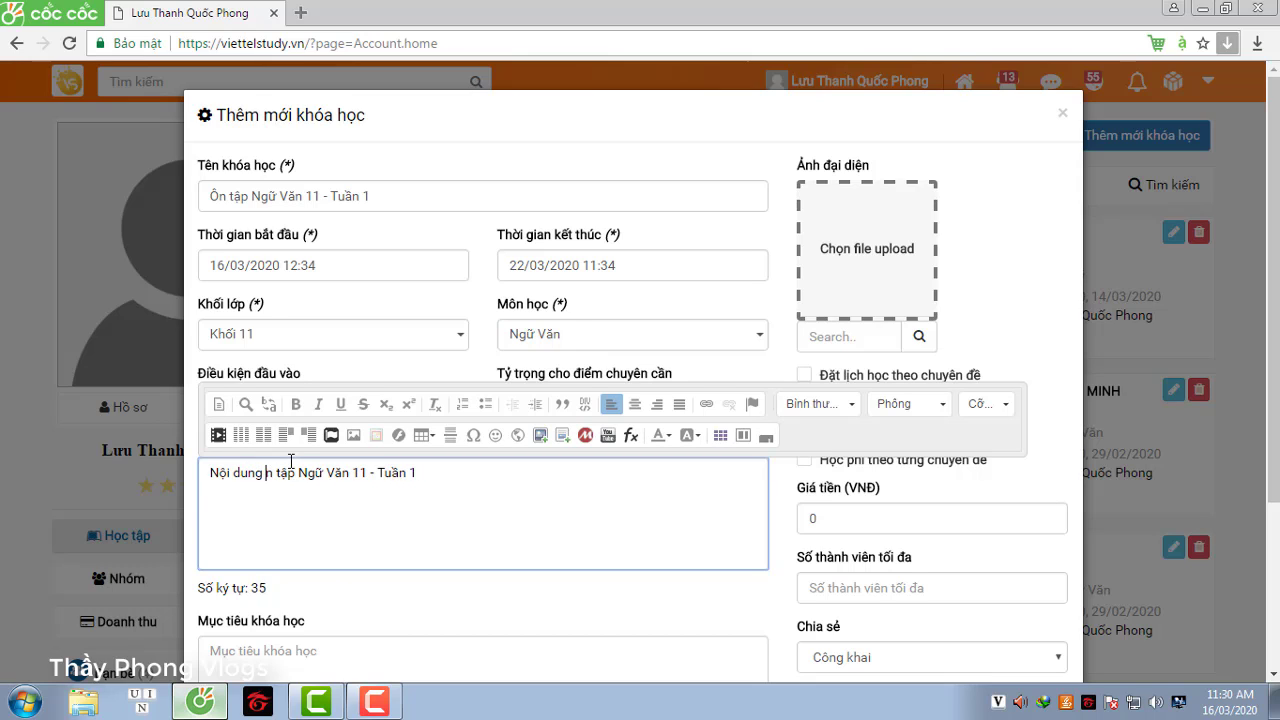
pyautogui.write('ô')
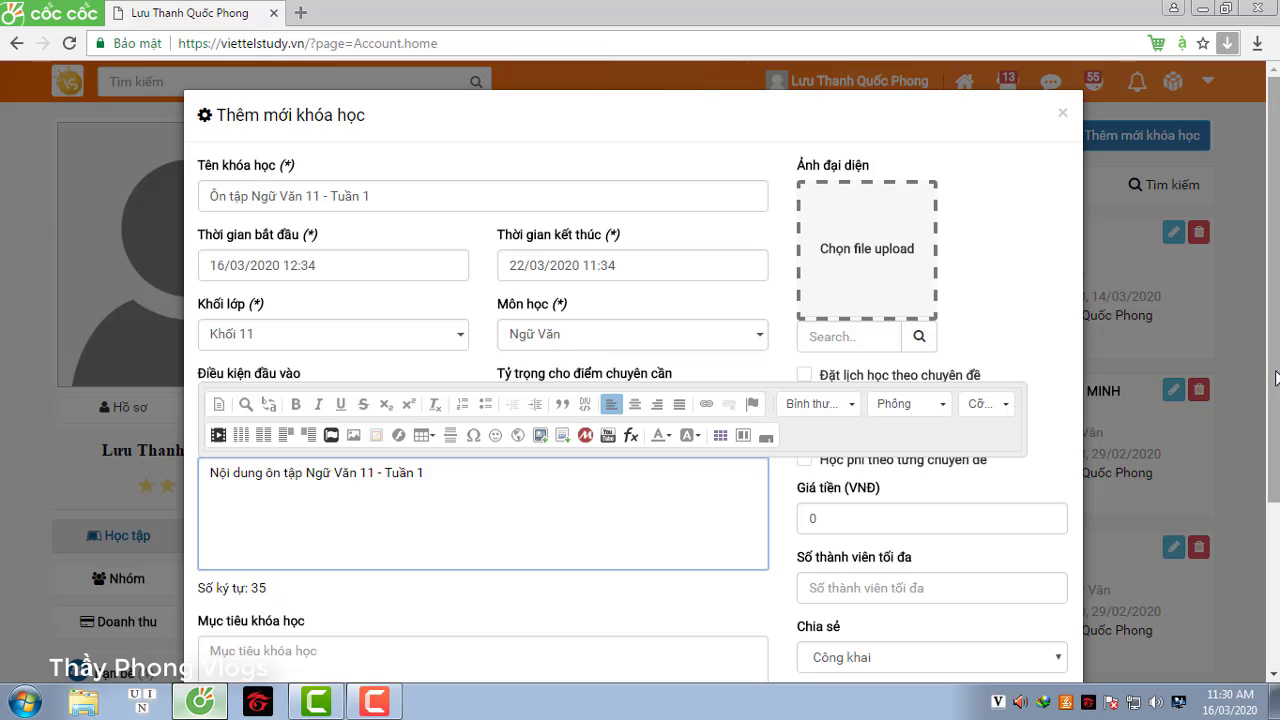
# Upload the "ngữ văn 11" image from the desktop as the course's cover picture
pyautogui.scroll(-2, 1276, 480)
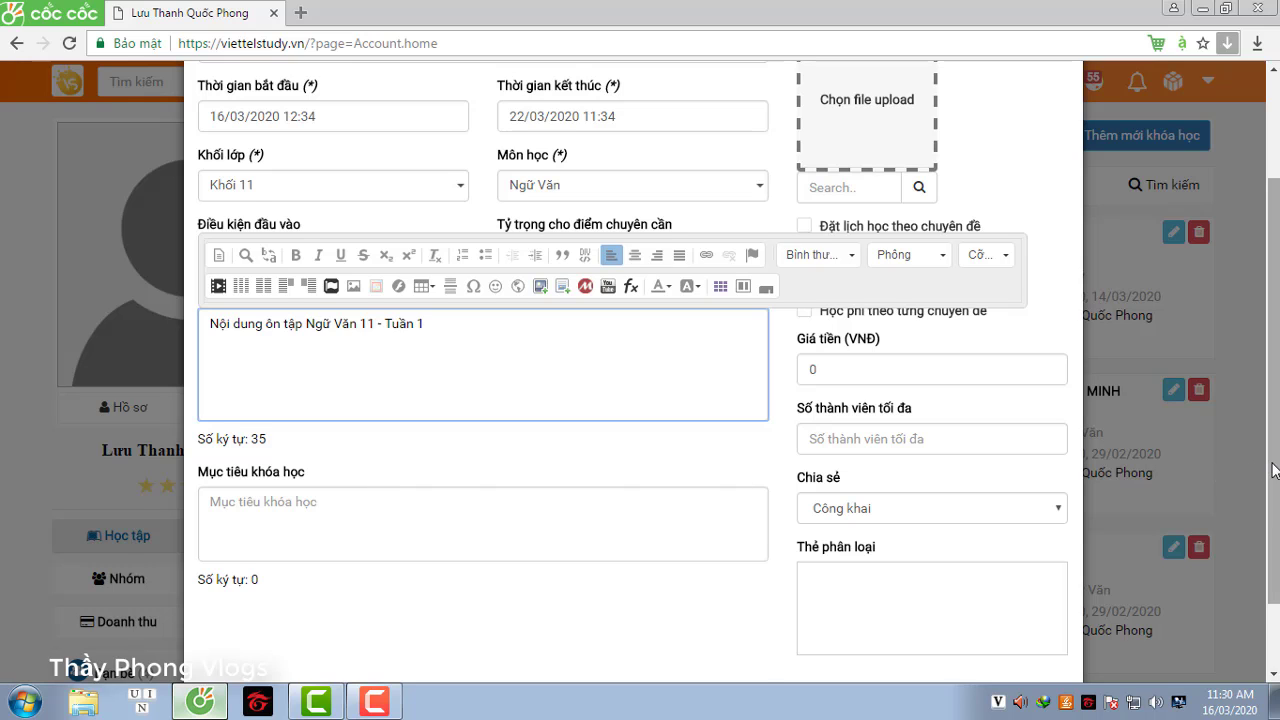
pyautogui.scroll(3, 1274, 470)
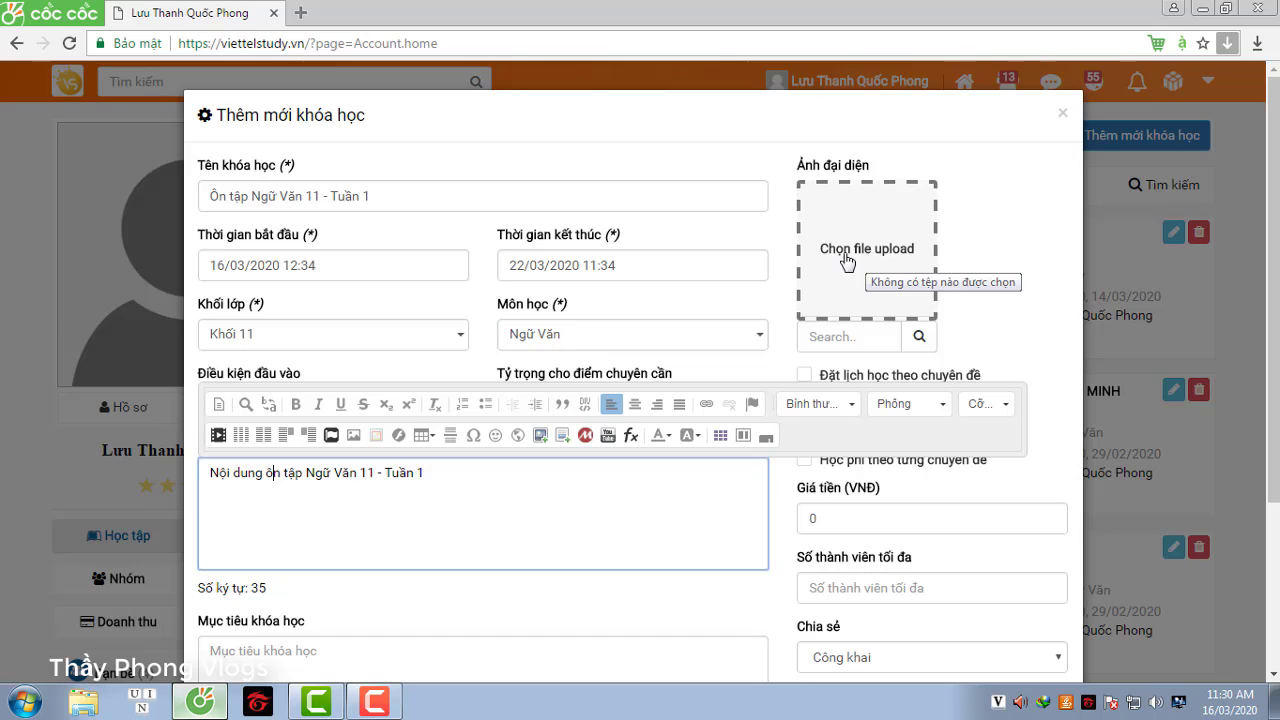
pyautogui.click(889, 259)
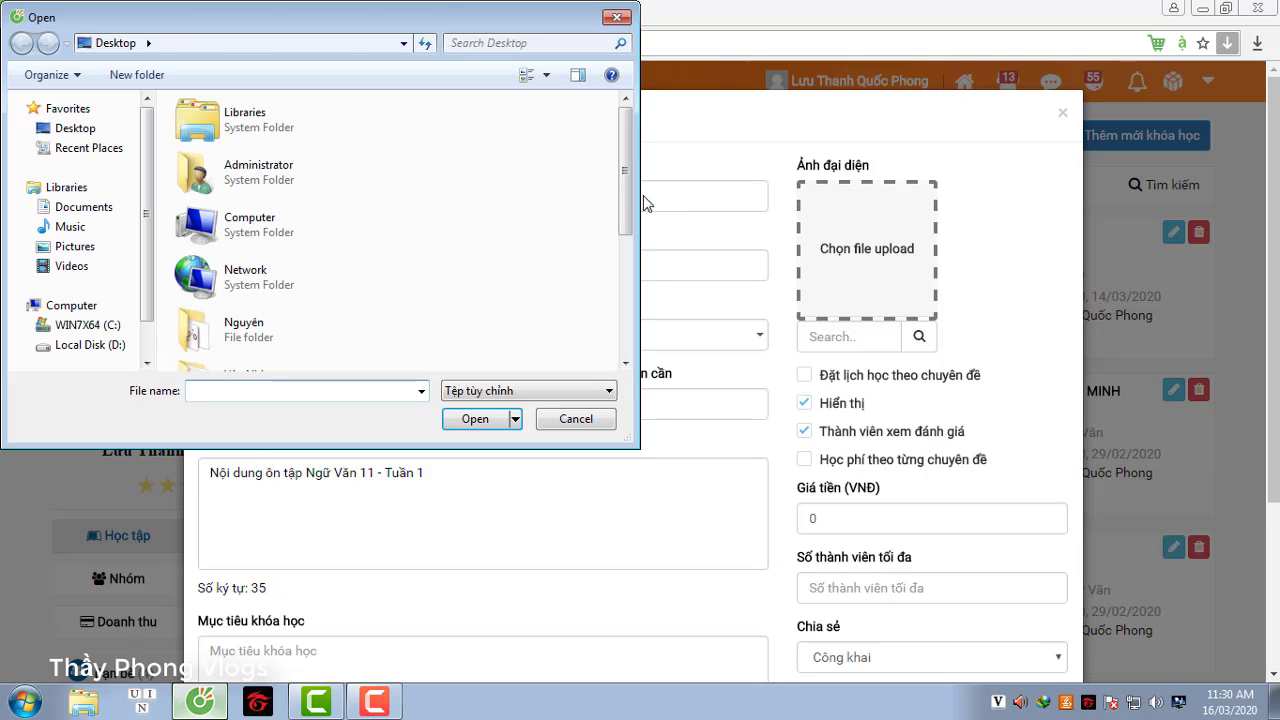
pyautogui.moveTo(630, 192); pyautogui.dragTo(630, 320)
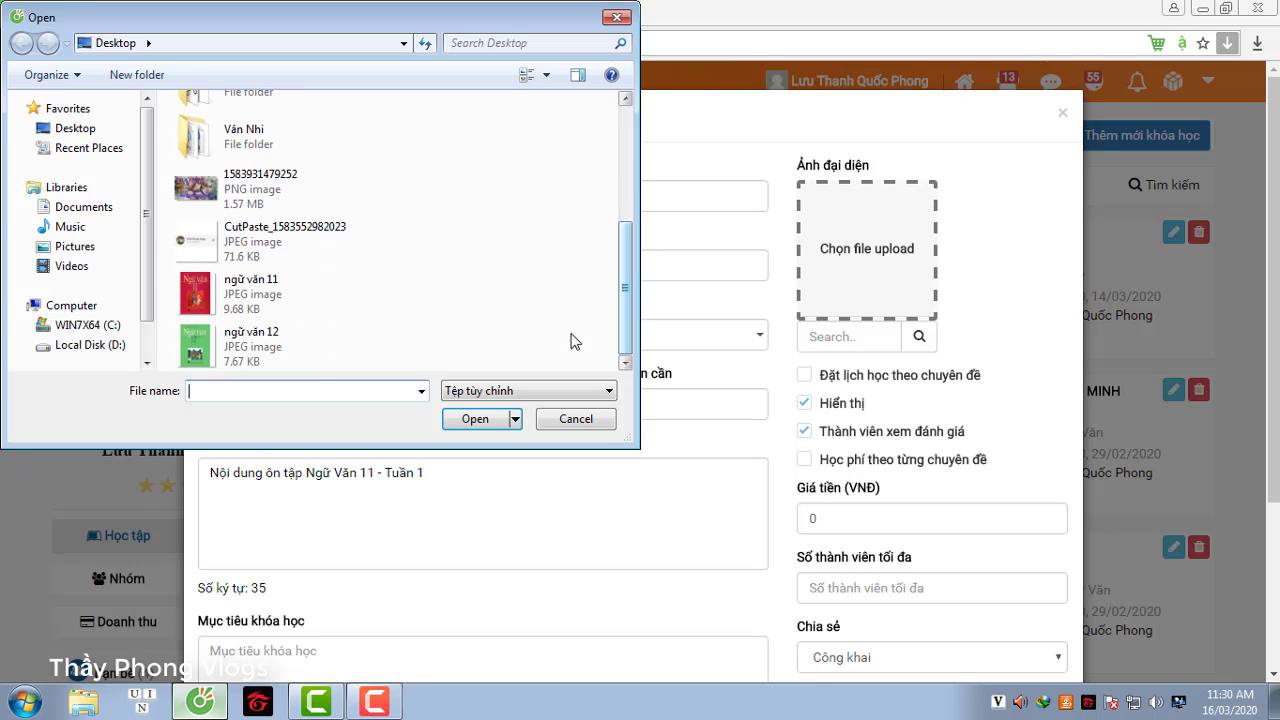
pyautogui.click(198, 300)
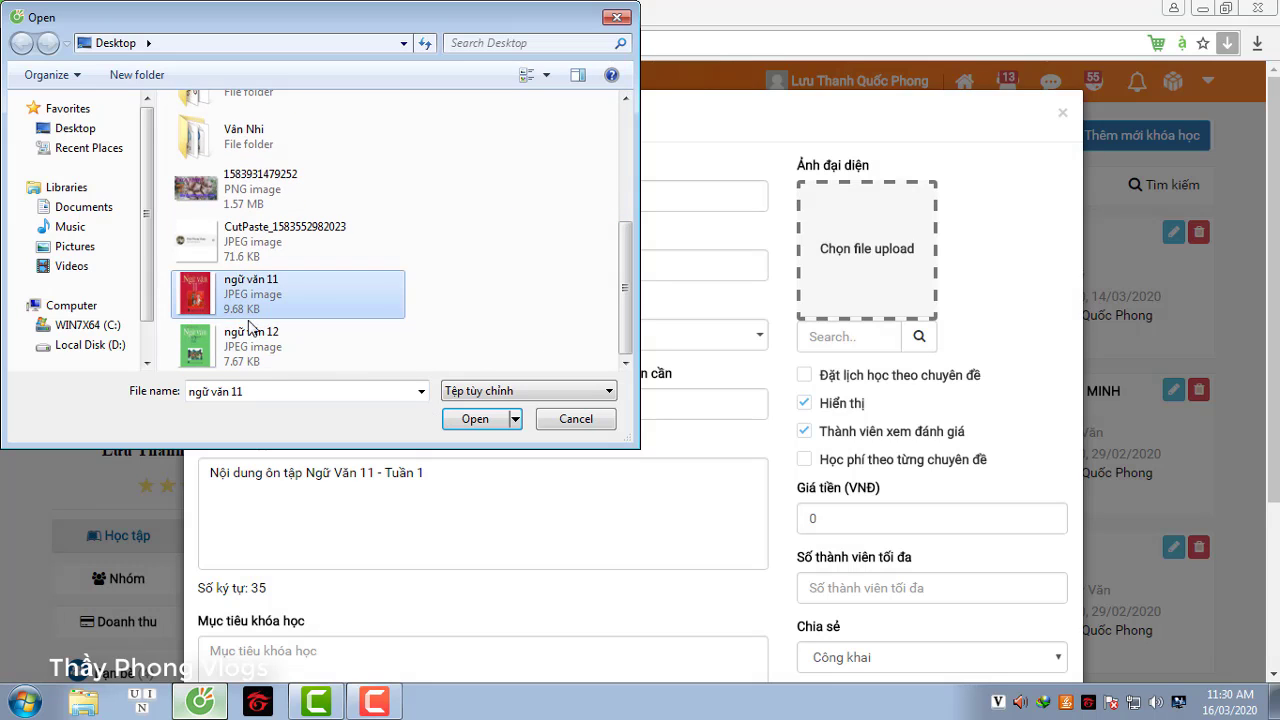
pyautogui.click(466, 421)
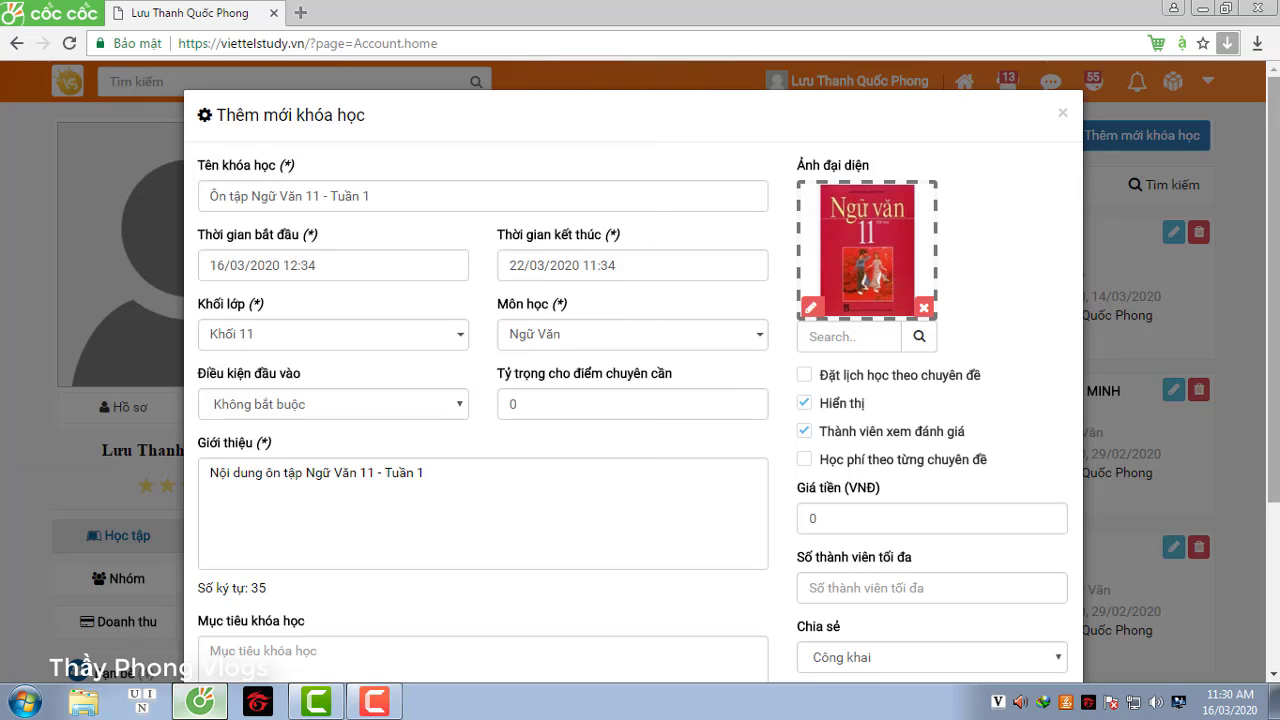
# Save the new course with its remaining settings left at their defaults
pyautogui.moveTo(1275, 358); pyautogui.dragTo(1275, 502)
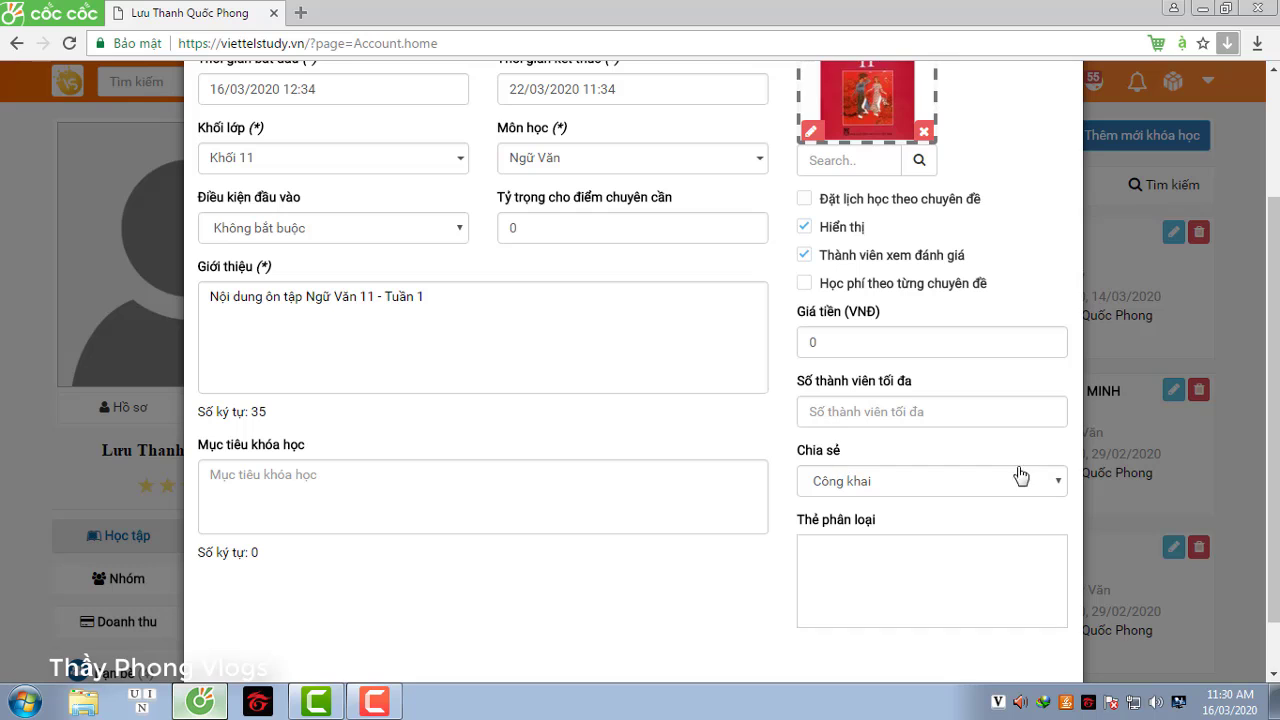
pyautogui.scroll(-1, 1274, 410)
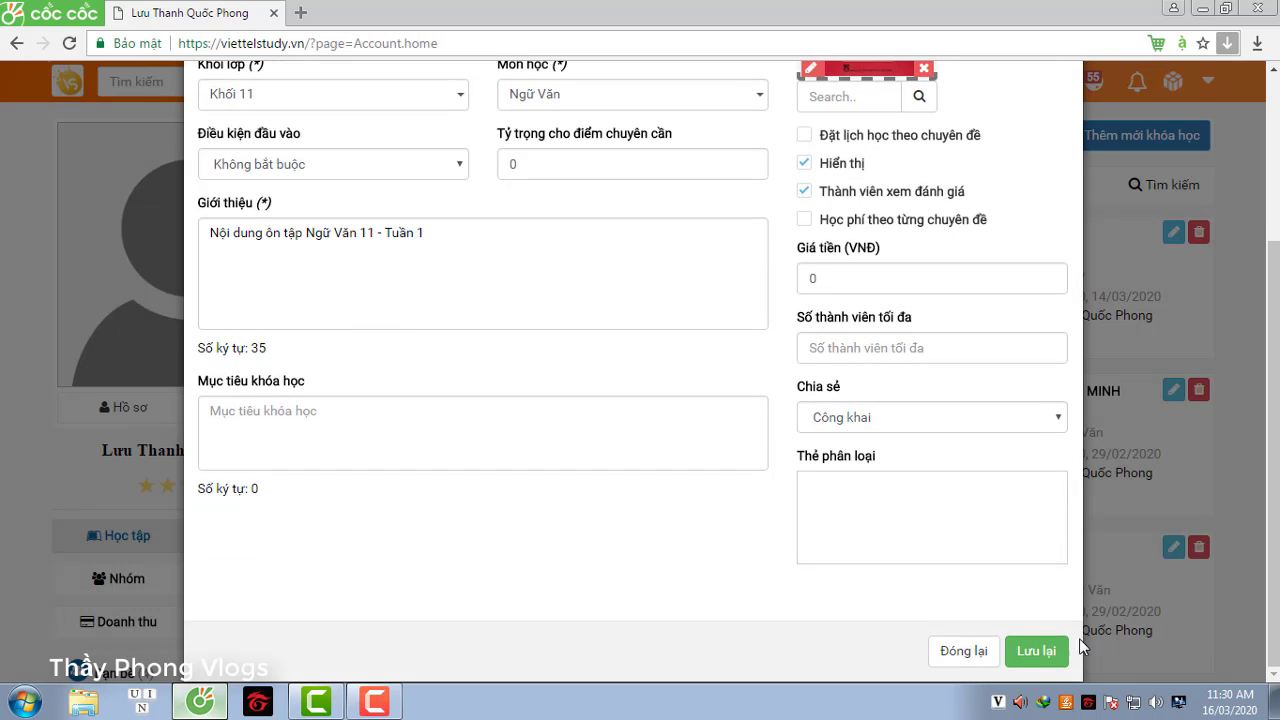
pyautogui.click(1041, 656)
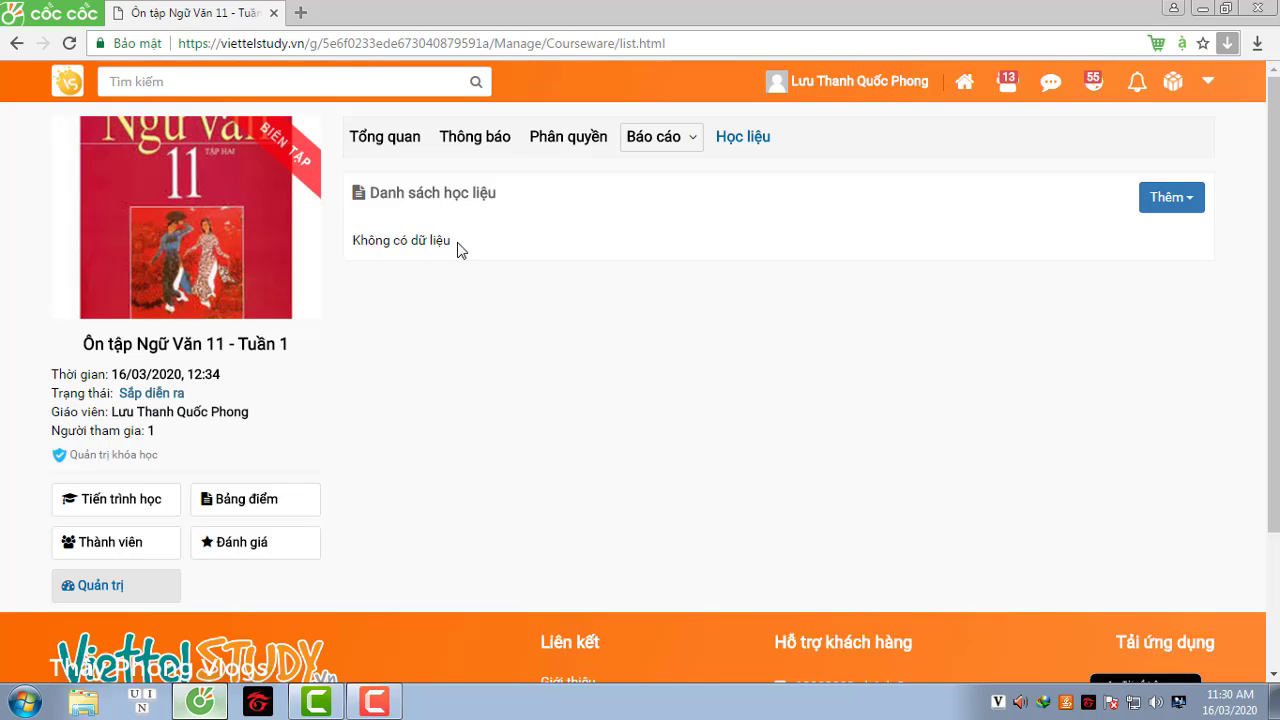
# Add a Tài liệu item to the course materials, with "Ôn tập Ngữ Văn 11 - Tuần 1" as both its title and introduction
pyautogui.click(1166, 200)
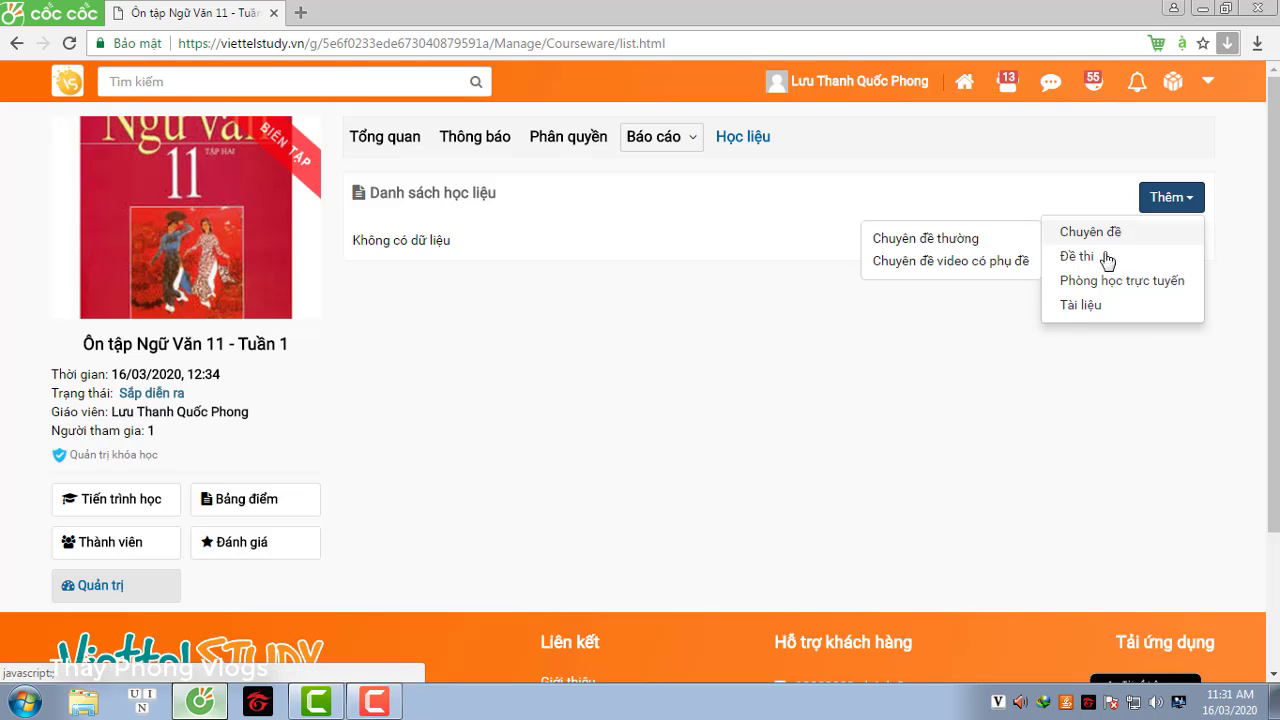
pyautogui.click(1079, 309)
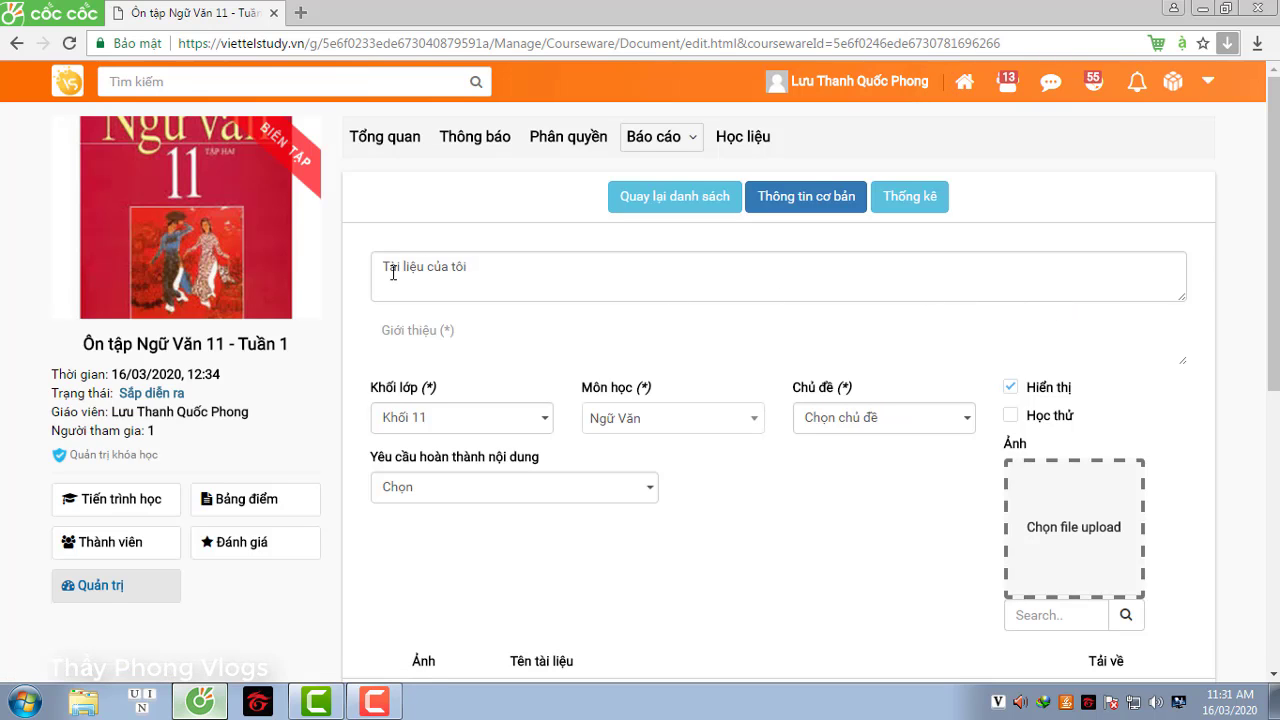
pyautogui.click(463, 268)
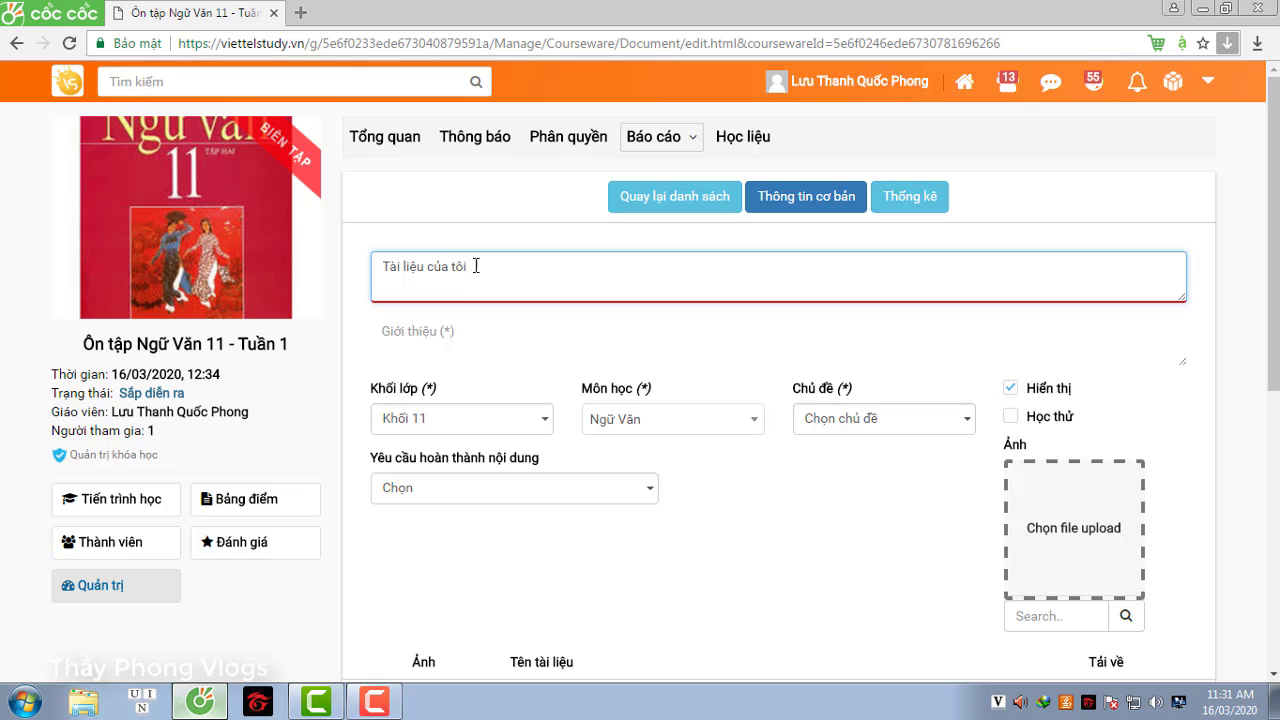
pyautogui.moveTo(474, 266); pyautogui.dragTo(320, 270)
pyautogui.write('Ôn tập Ngữ Văn 11 - Tuần 1')
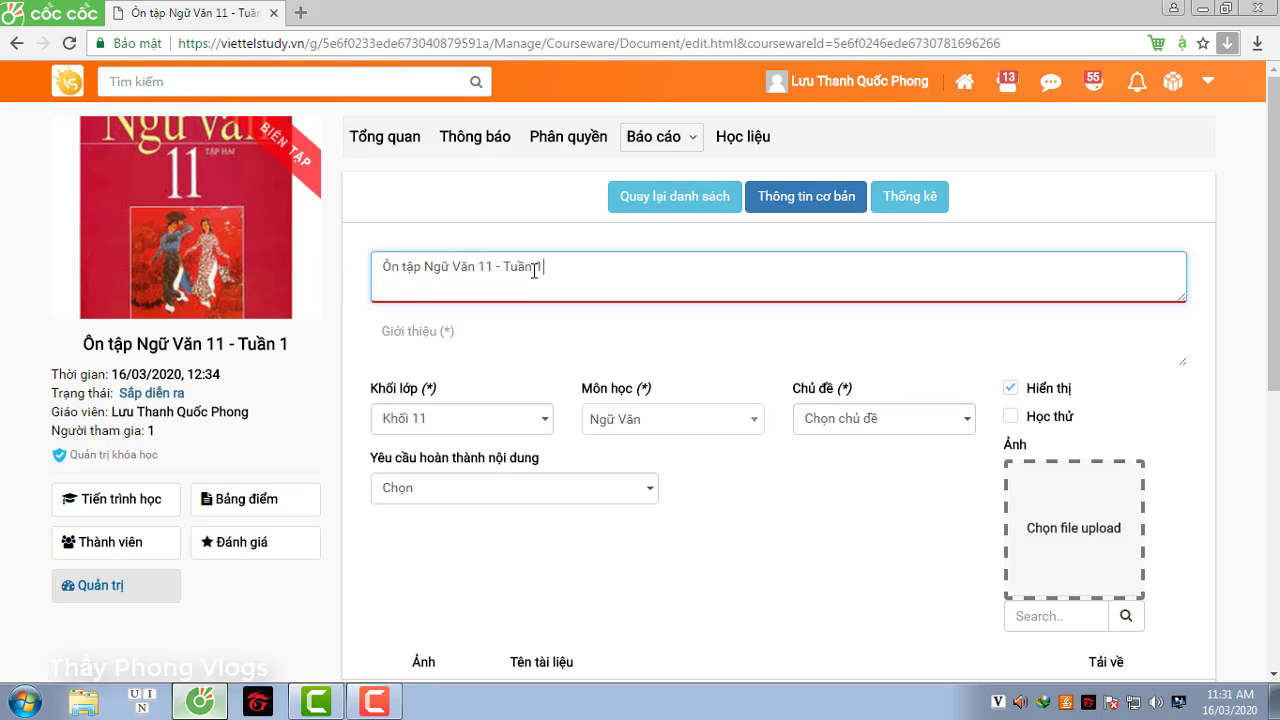
pyautogui.click(490, 347)
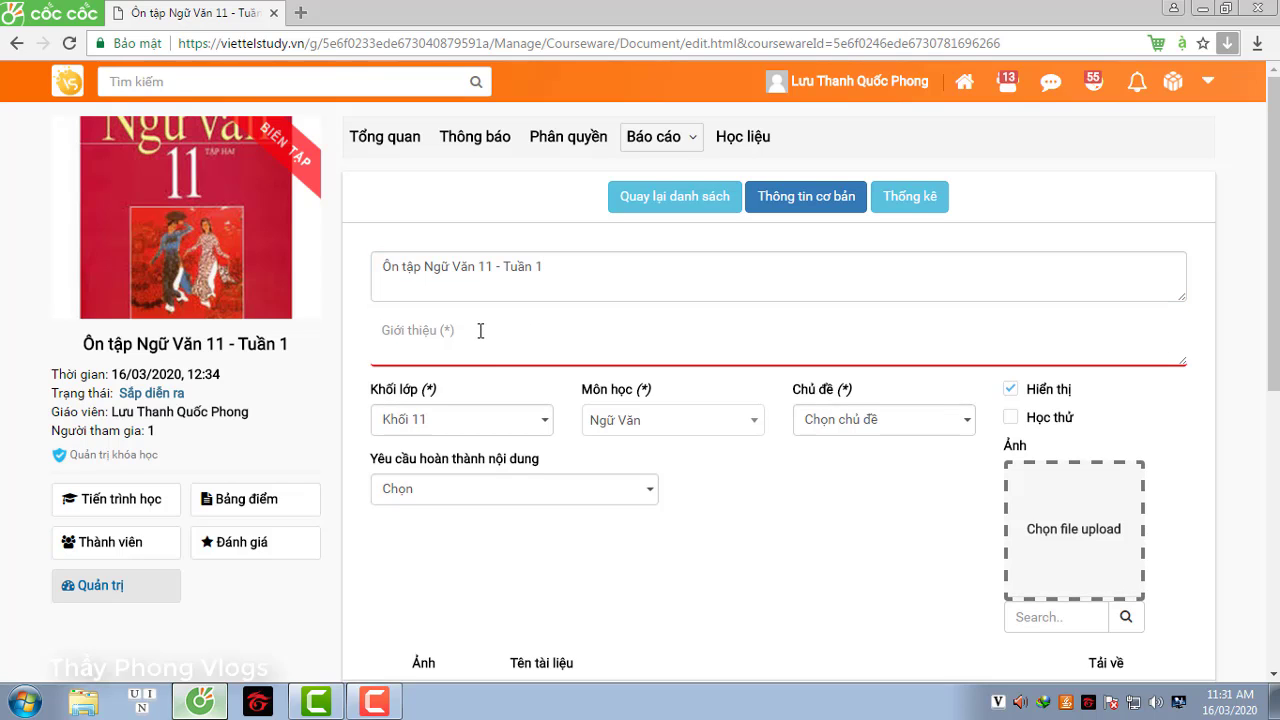
pyautogui.write('Ôn tập Ngữ Văn 11 - Tuần 1')
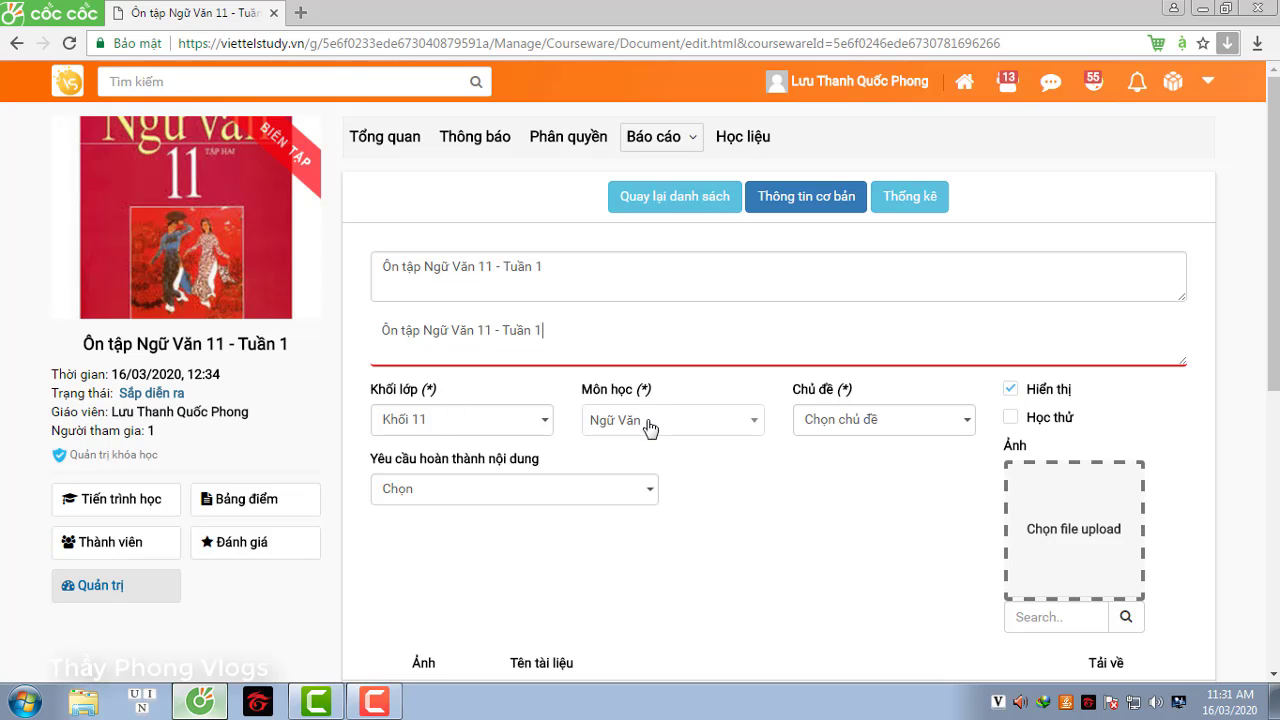
# Set the document's topic (Chủ đề) to VĂN HỌC
pyautogui.click(843, 424)
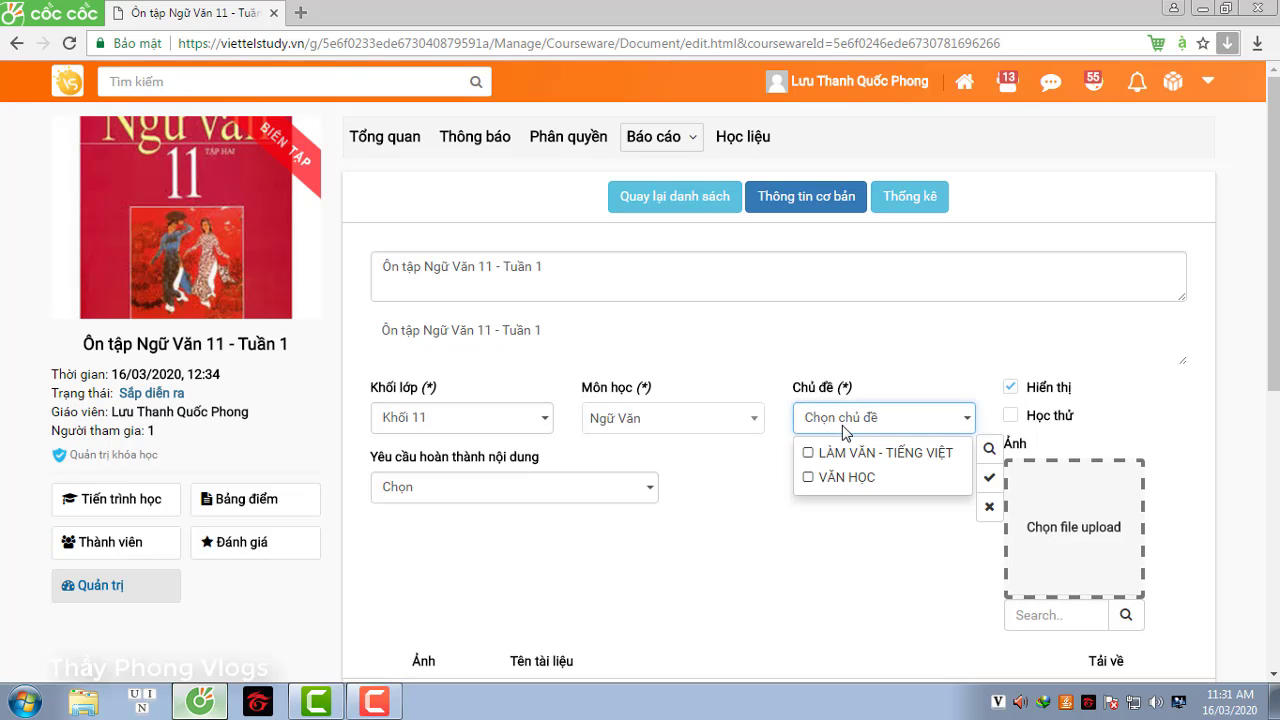
pyautogui.click(809, 479)
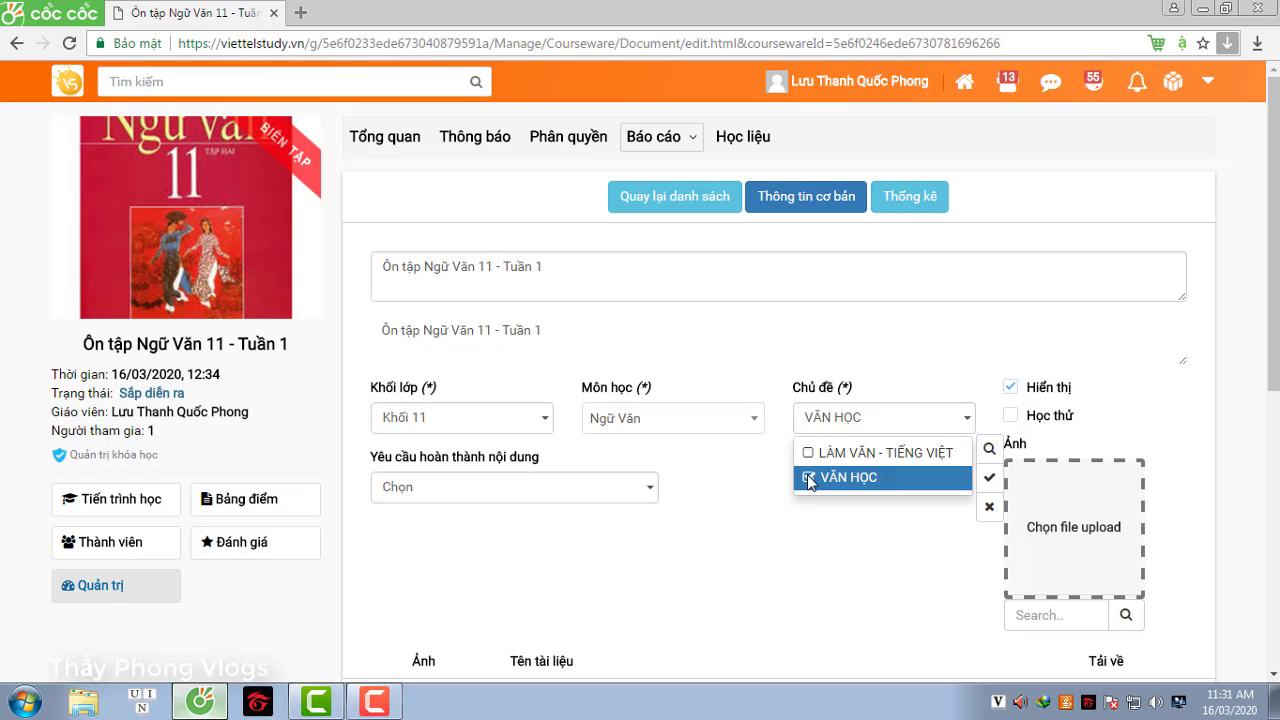
pyautogui.click(735, 531)
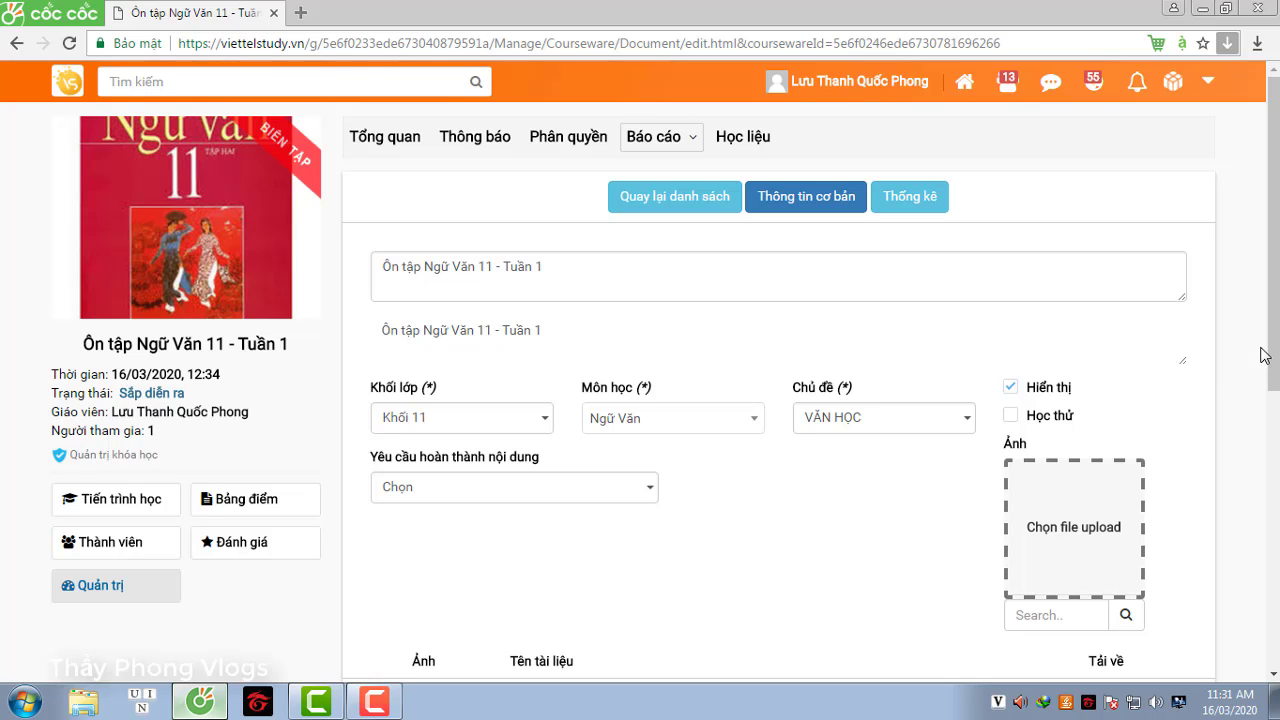
# Upload the "ngữ văn 11" image from the desktop as the document item's picture
pyautogui.scroll(-2, 1263, 354)
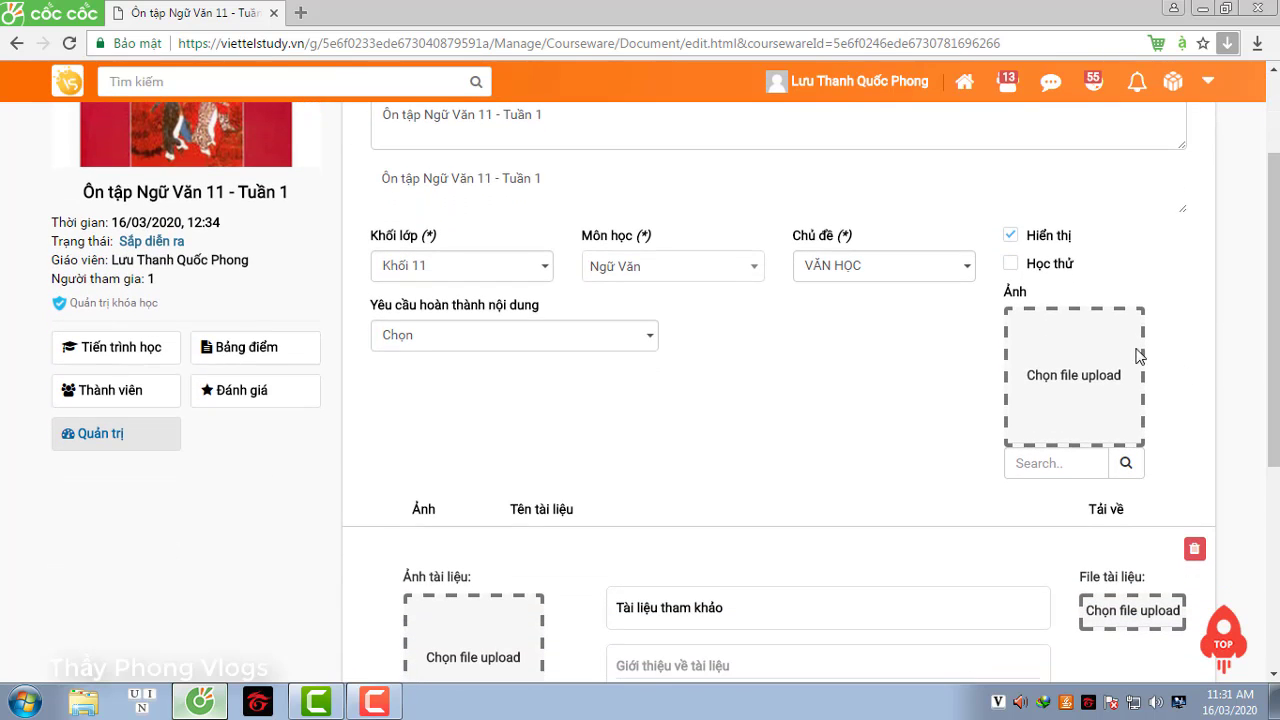
pyautogui.click(1058, 386)
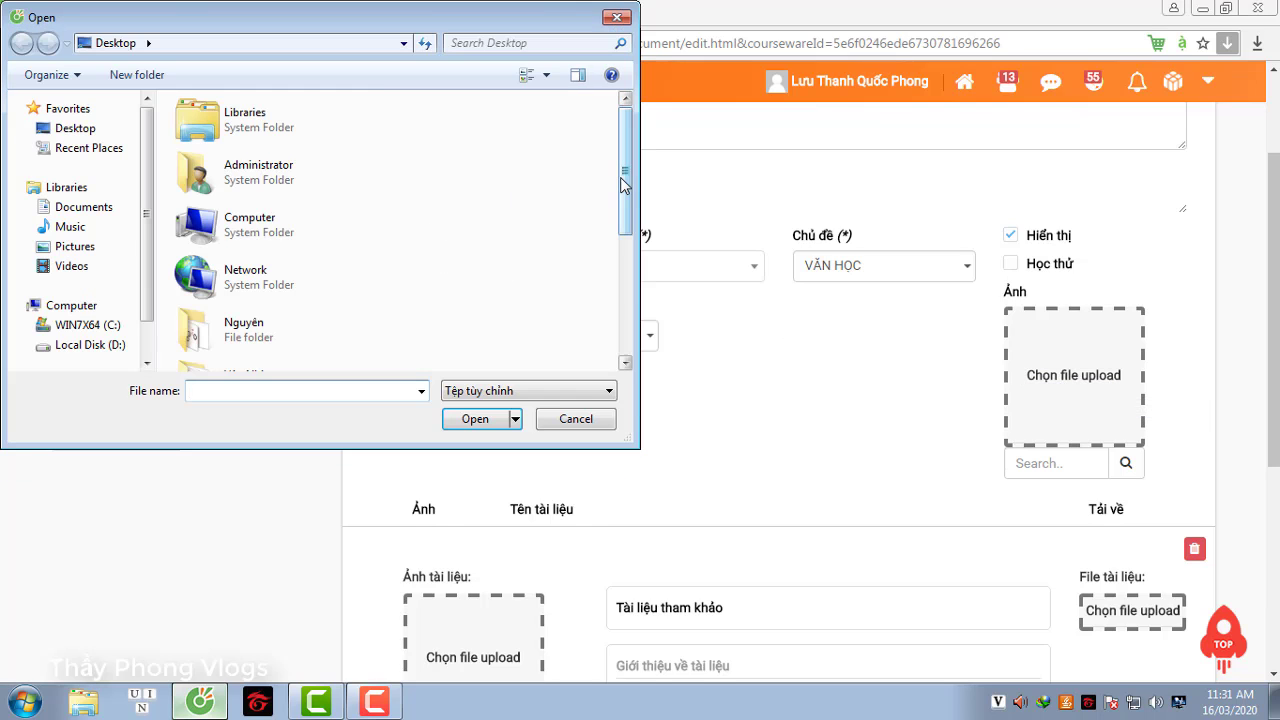
pyautogui.moveTo(620, 177); pyautogui.dragTo(625, 323)
pyautogui.click(320, 294)
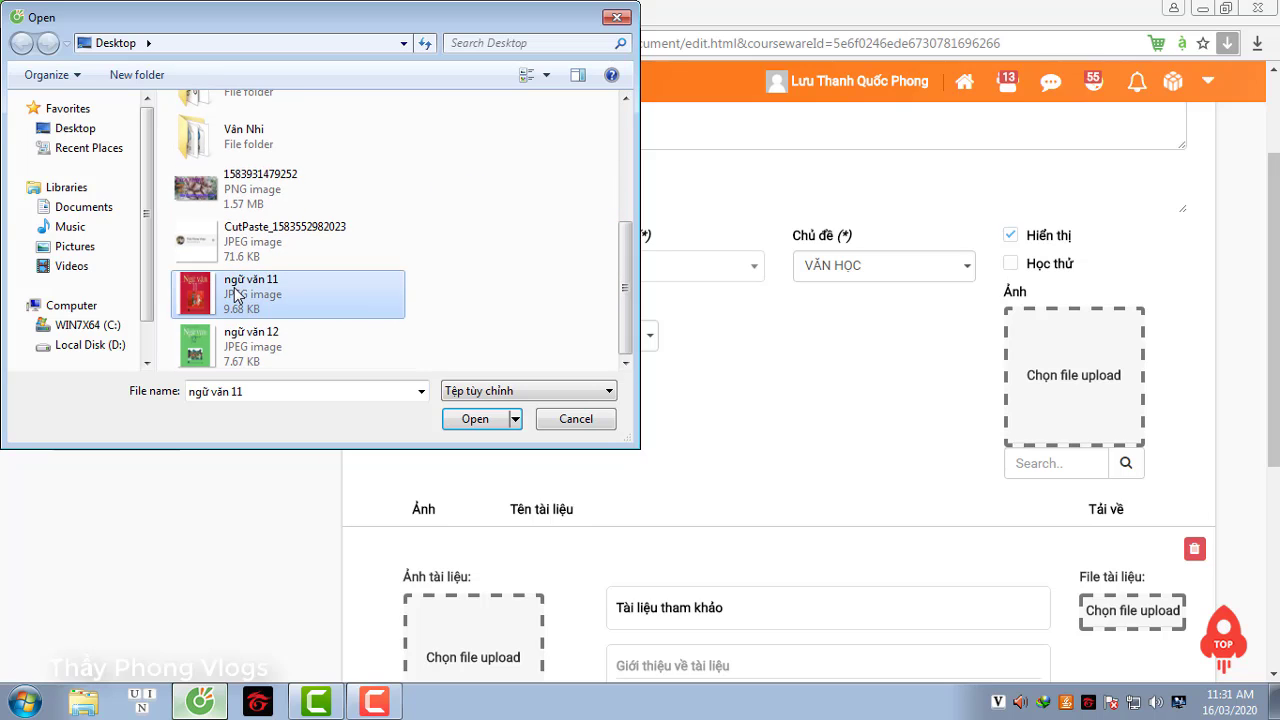
pyautogui.click(472, 421)
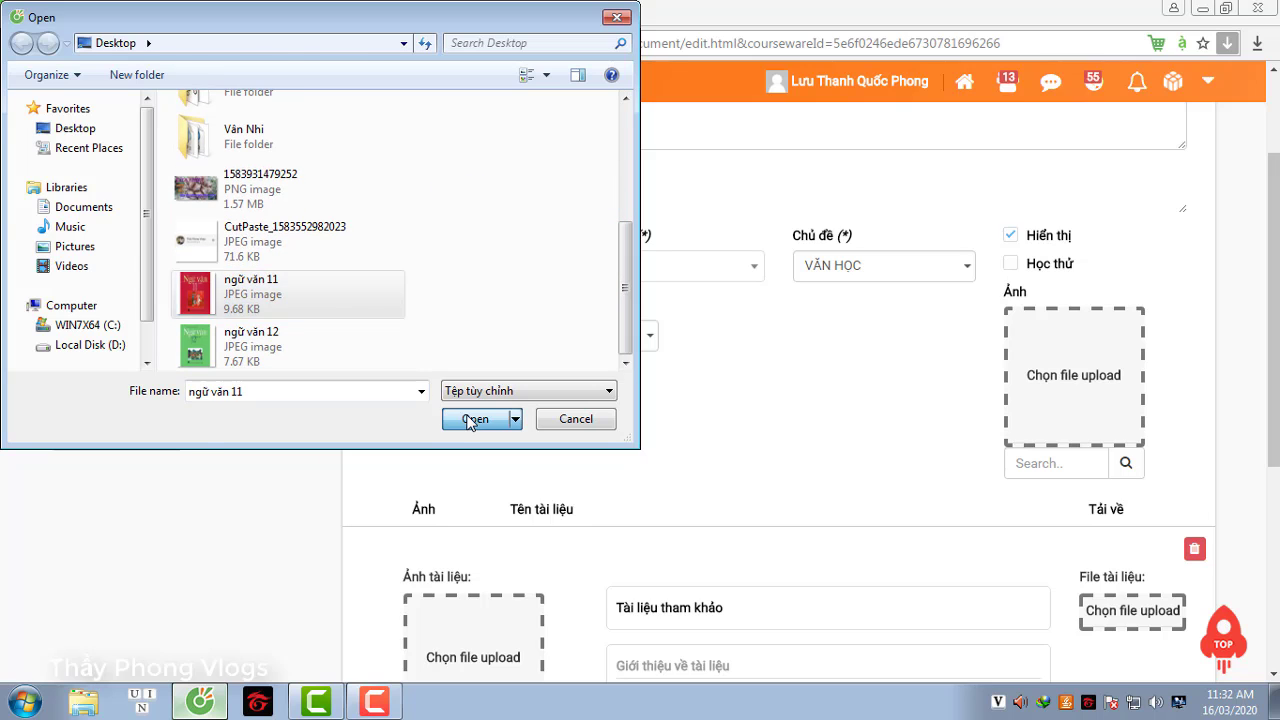